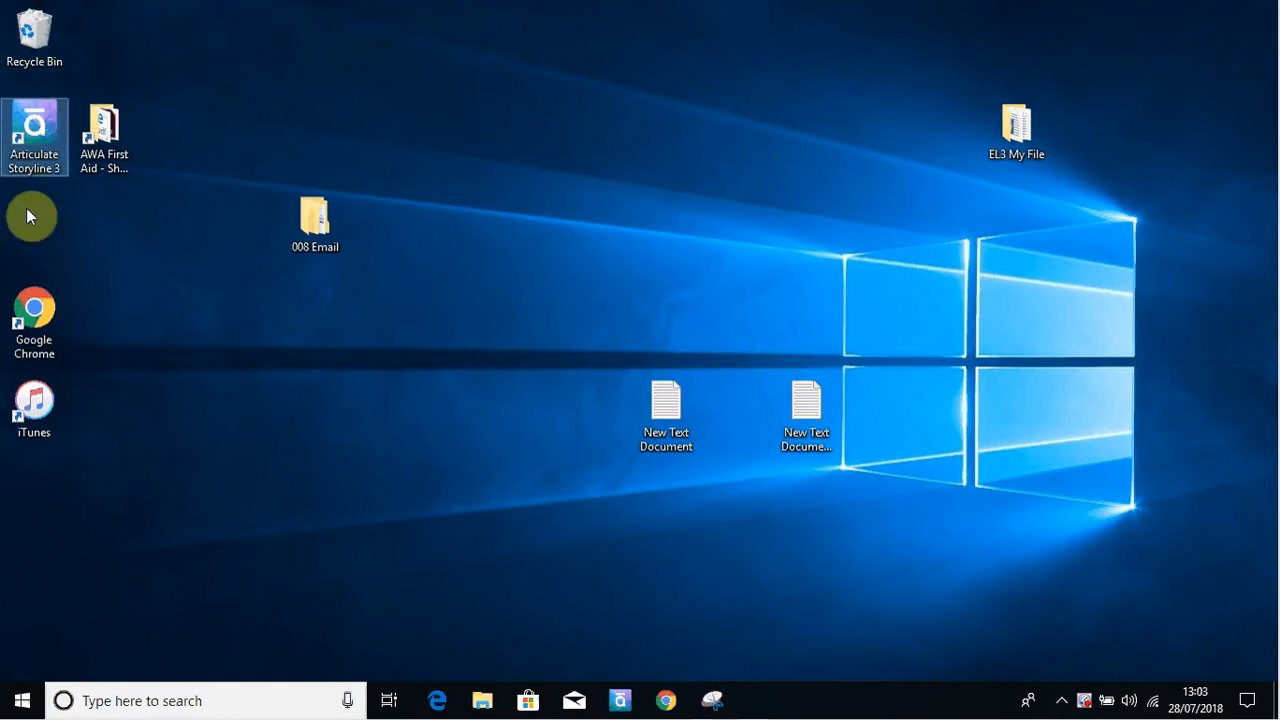
left_click(33, 405)
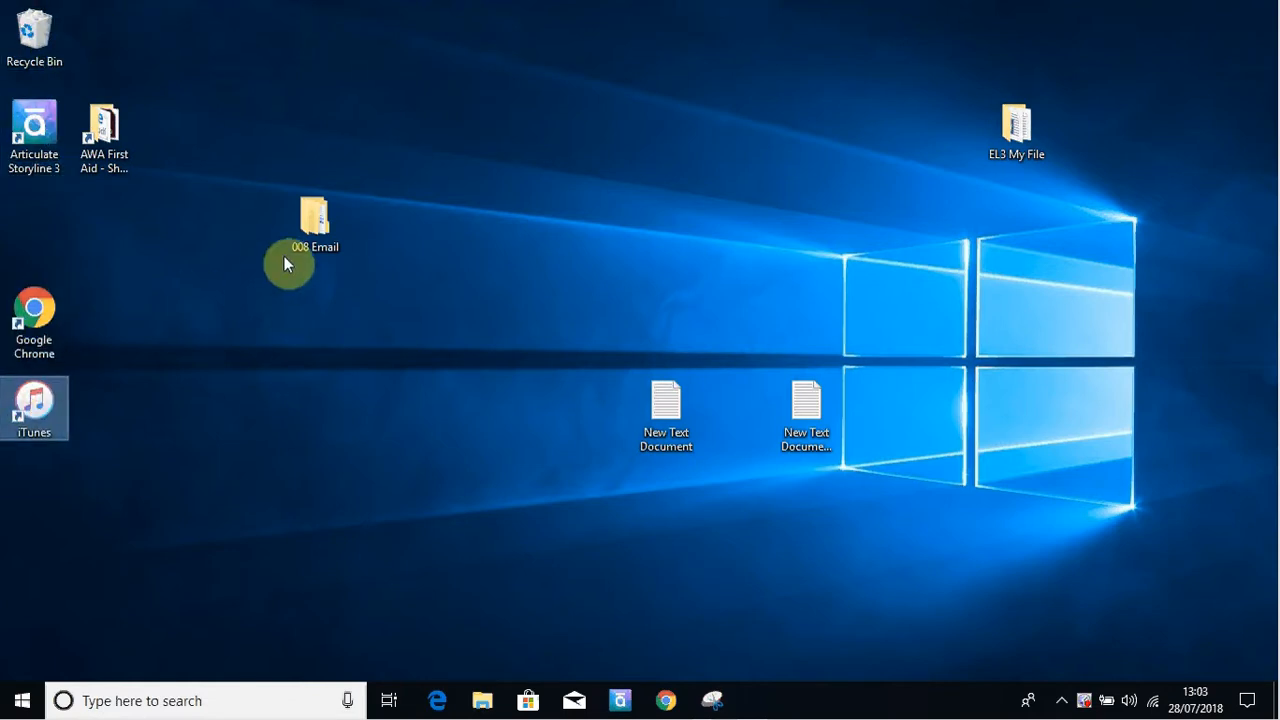
left_click(314, 226)
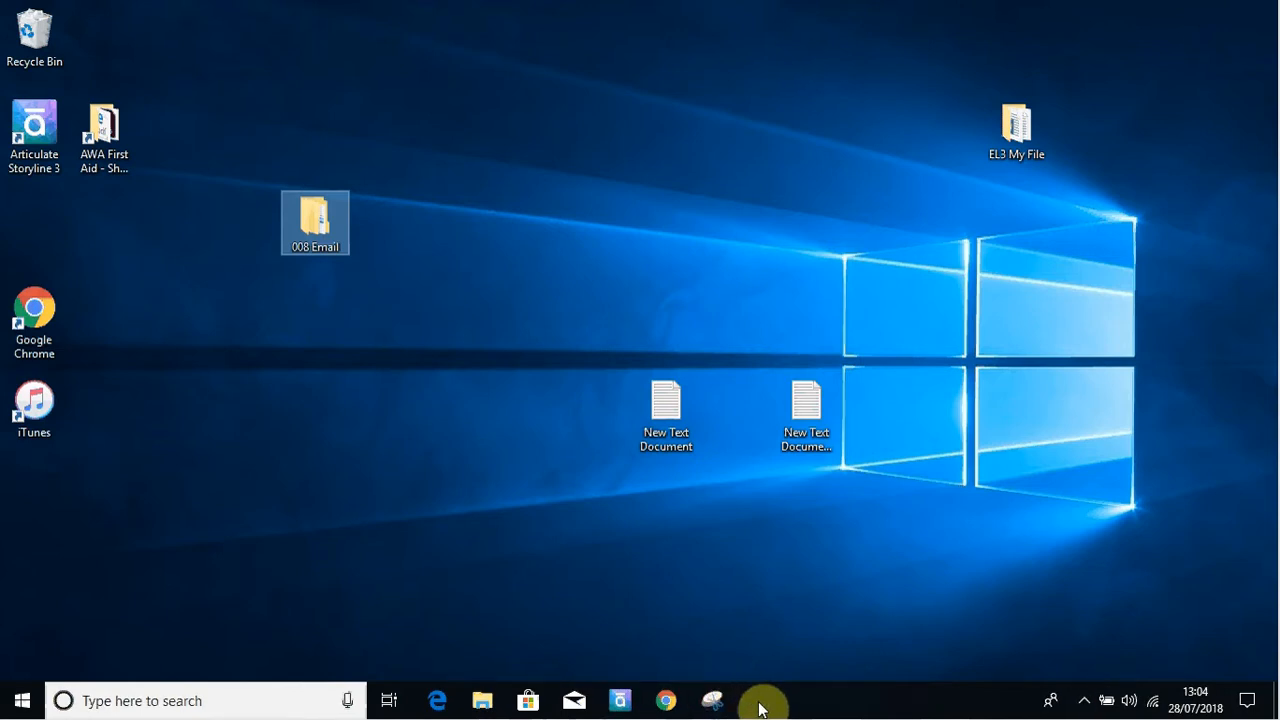
Open the standard Windows Start menu and browse the alphabetical list of installed programs down to the N entries
left_click(24, 699)
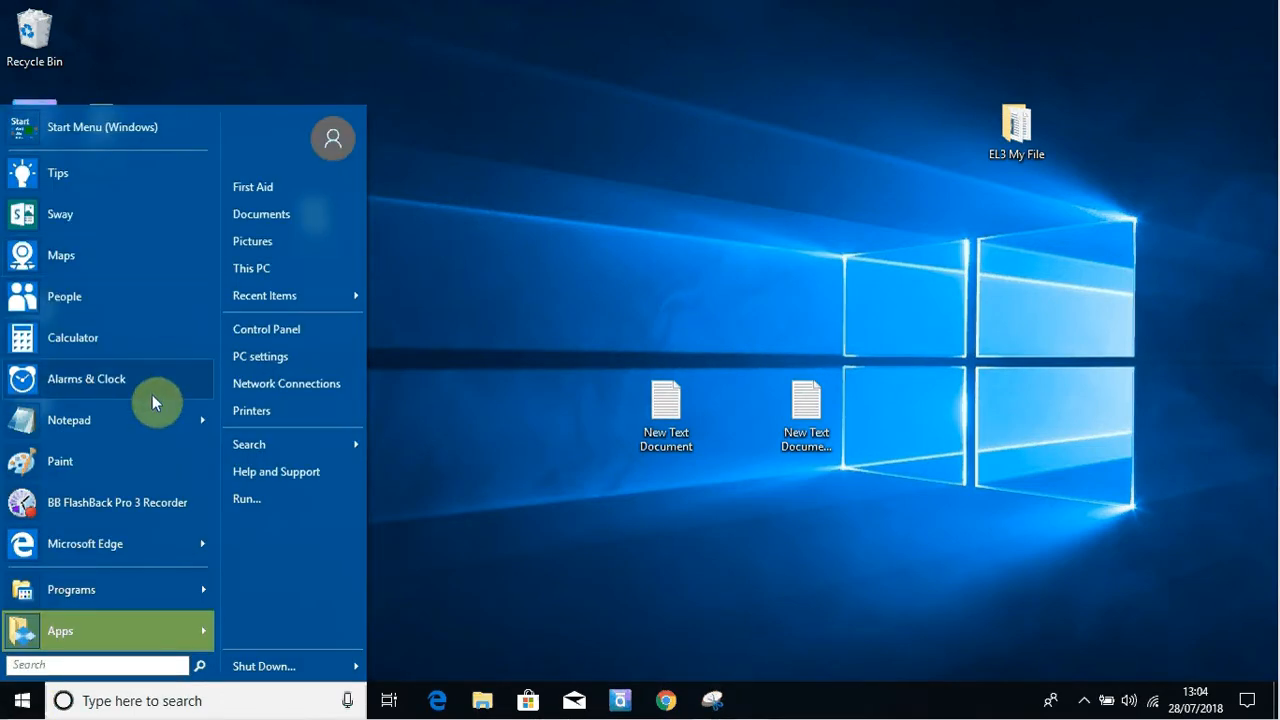
left_click(116, 127)
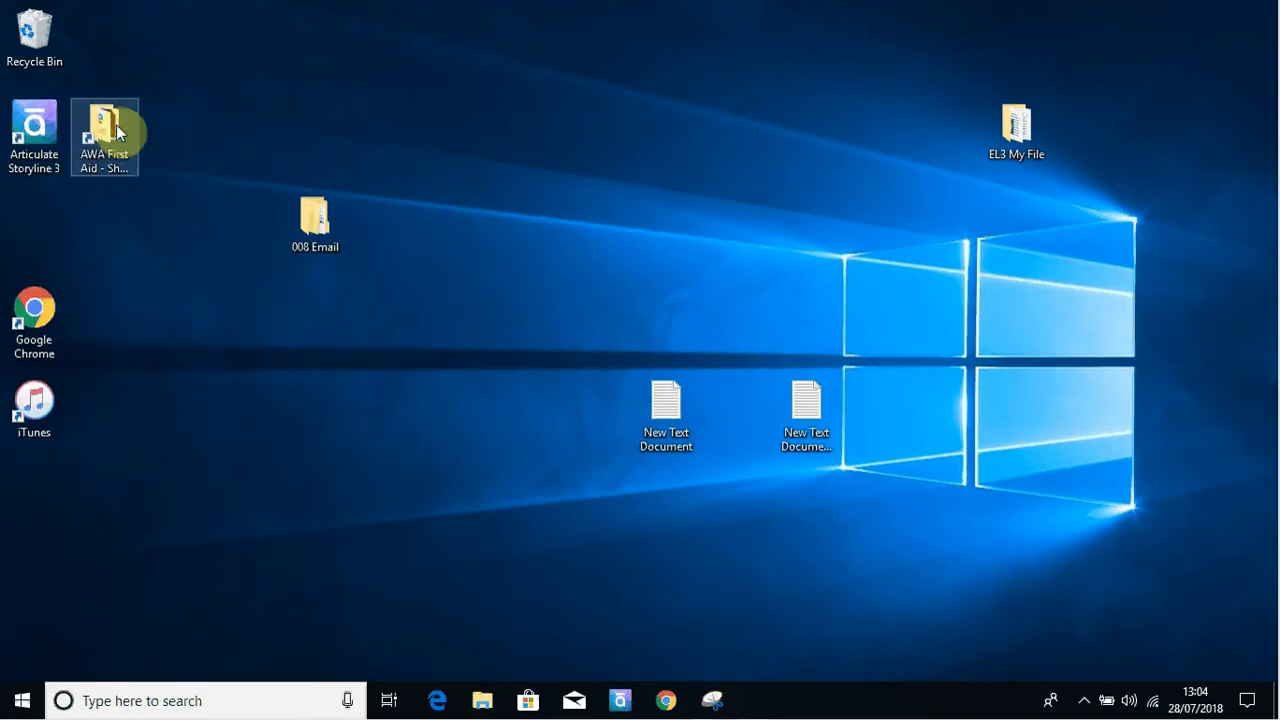
left_click(21, 700)
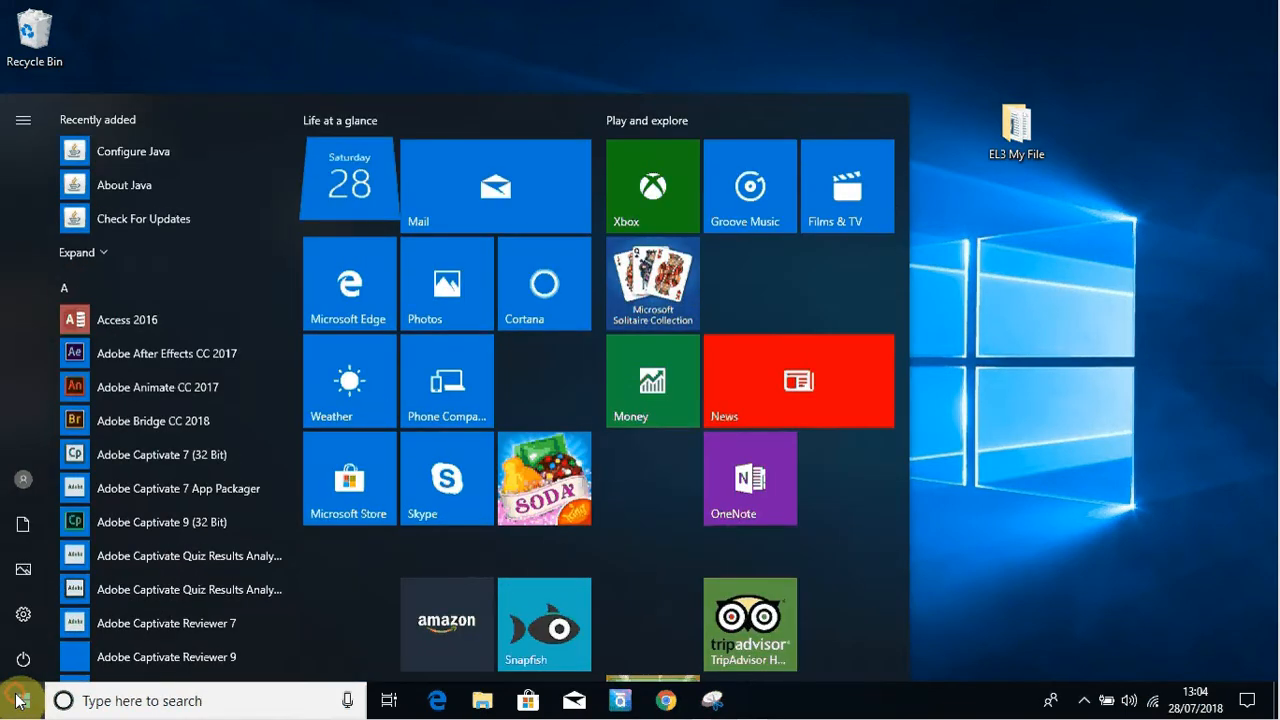
key("super")
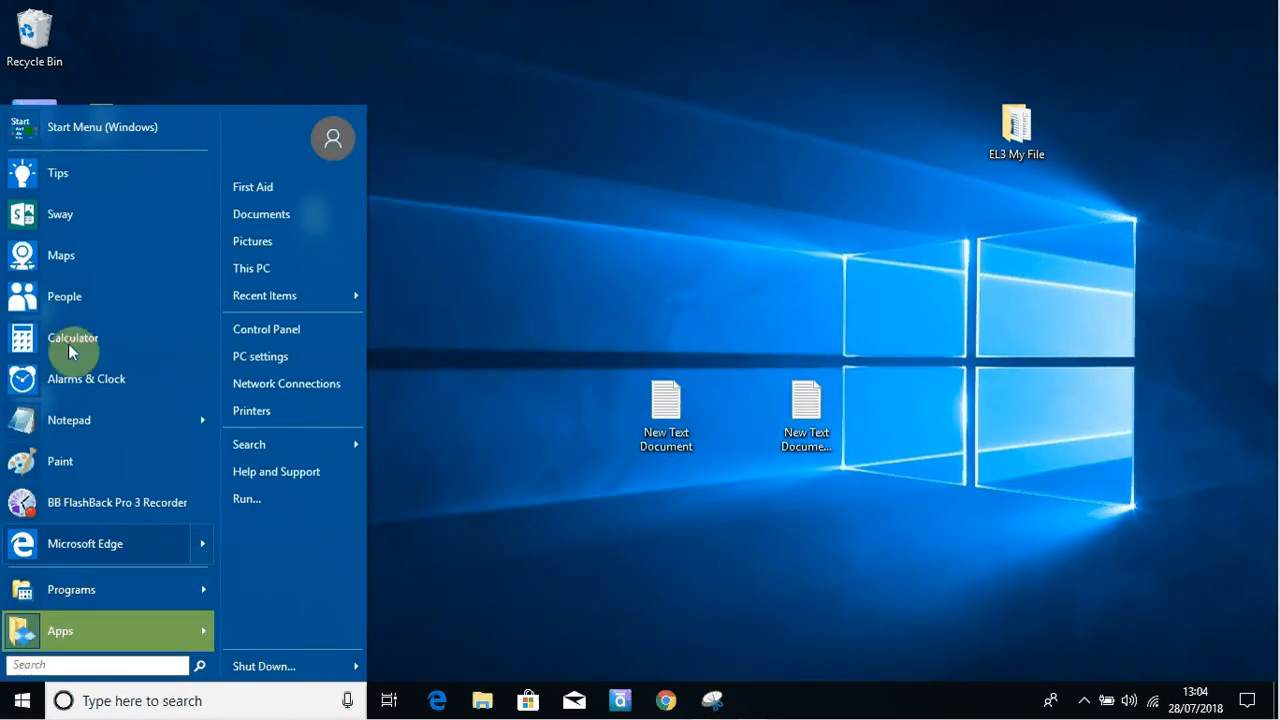
left_click(70, 125)
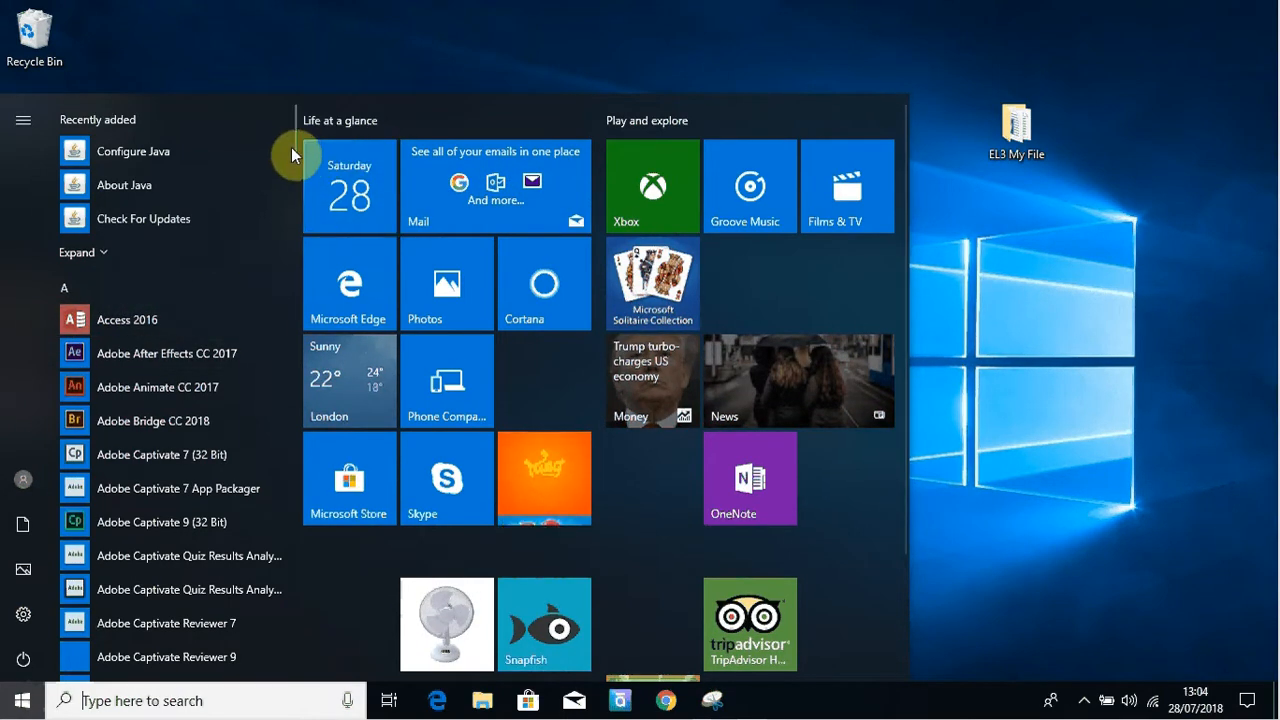
left_click_drag(297, 145, 306, 458)
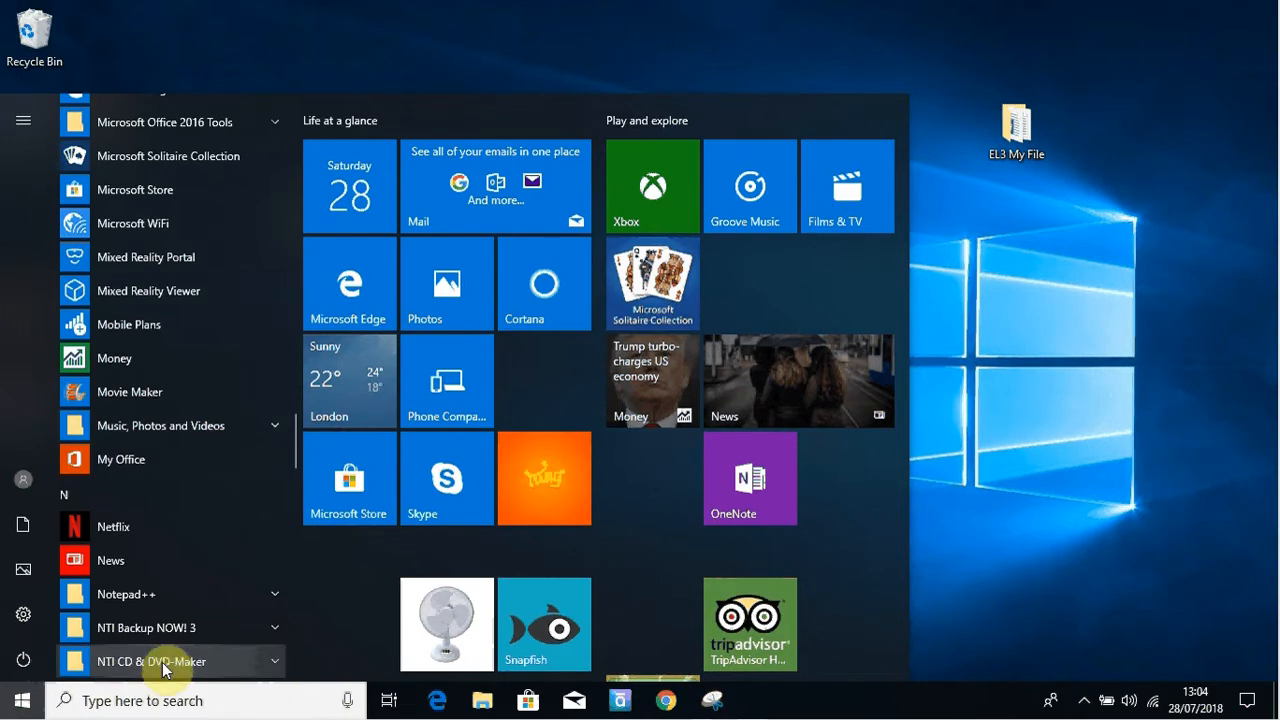
Search Windows for "snipping", and dismiss the results
left_click(167, 701)
type("snipping")
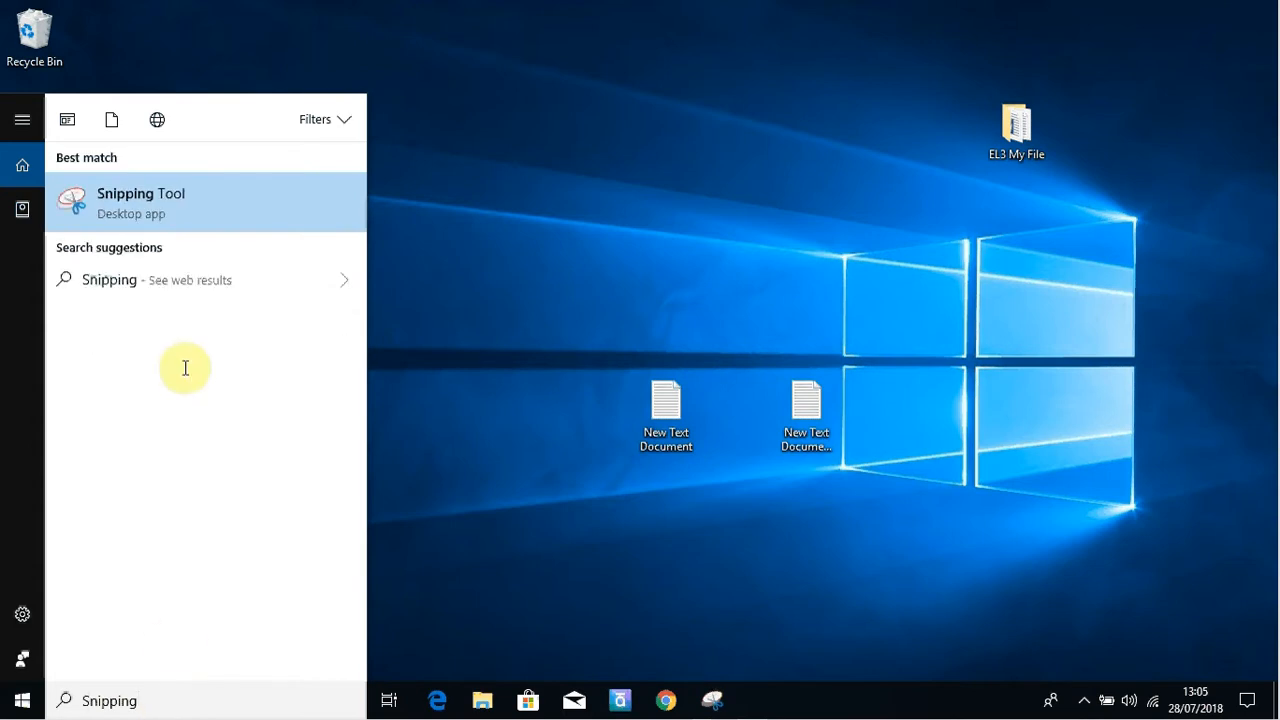
left_click(433, 124)
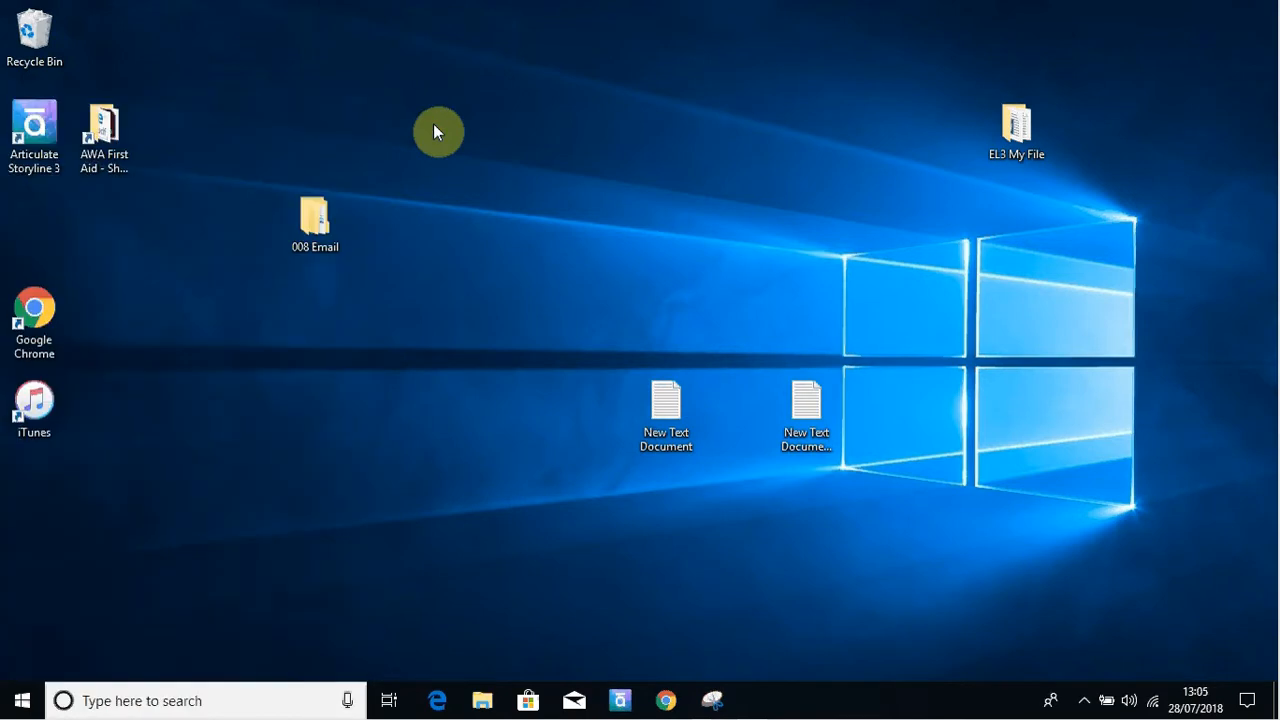
Open the EL3 My File folder from the desktop, and narrow and reposition its window to leave desktop space free
double_click(1010, 120)
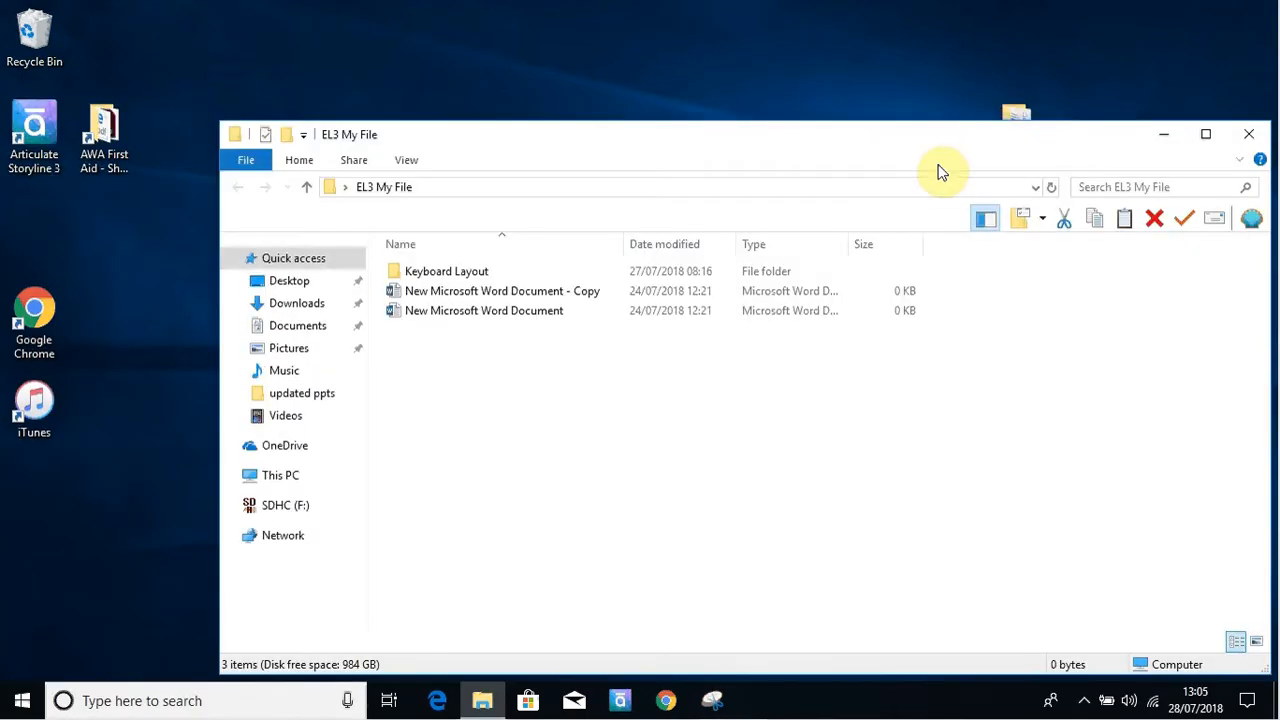
left_click_drag(943, 143, 905, 106)
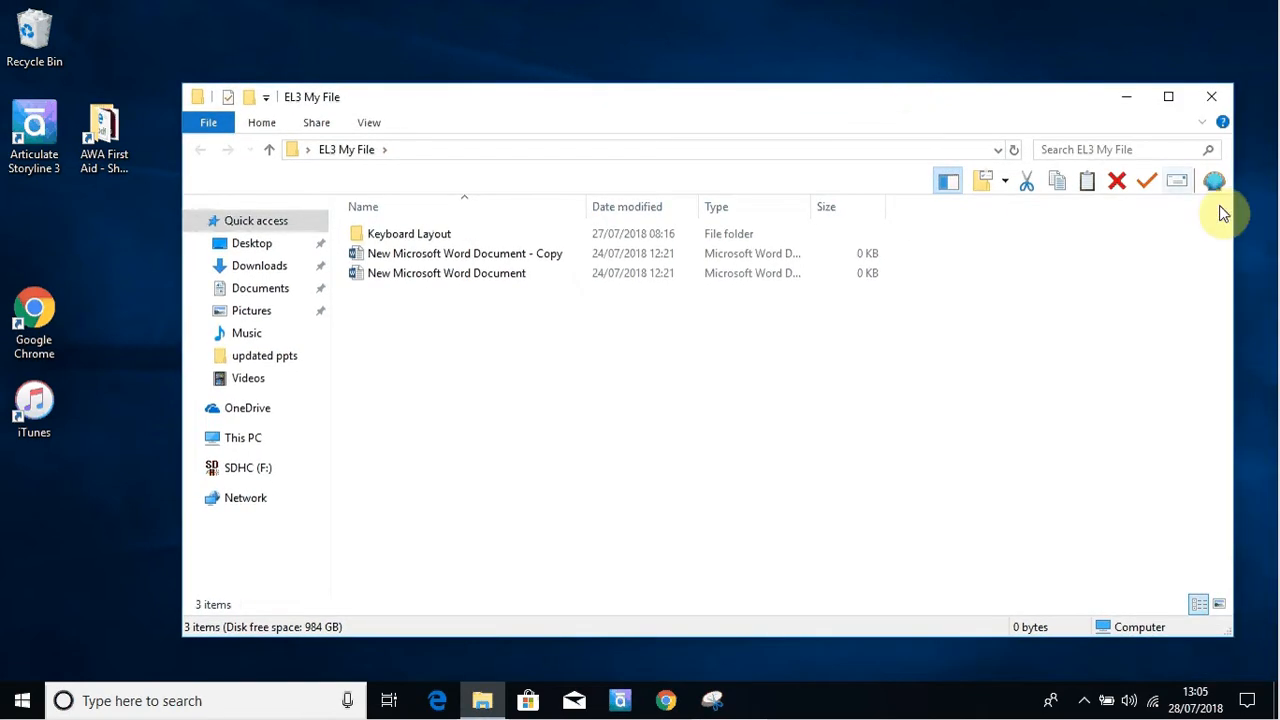
left_click_drag(1233, 238, 891, 251)
left_click_drag(667, 105, 972, 75)
Copy the file "New Microsoft Word Document - Copy" from EL3 My File and paste it onto the desktop
left_click(690, 226)
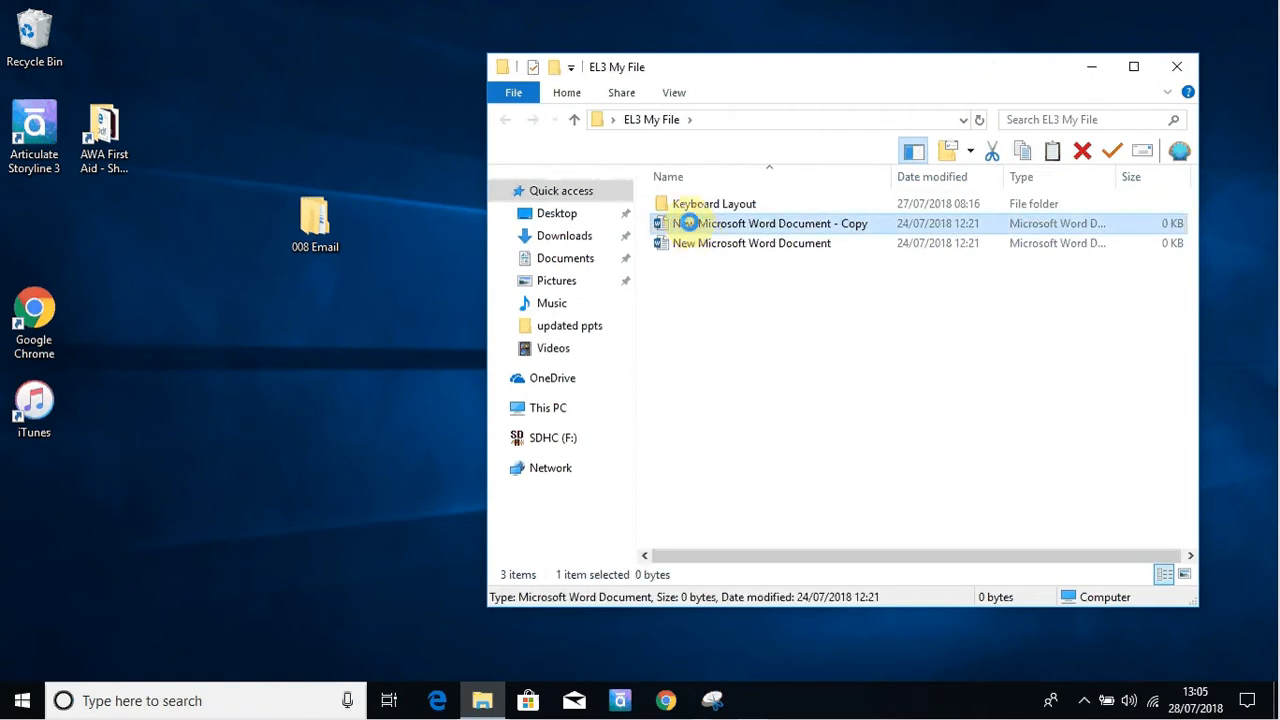
right_click(690, 228)
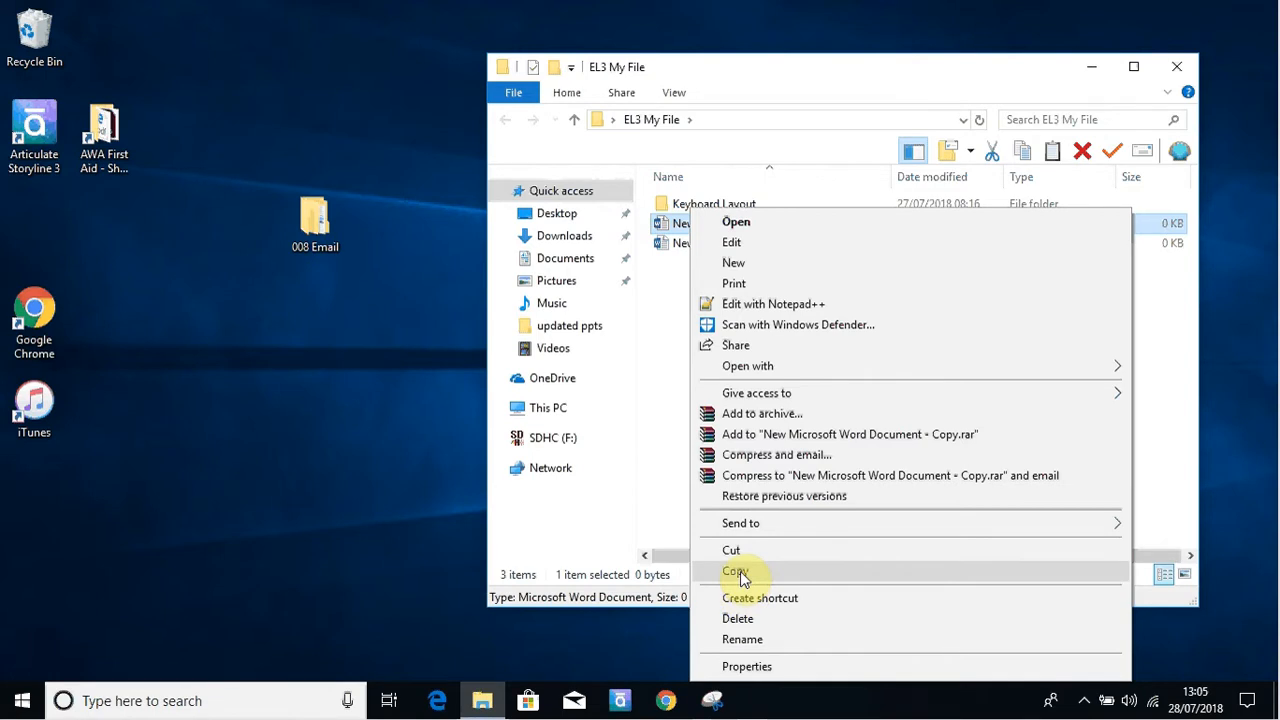
left_click(760, 572)
left_click(223, 422)
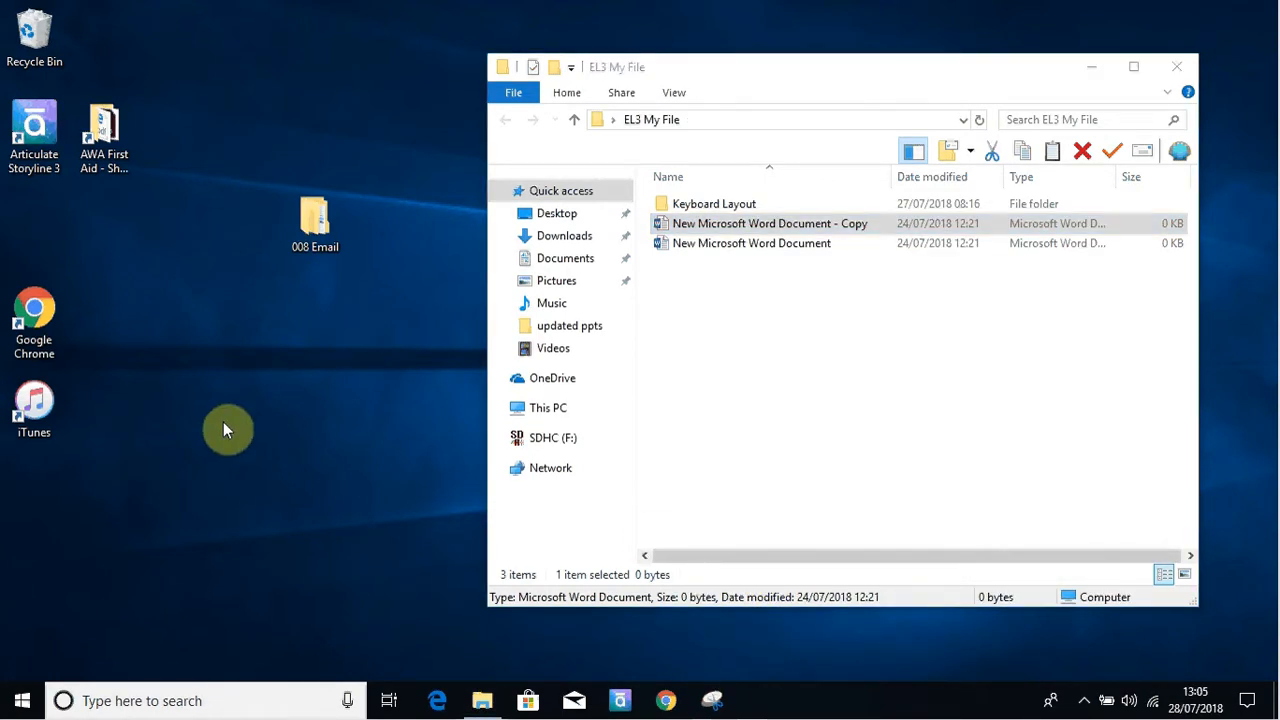
right_click(223, 422)
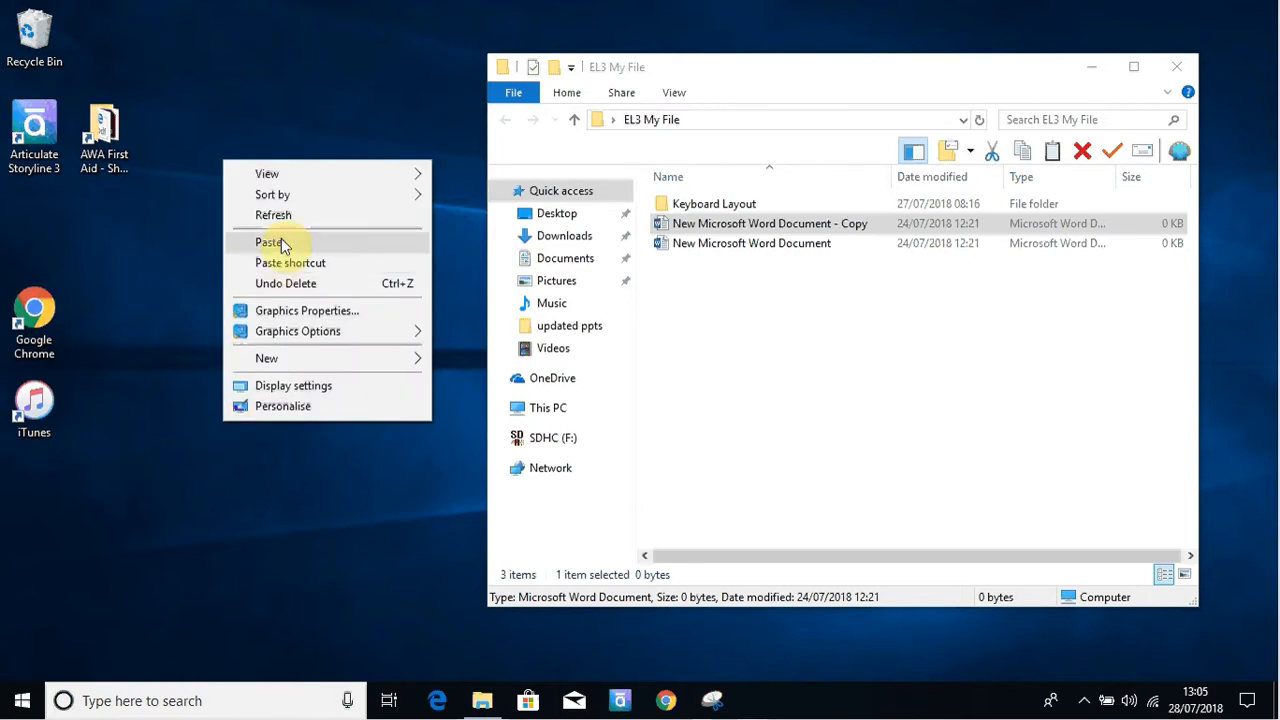
left_click(281, 243)
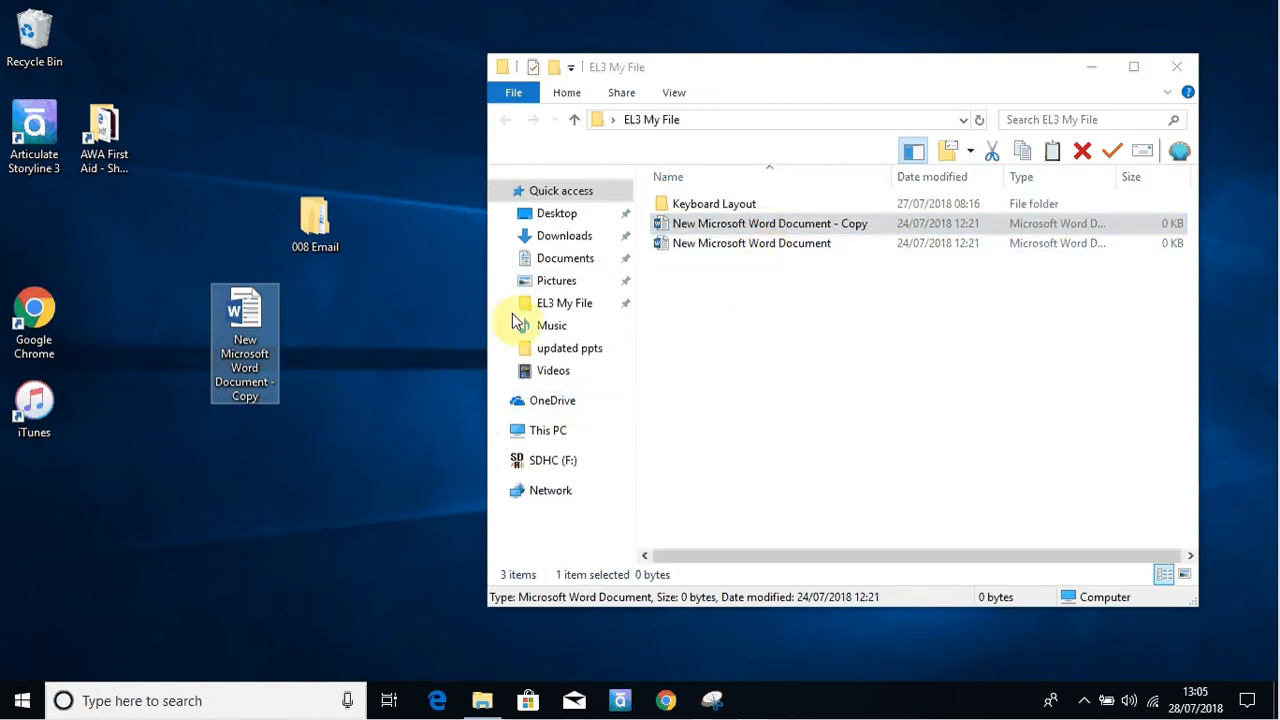
Delete the pasted "New Microsoft Word Document - Copy" from the desktop
left_click(239, 327)
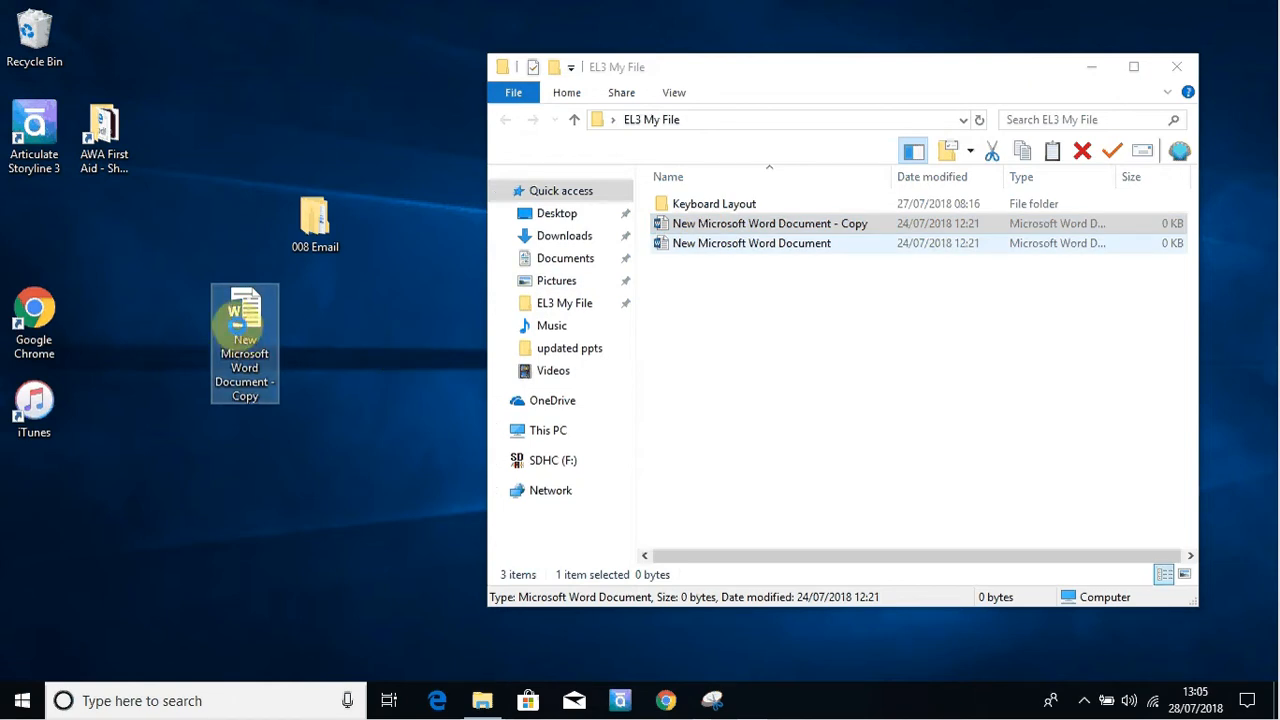
right_click(239, 335)
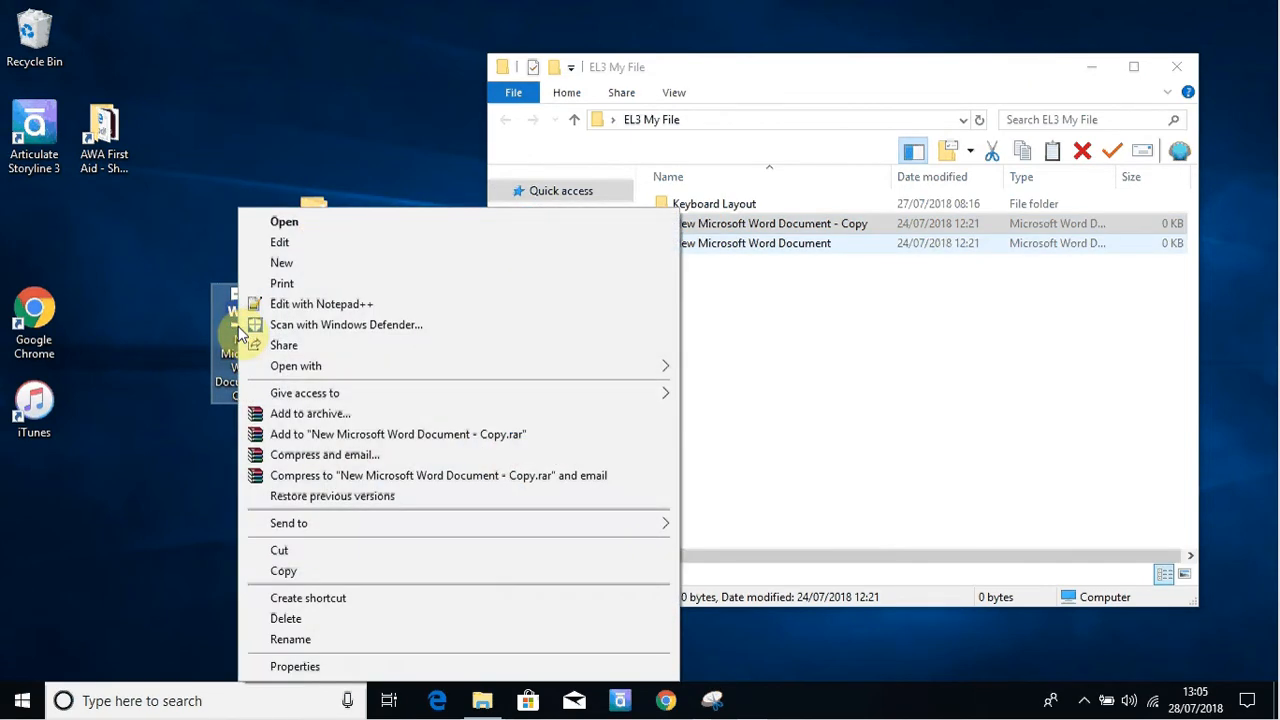
left_click(286, 619)
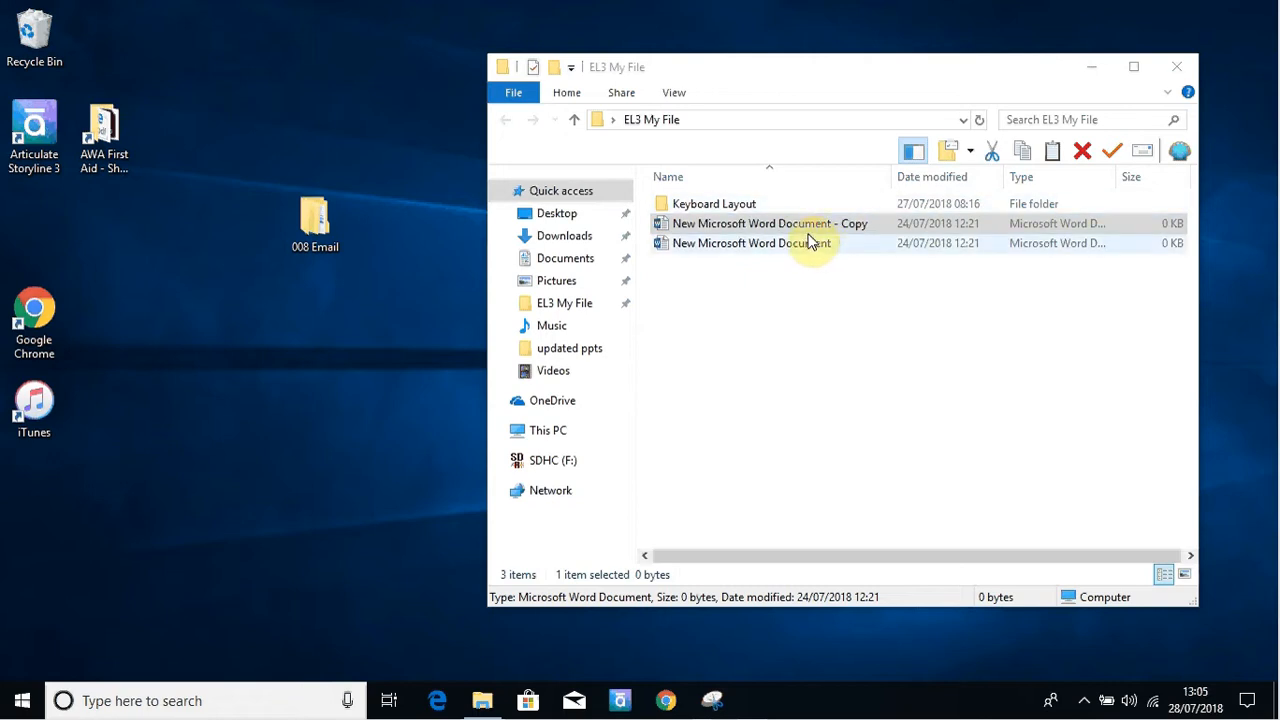
Move "New Microsoft Word Document - Copy" from EL3 My File to the desktop and back into the folder
left_click(810, 230)
left_click_drag(810, 230, 363, 409)
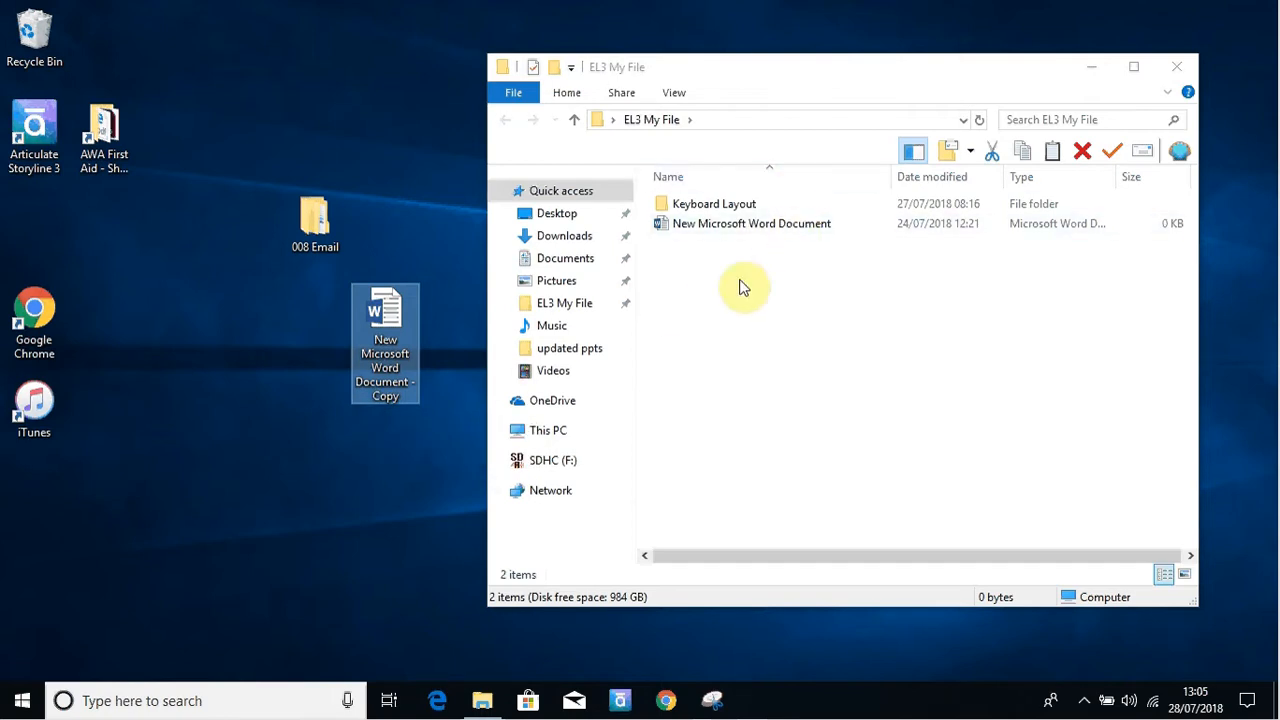
left_click(370, 345)
left_click_drag(369, 345, 785, 327)
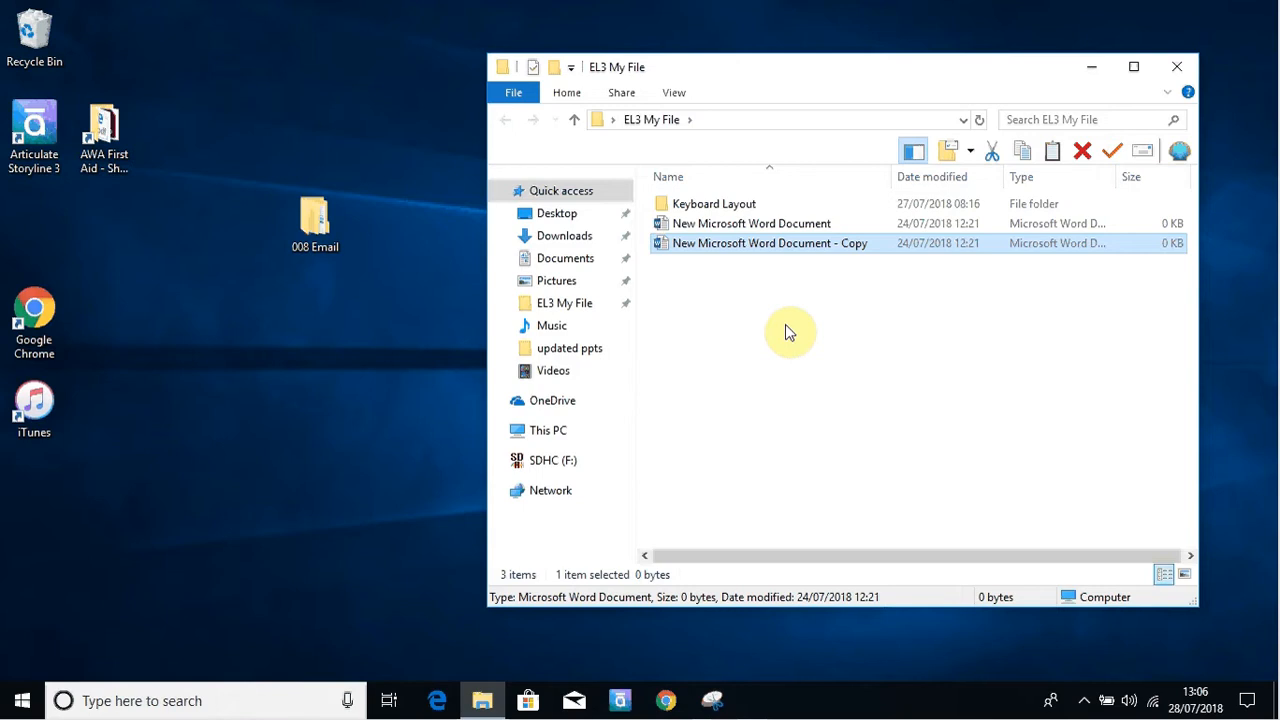
Copy "New Microsoft Word Document - Copy" from EL3 My File to the desktop, and delete the desktop duplicate
right_click(770, 248)
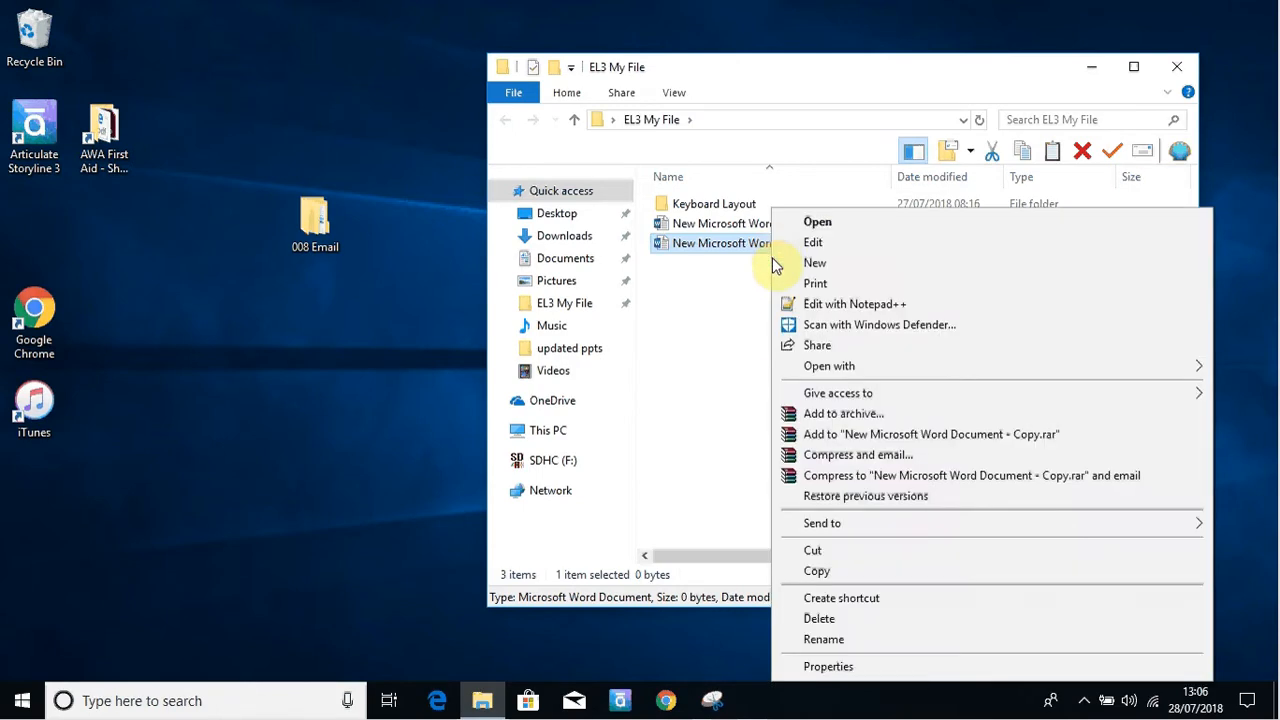
left_click(818, 571)
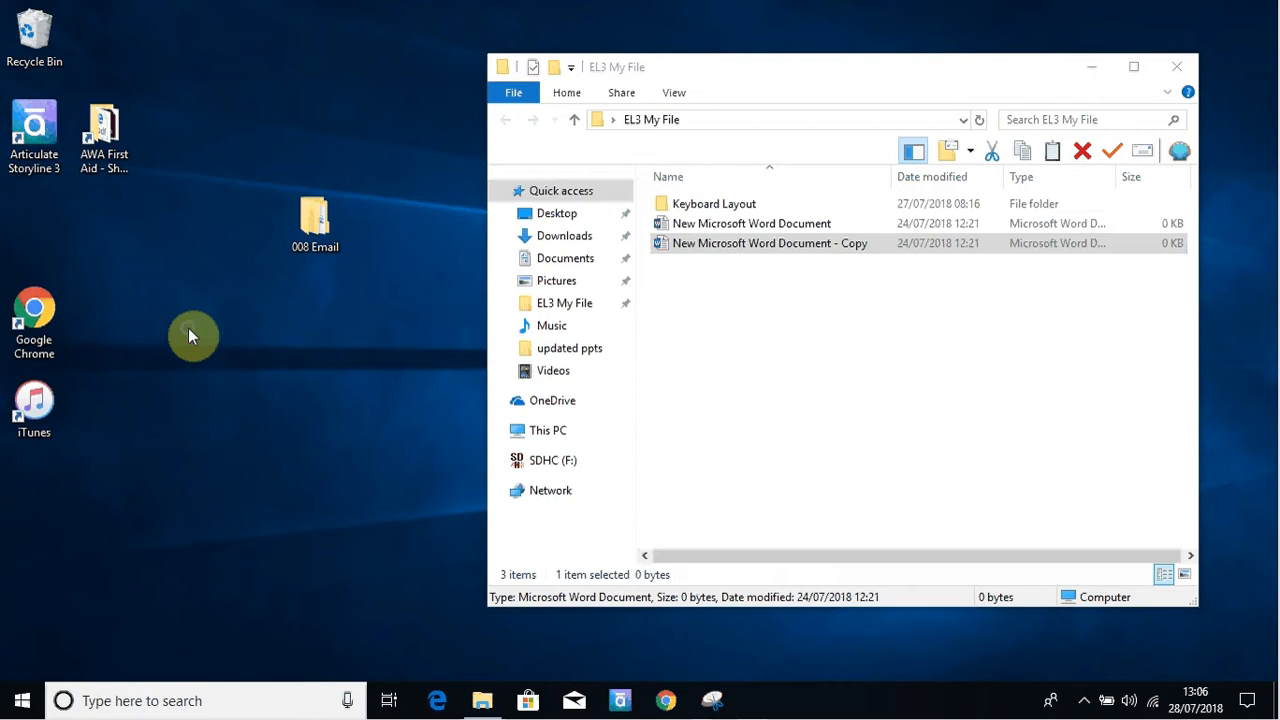
right_click(188, 328)
left_click(233, 410)
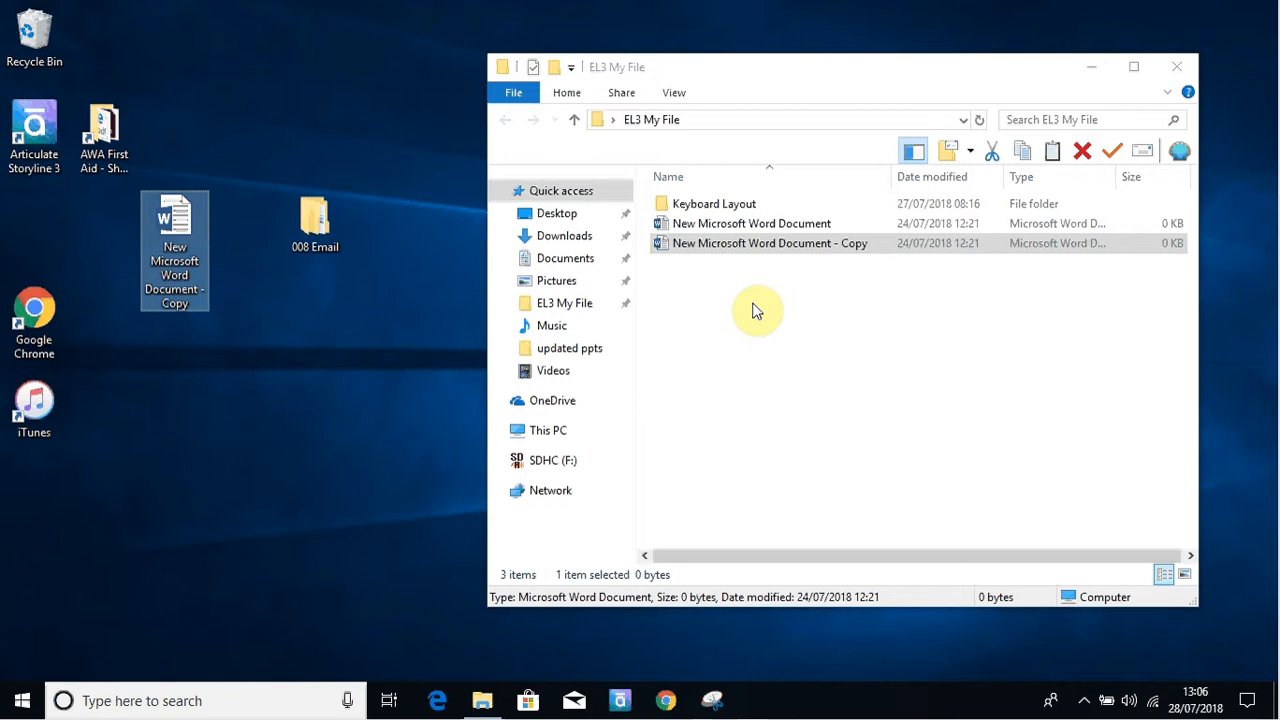
left_click(162, 230)
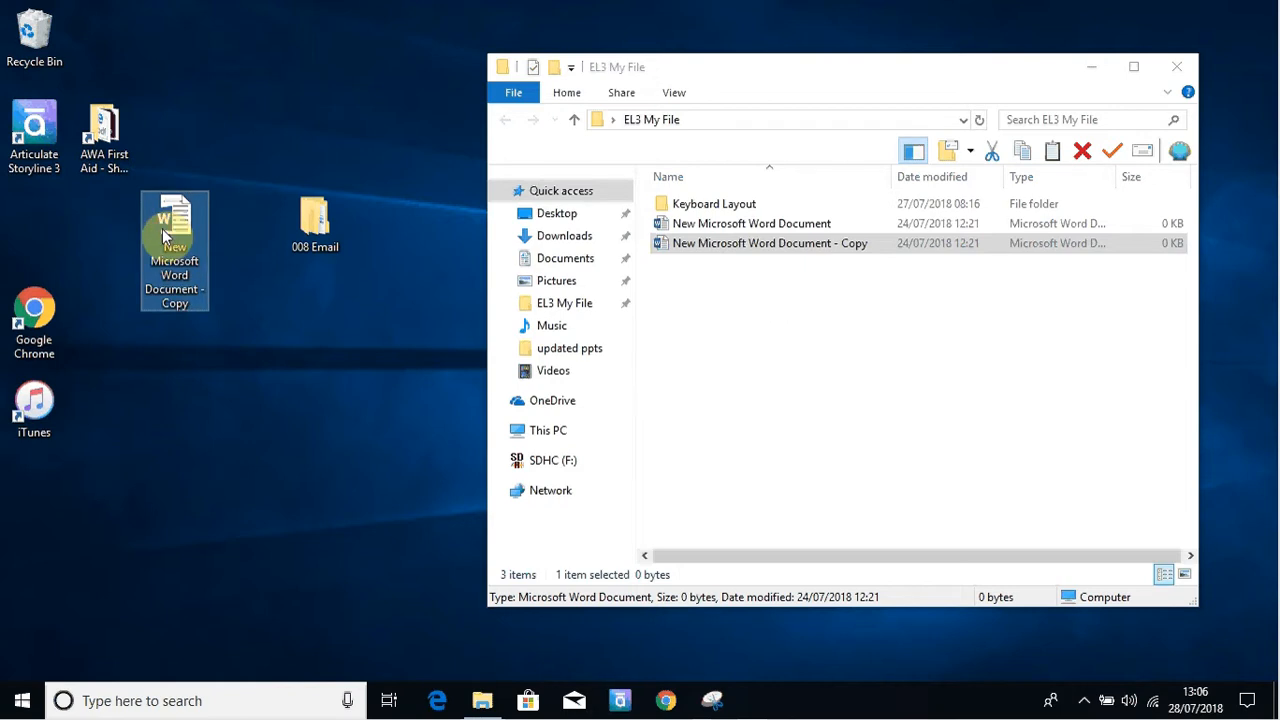
key("Delete")
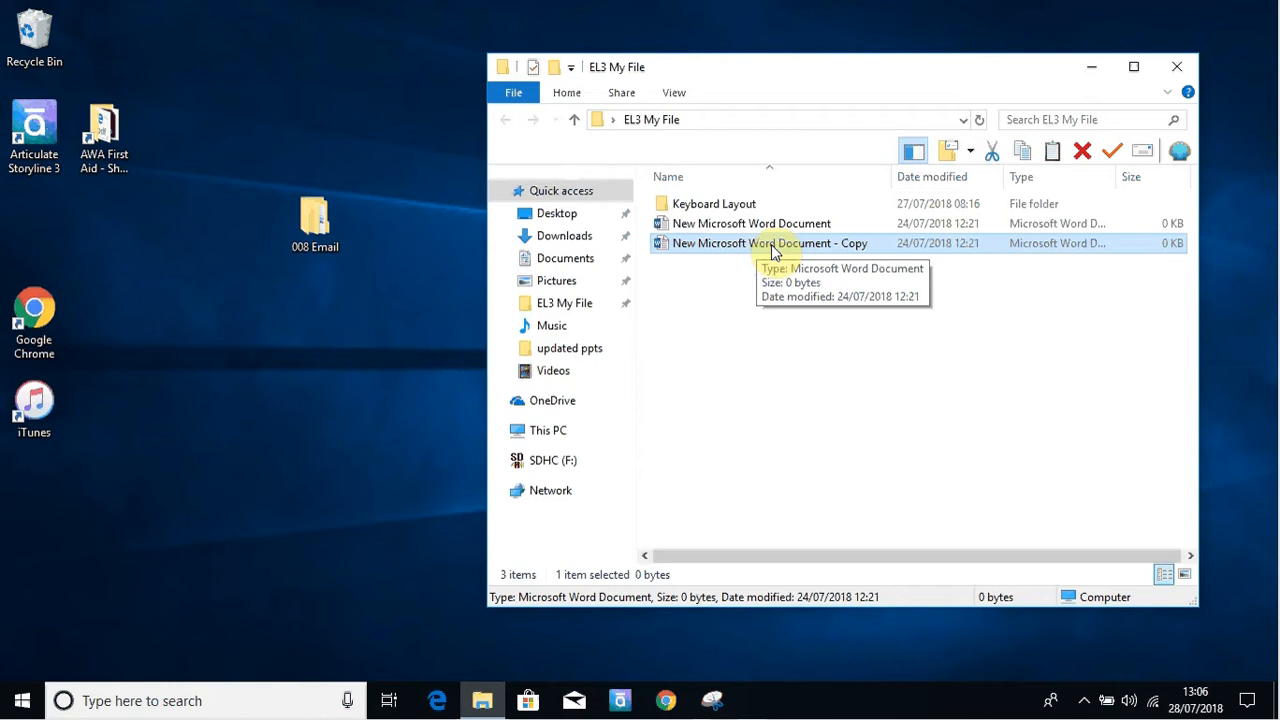
Paste another copy of the Word document onto the desktop, and move it back into EL3 My File
left_click(286, 352)
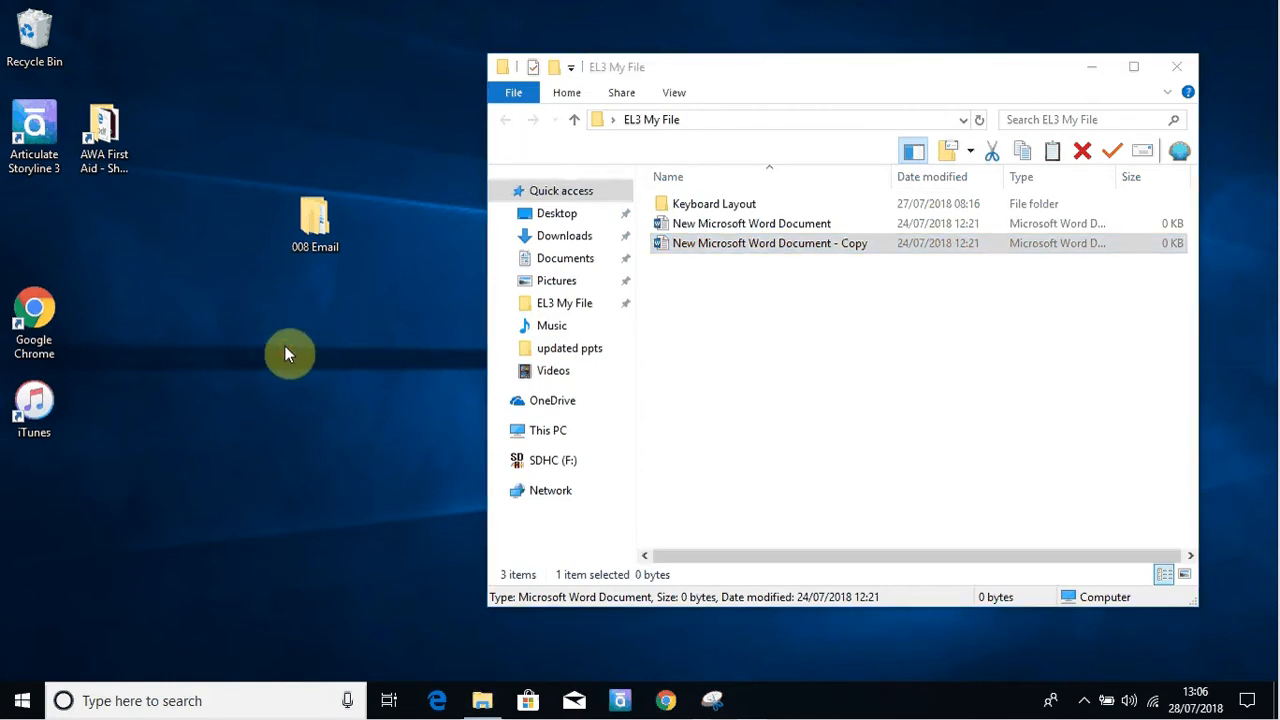
key("ctrl+v")
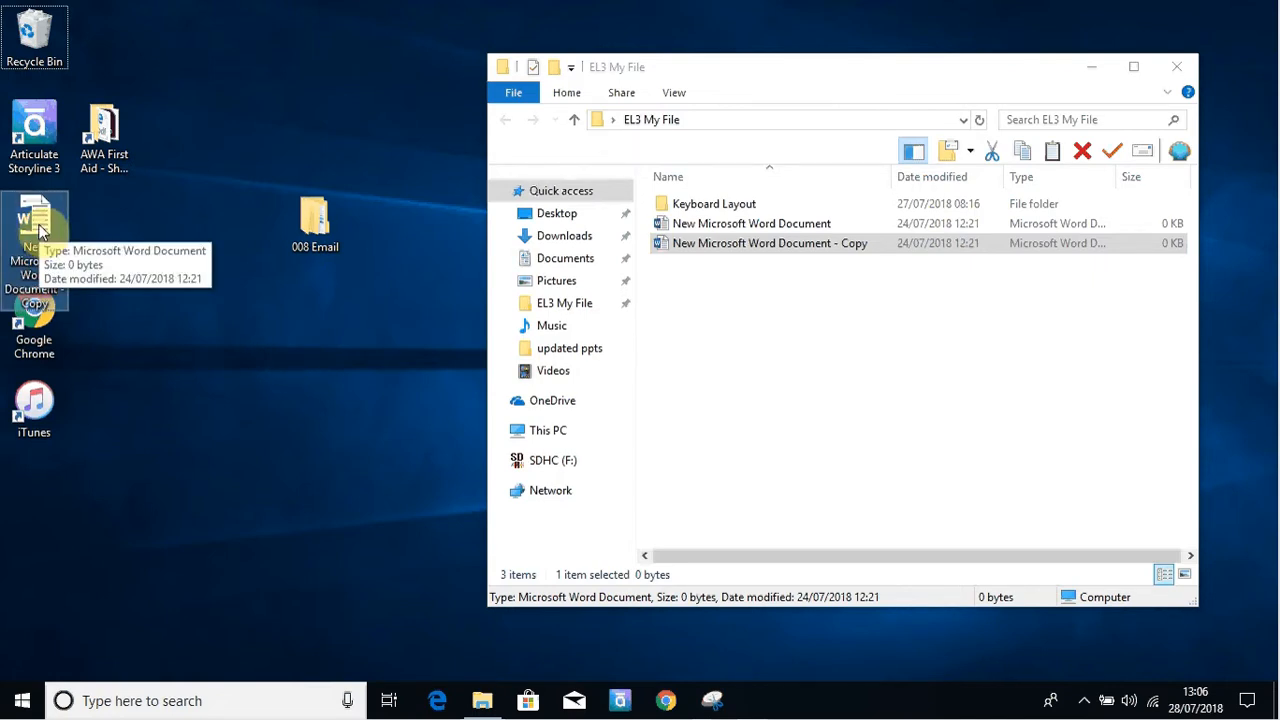
left_click_drag(40, 230, 814, 243)
Cut "New Microsoft Word Document - Copy" from EL3 My File and paste it onto the desktop
right_click(807, 245)
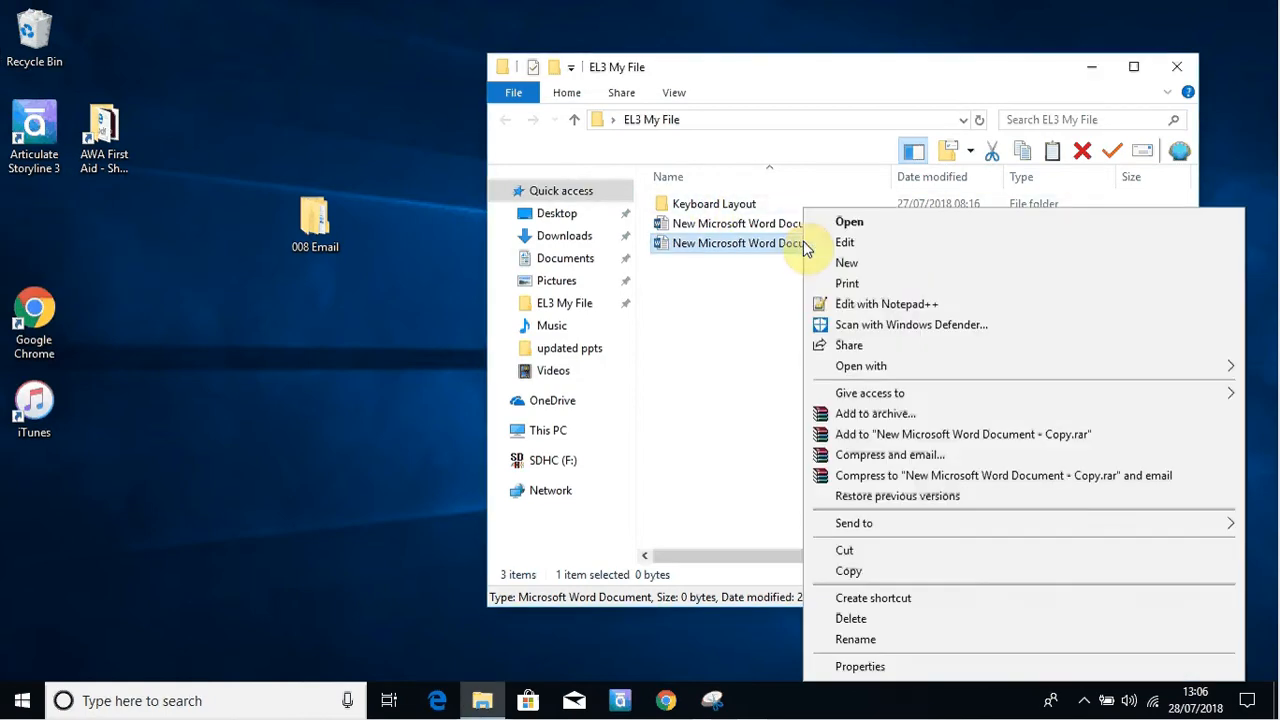
left_click(840, 550)
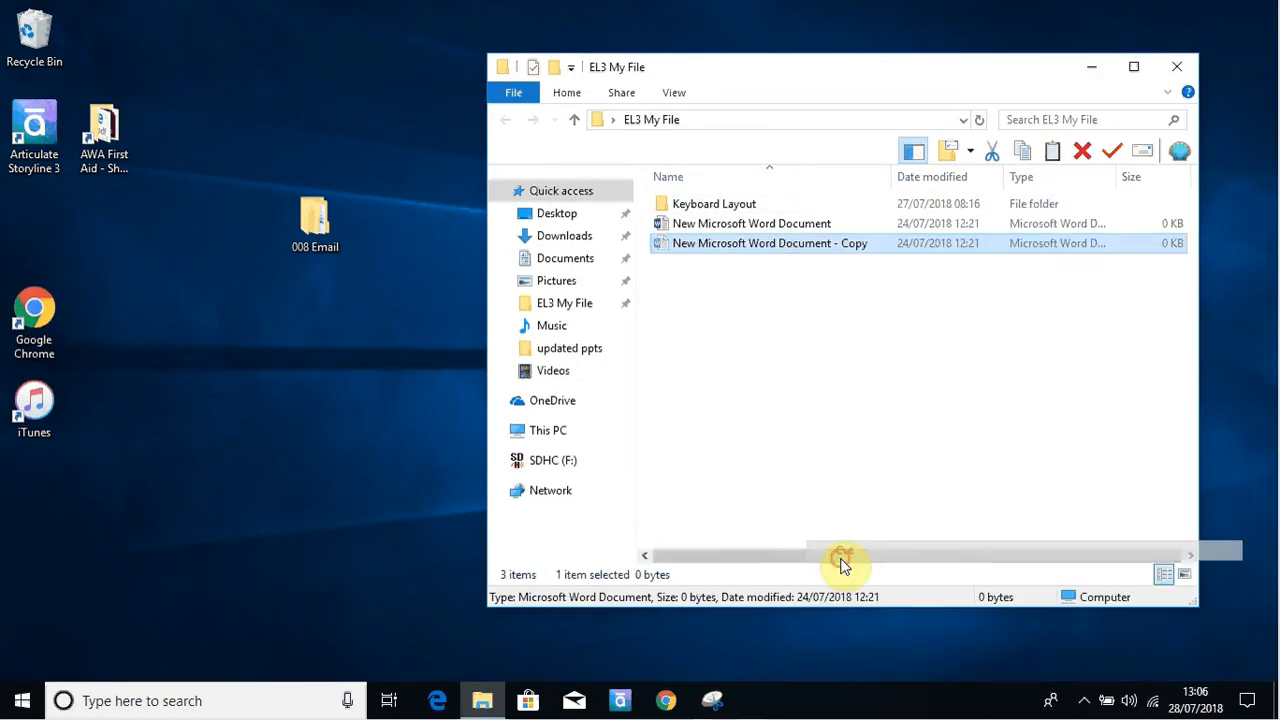
left_click(318, 385)
key("ctrl+v")
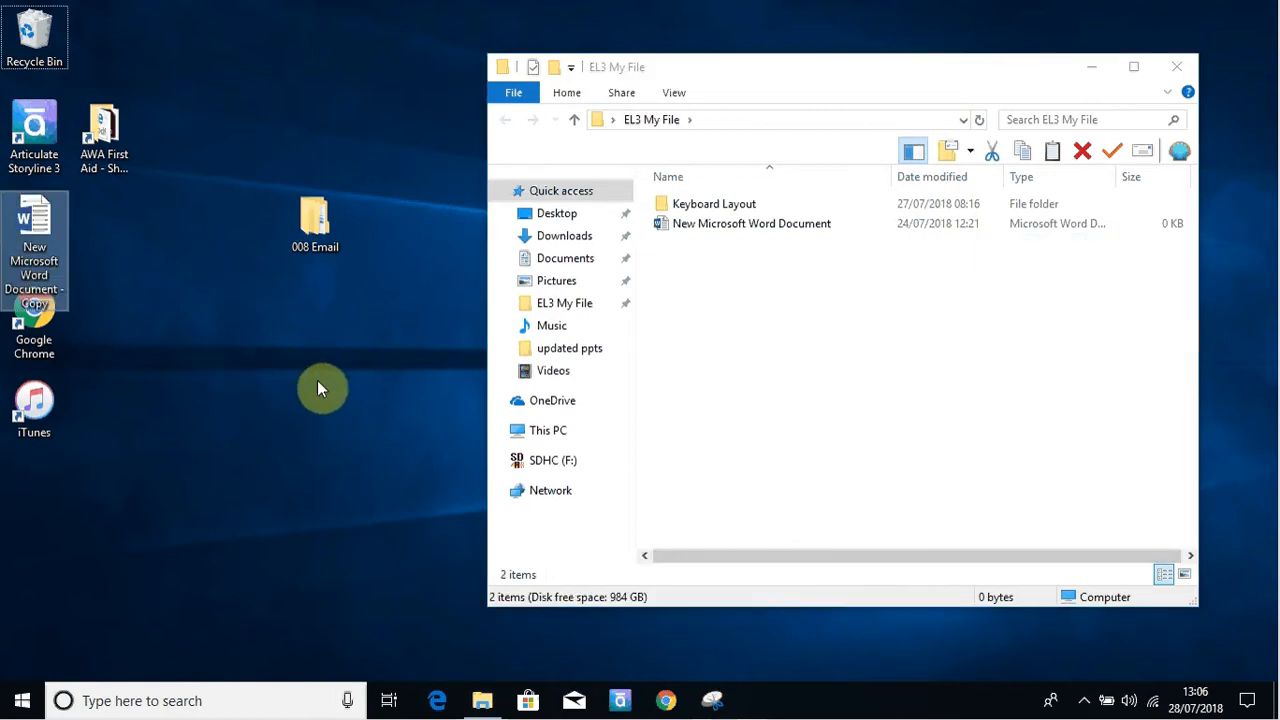
Reposition the pasted Word document in free desktop space, and move it back into EL3 My File
left_click_drag(42, 228, 213, 308)
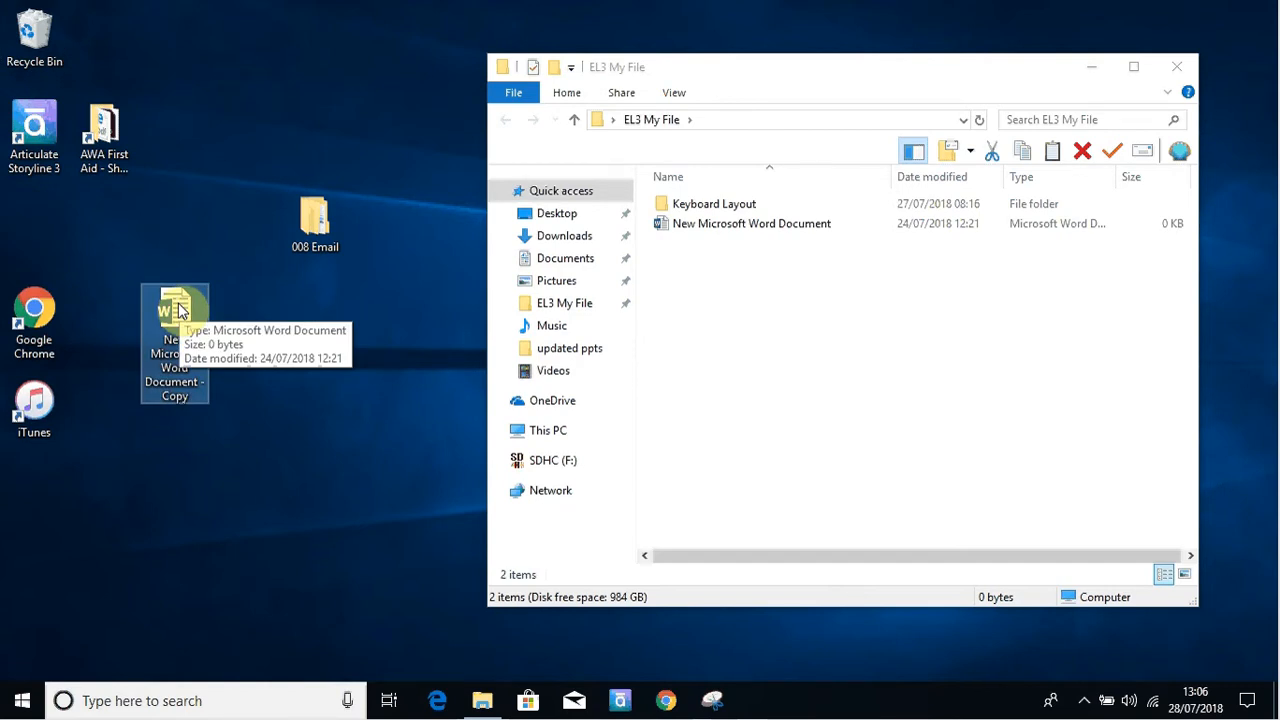
left_click_drag(181, 311, 238, 326)
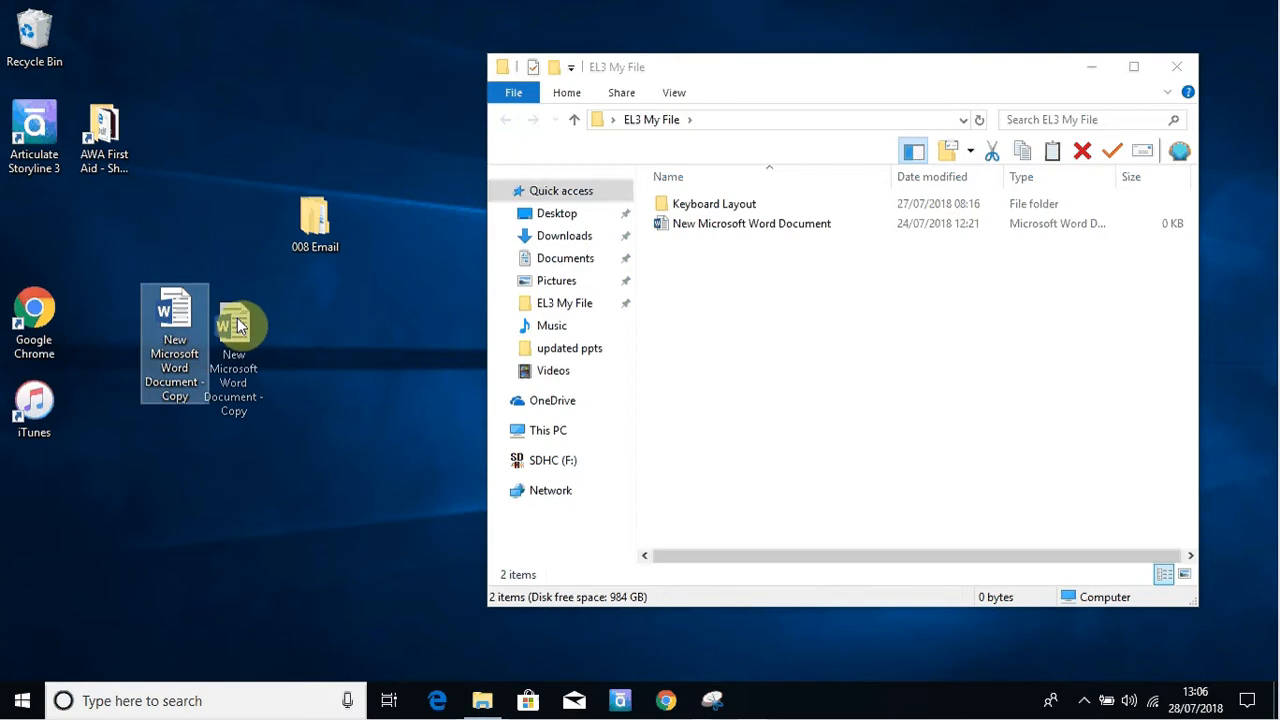
left_click_drag(238, 326, 762, 297)
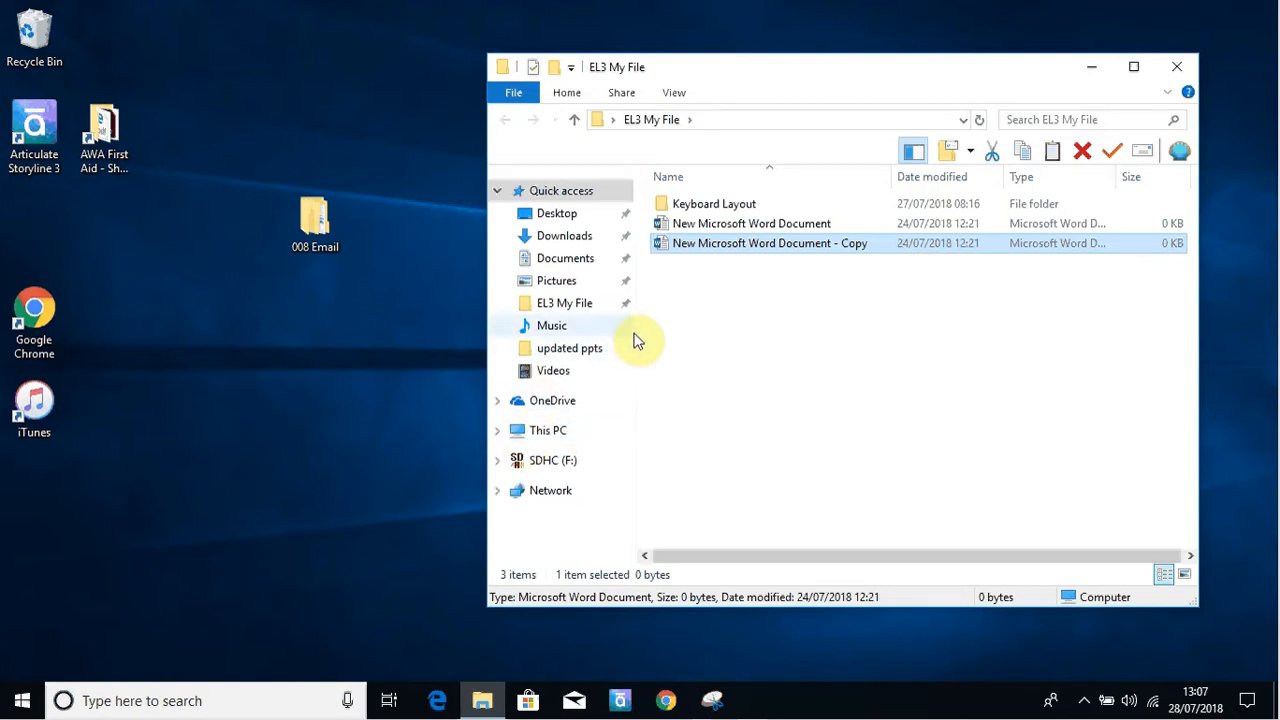
View the contents of the Documents folder, and close the folder window
left_click(589, 262)
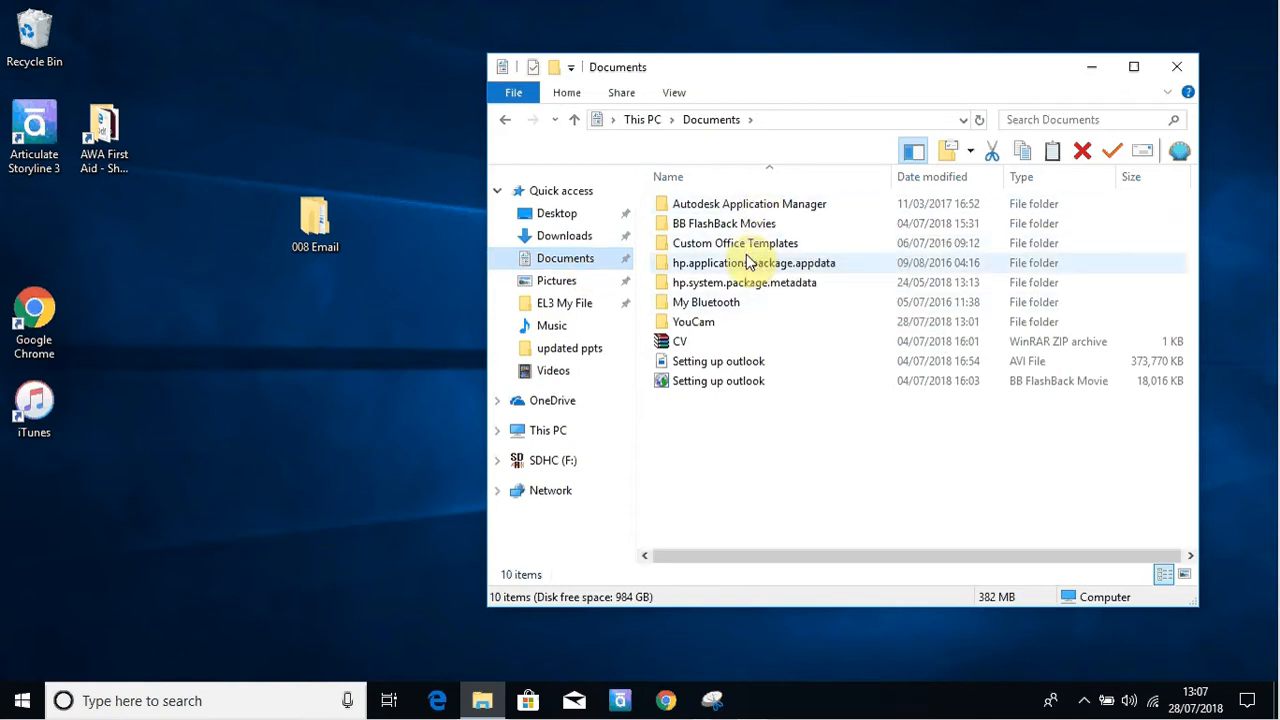
left_click(1168, 70)
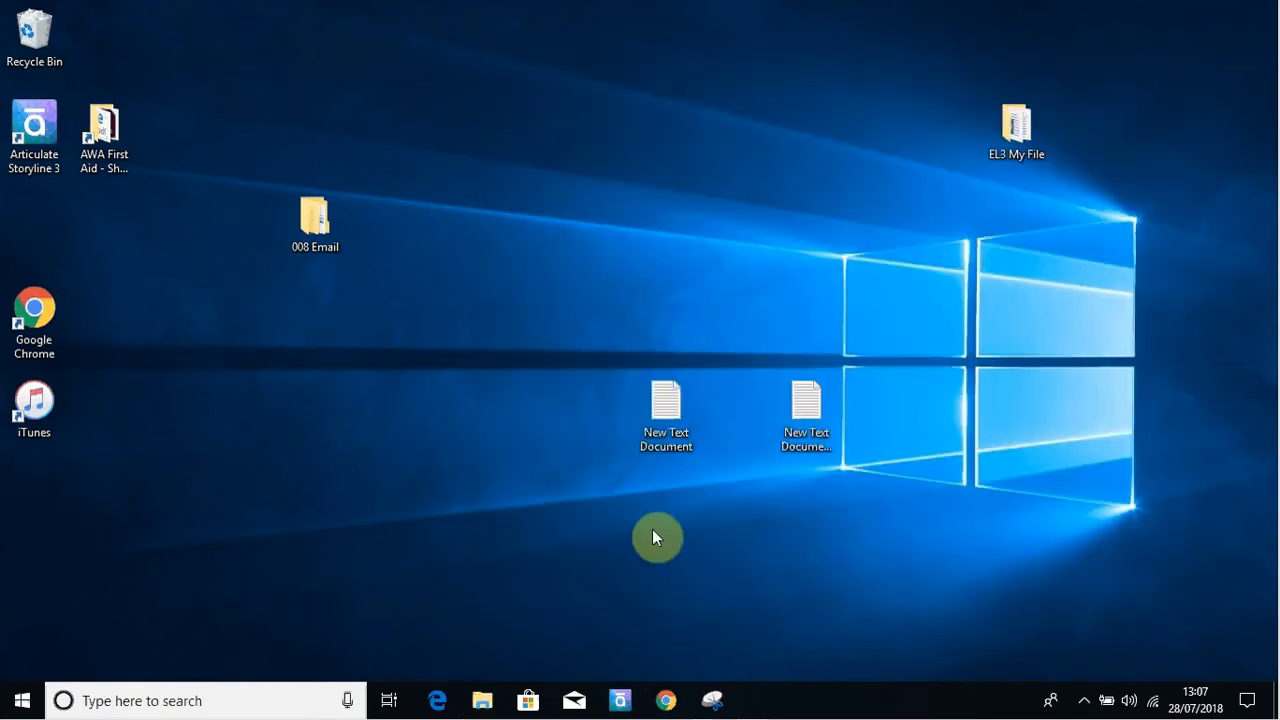
Open the Desktop folder in a new File Explorer window, and place the window below the EL3 My File icon
left_click(485, 703)
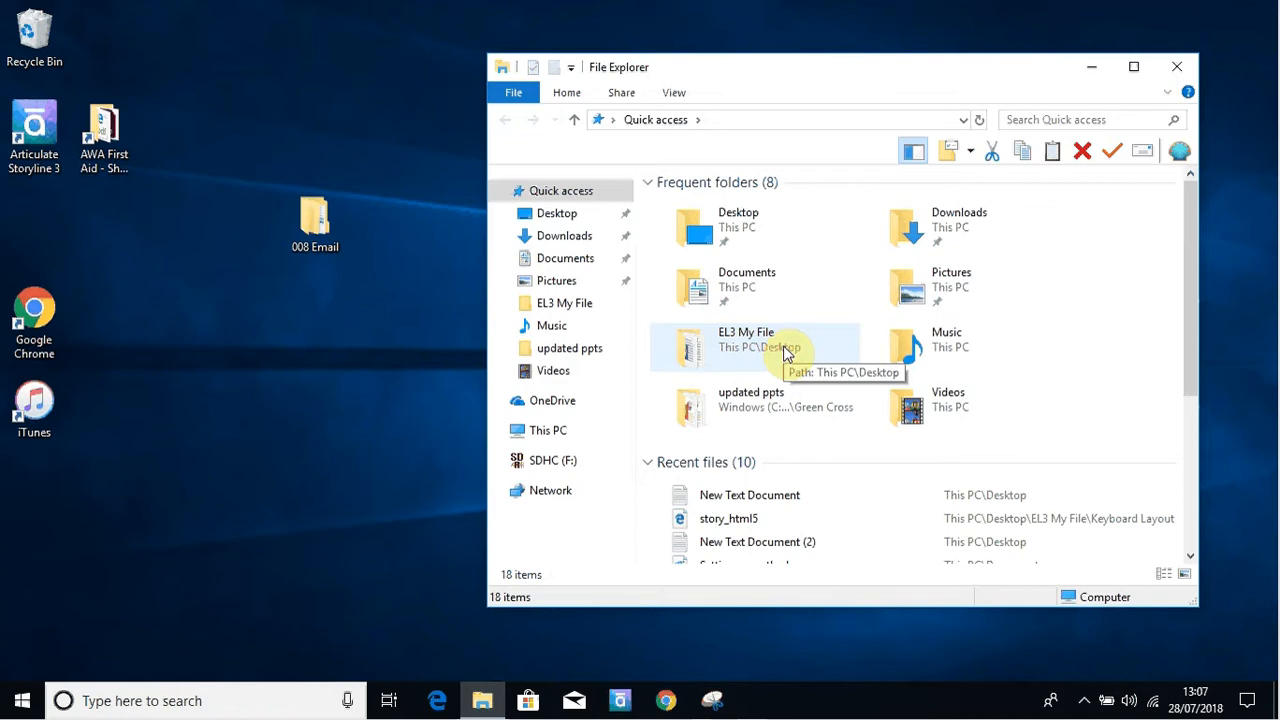
double_click(756, 222)
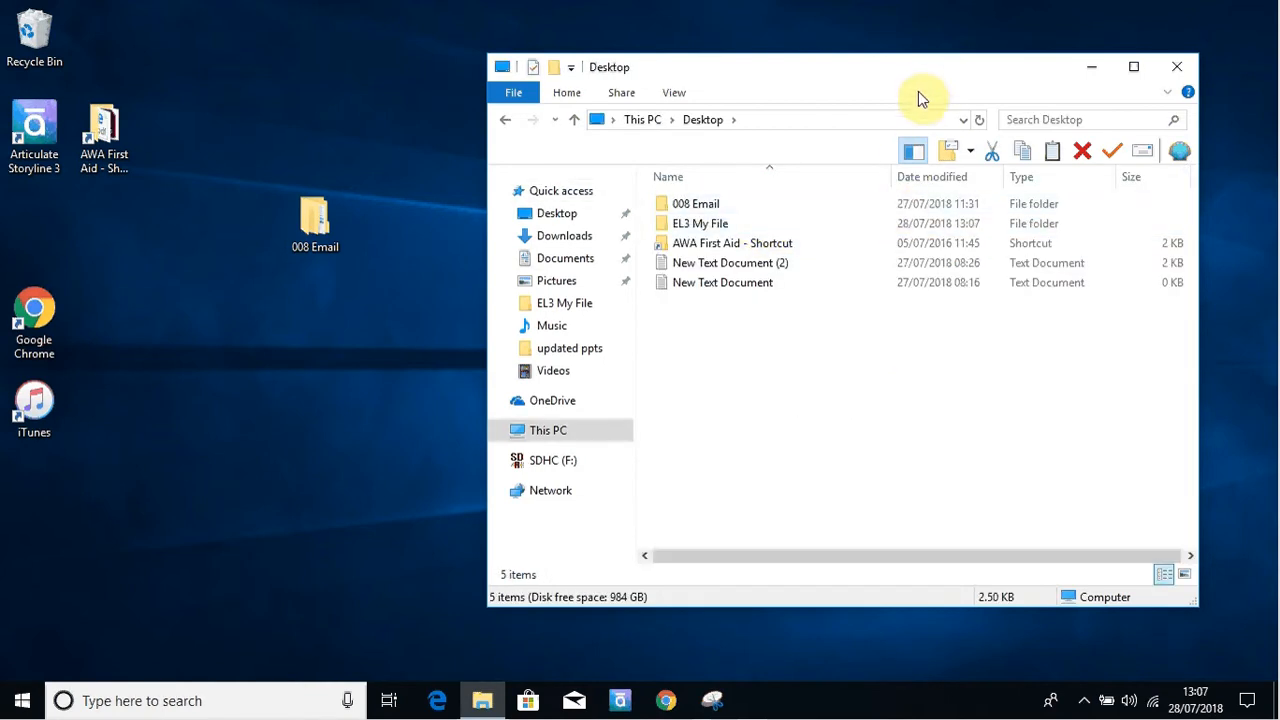
left_click_drag(940, 70, 1274, 285)
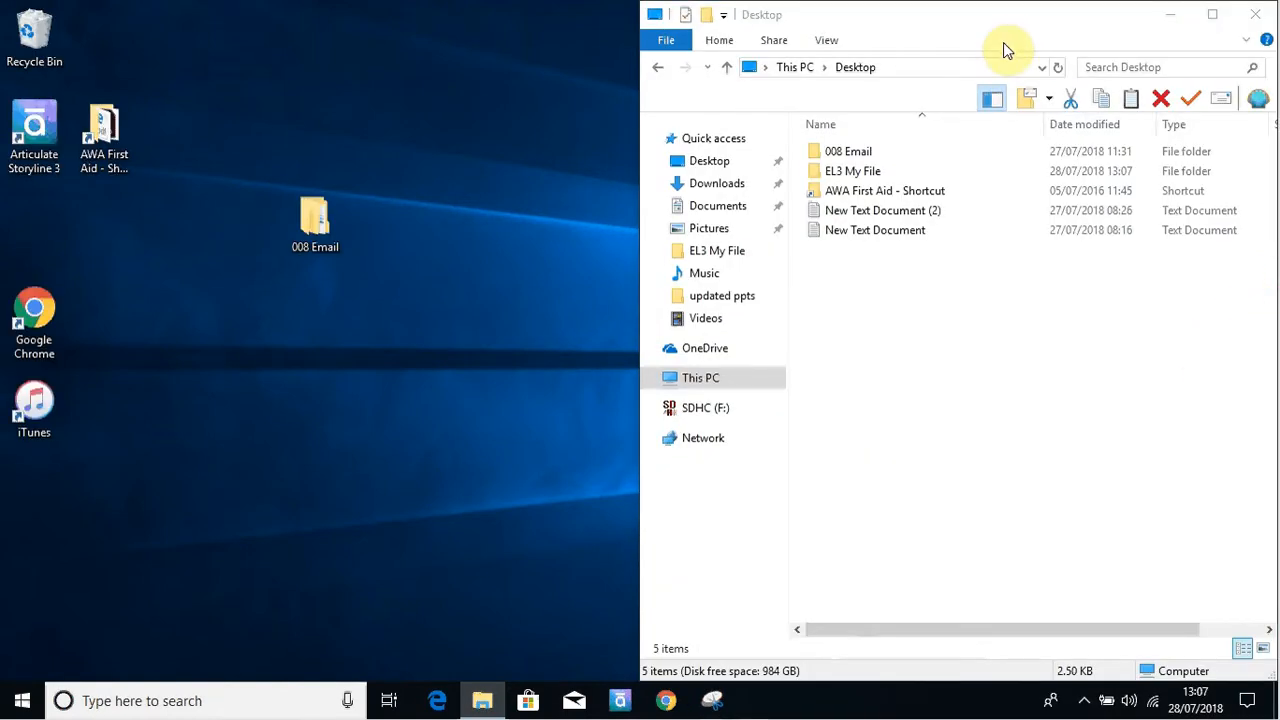
left_click_drag(997, 20, 983, 206)
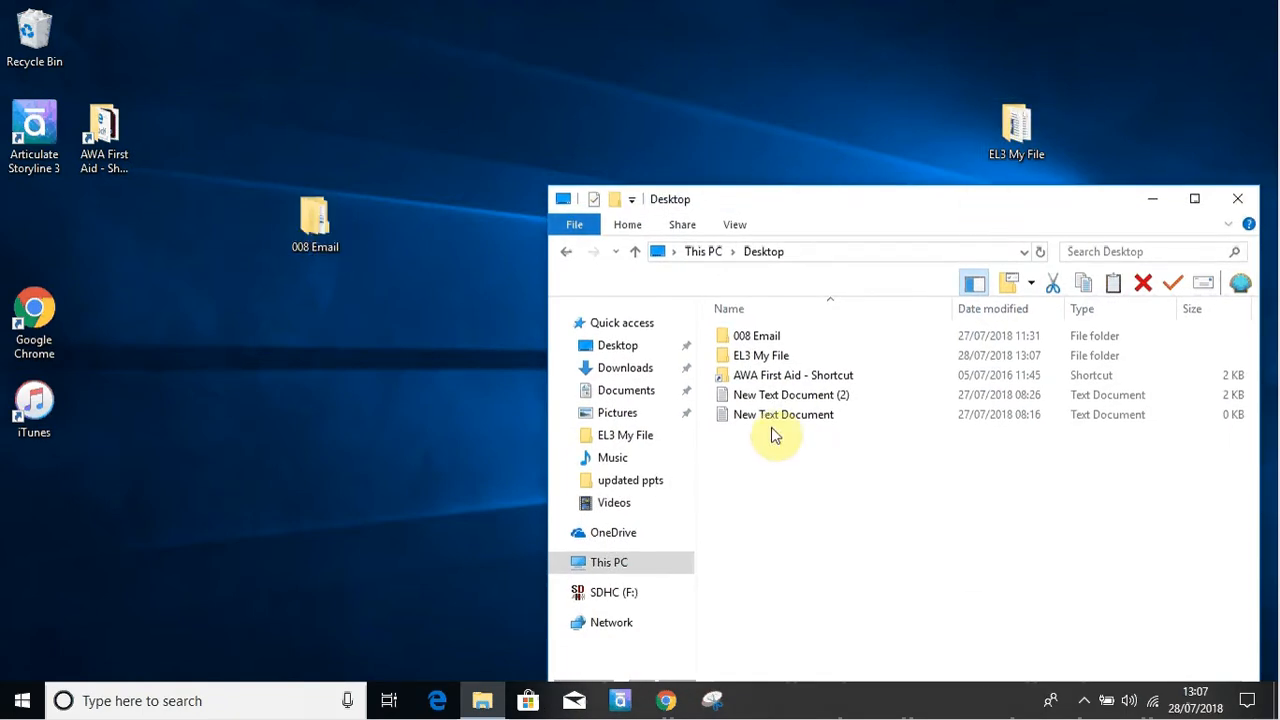
Select the AWA First Aid shortcut on the desktop, and view the list of recently used items
left_click(112, 127)
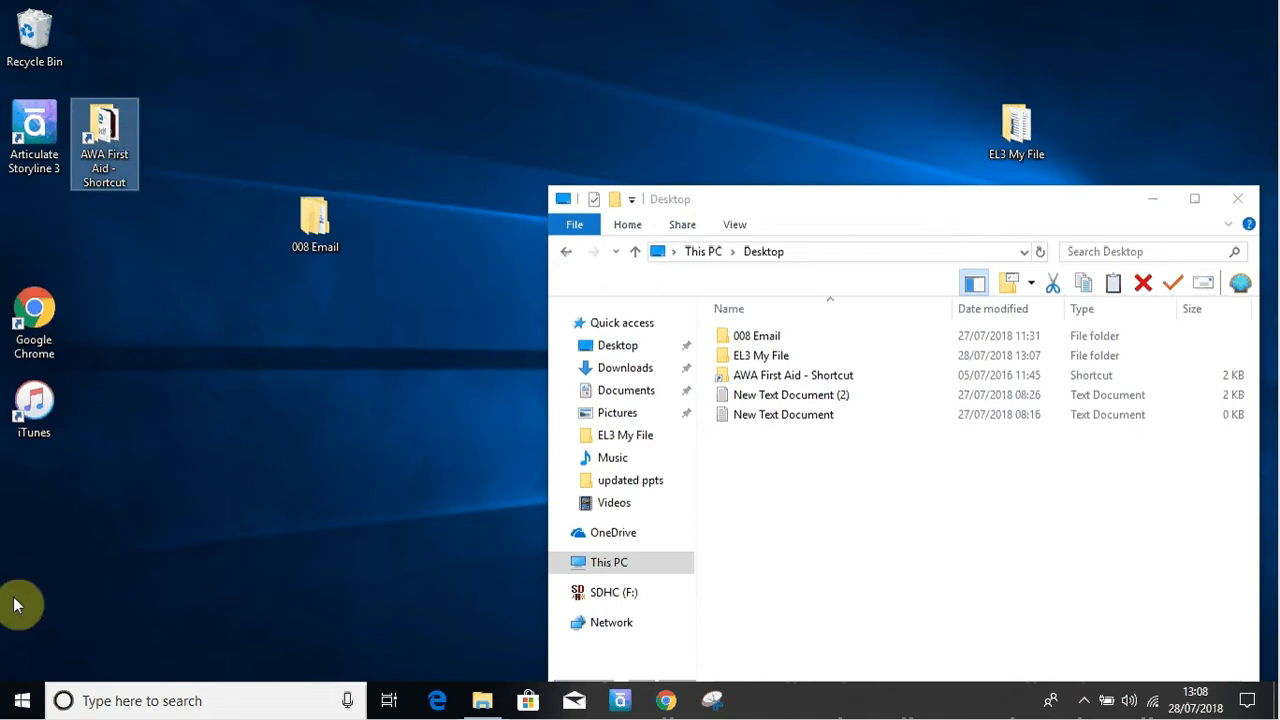
left_click(16, 712)
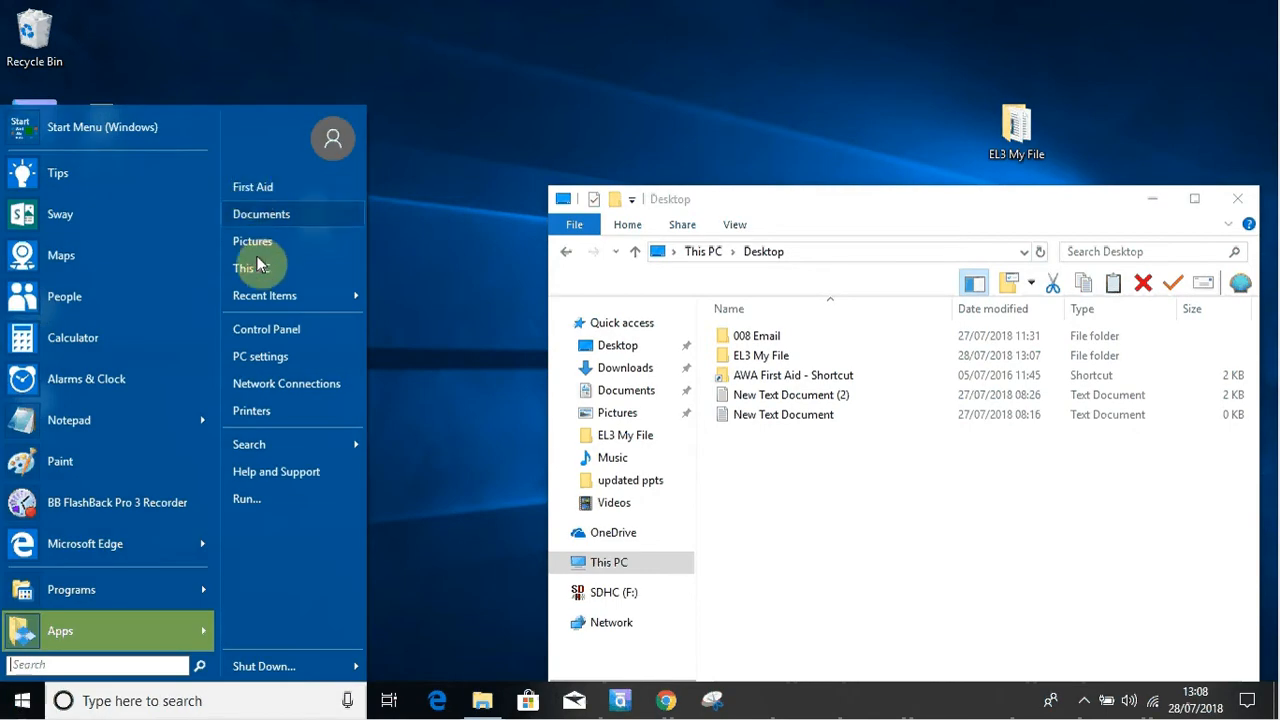
mouse_move(262, 293)
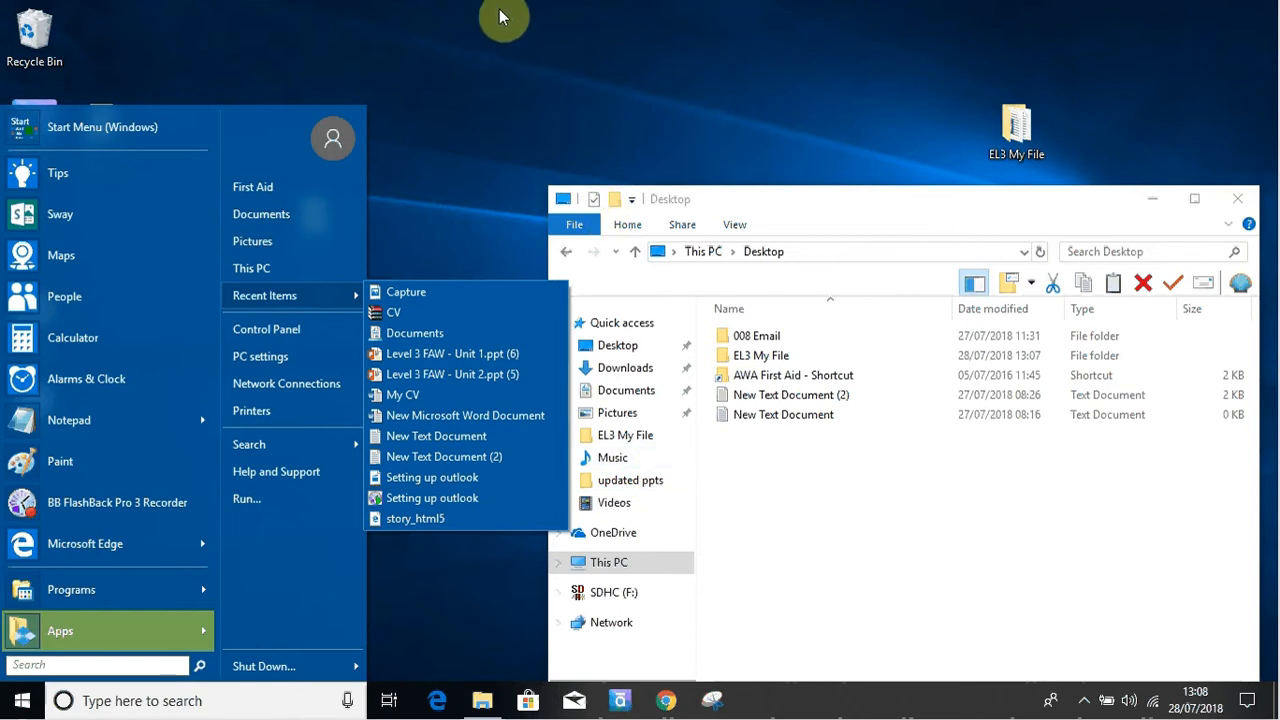
left_click(532, 103)
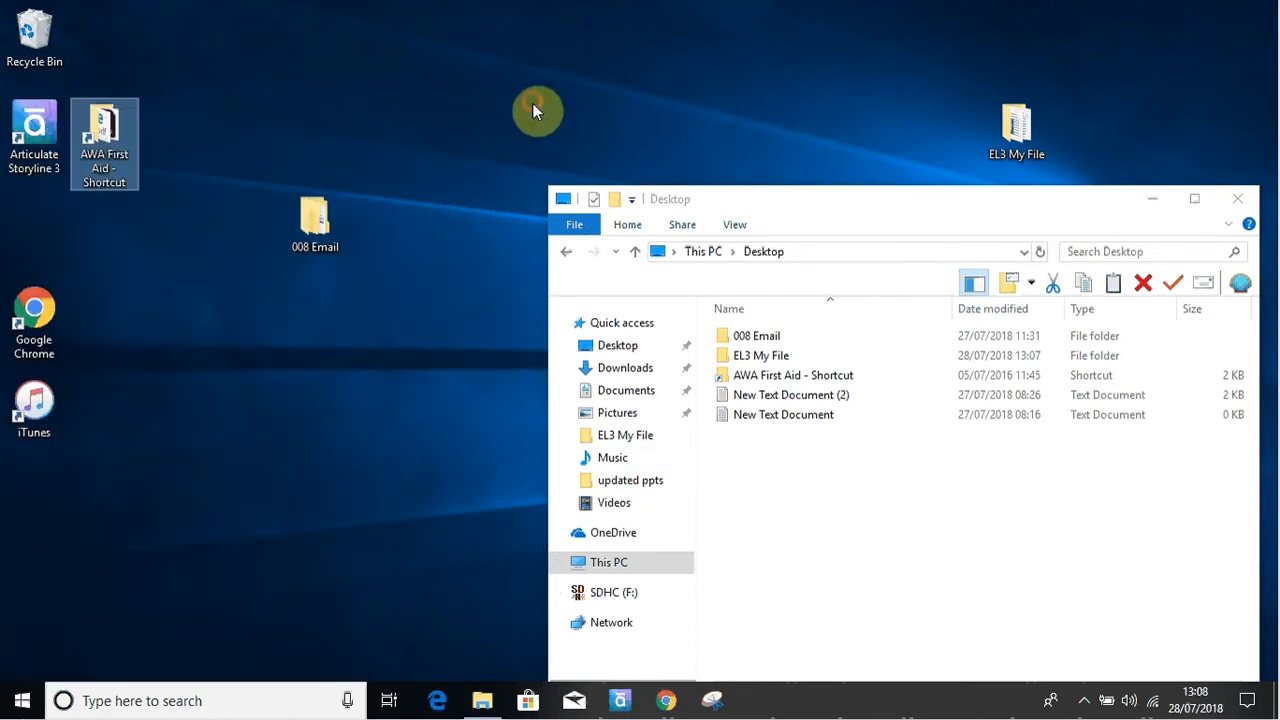
View the Documents and OneDrive locations, and close the folder window and the OneDrive setup window
left_click(626, 392)
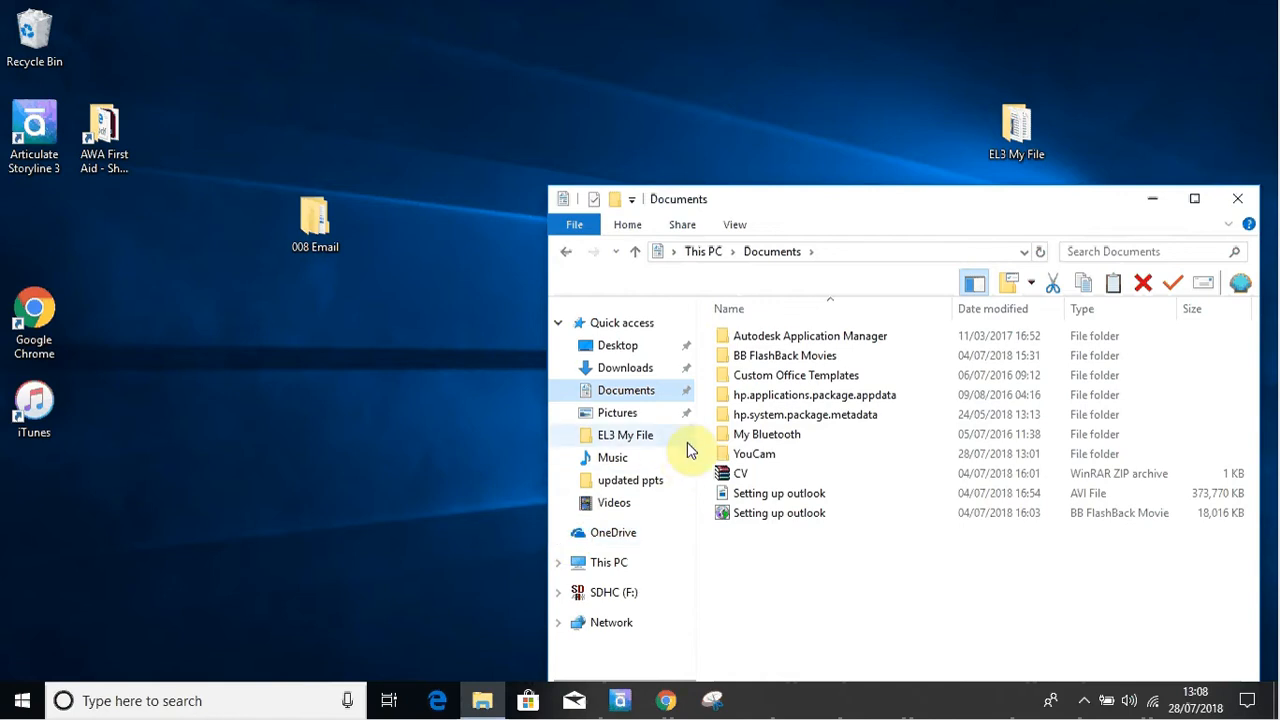
left_click(581, 540)
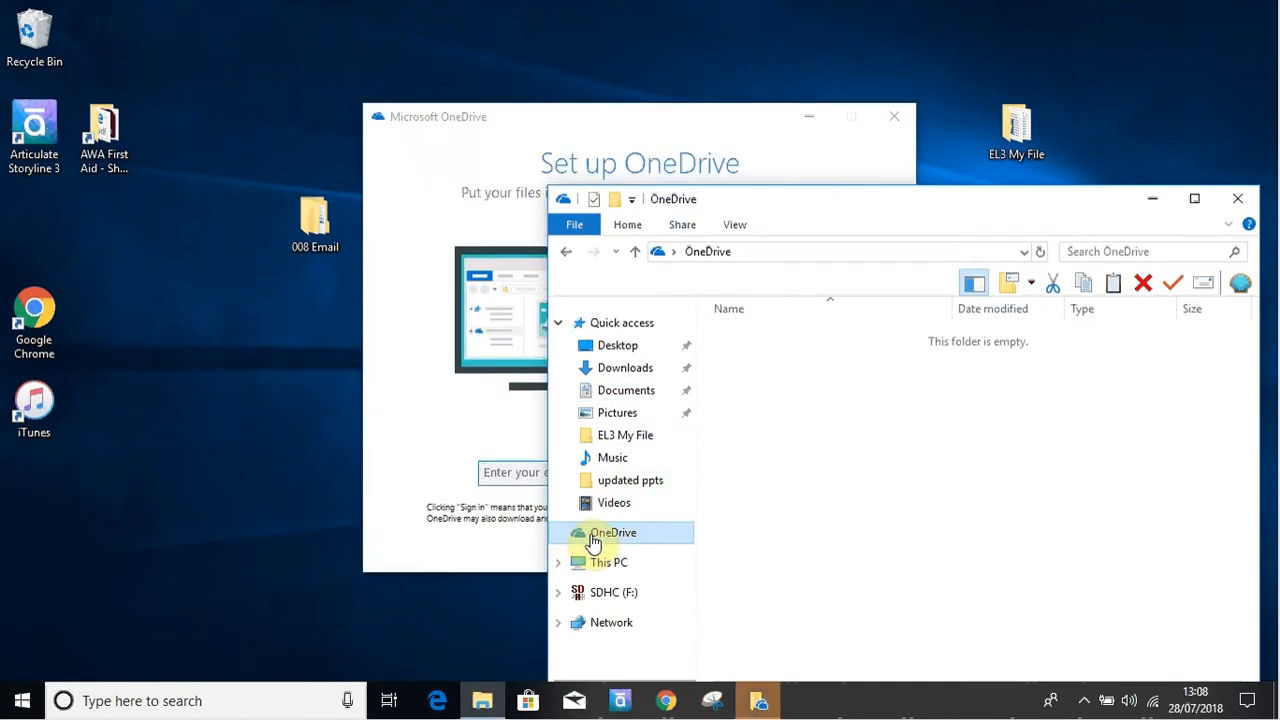
left_click(1236, 200)
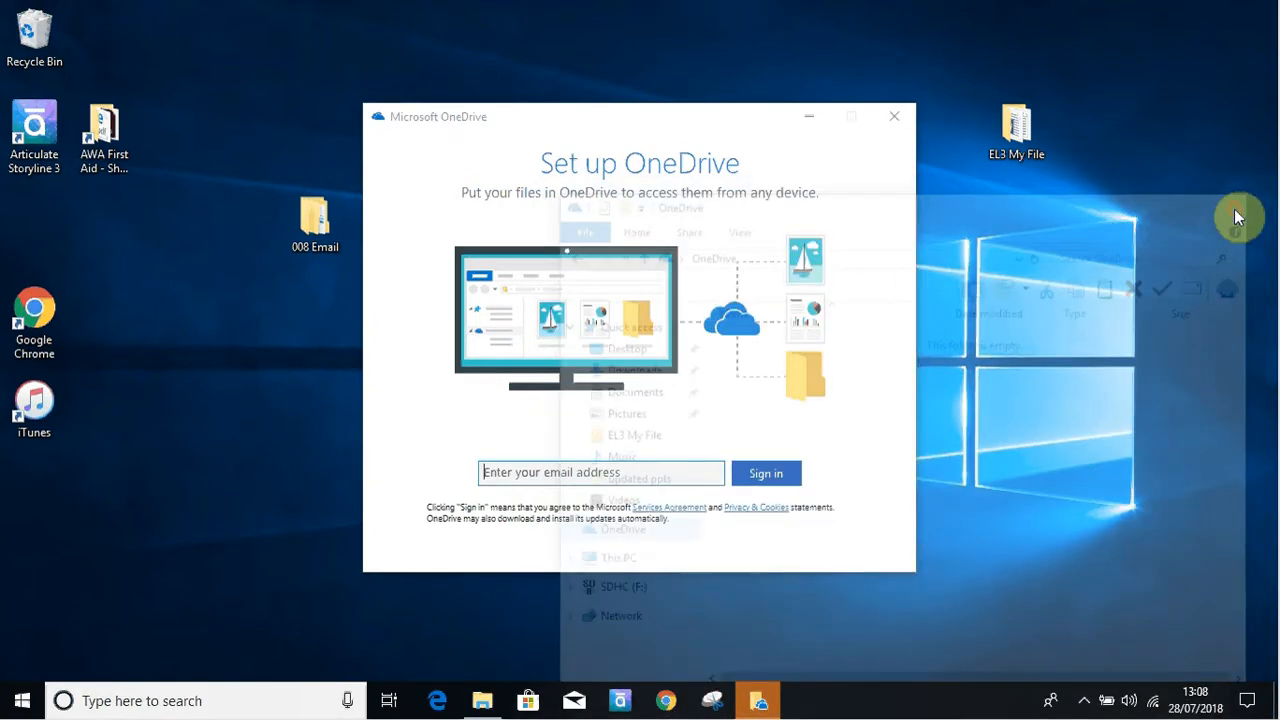
left_click(887, 112)
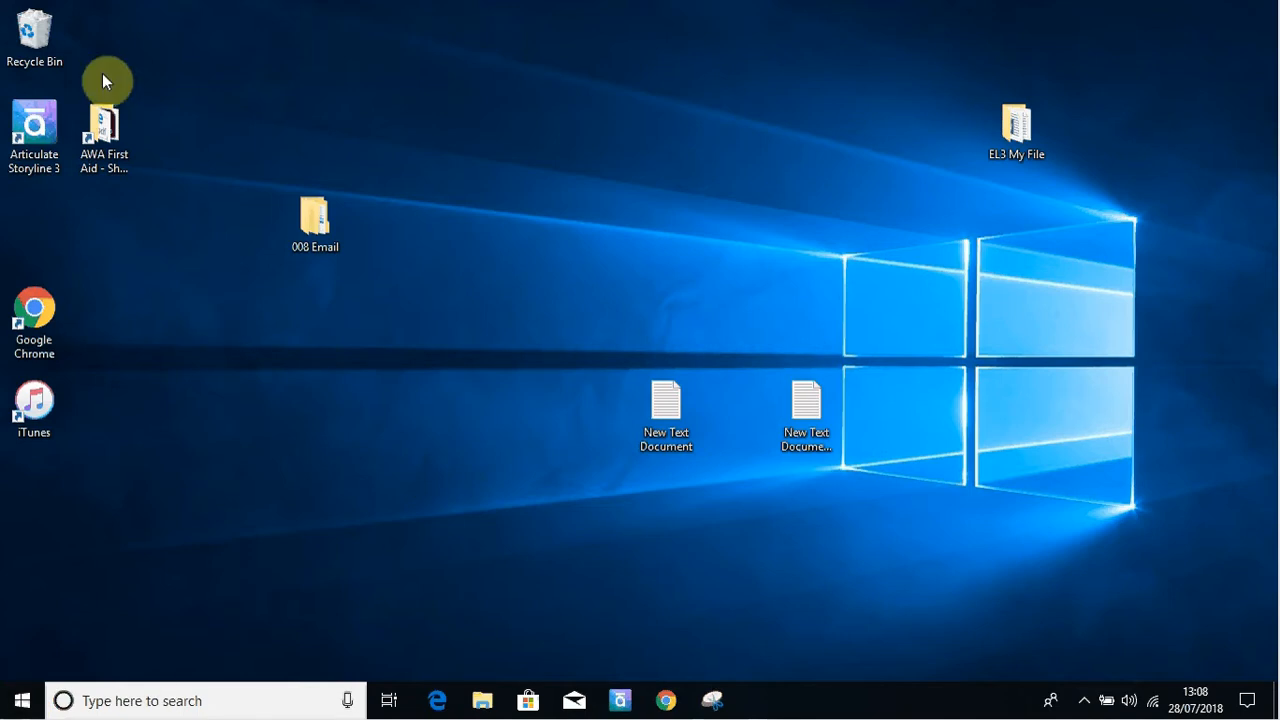
Highlight the Google Chrome, iTunes and Articulate Storyline 3 shortcuts on the desktop one after another
left_click(40, 325)
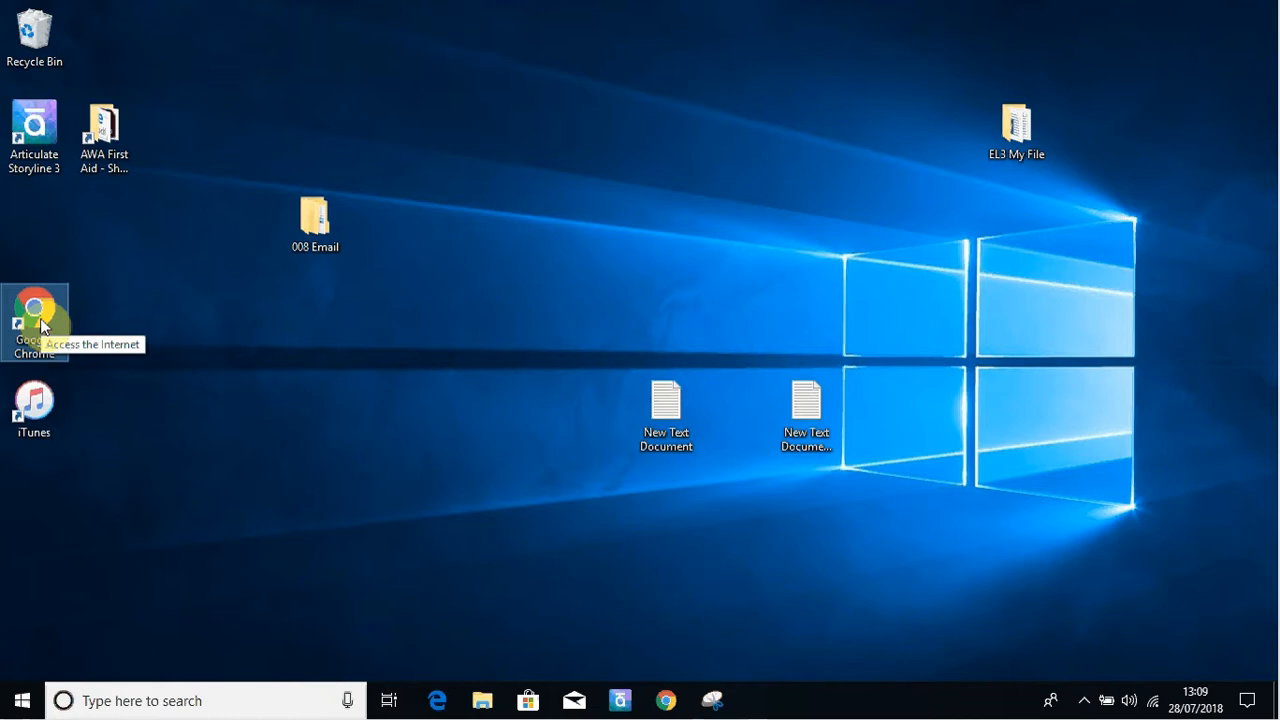
left_click(47, 399)
left_click(33, 138)
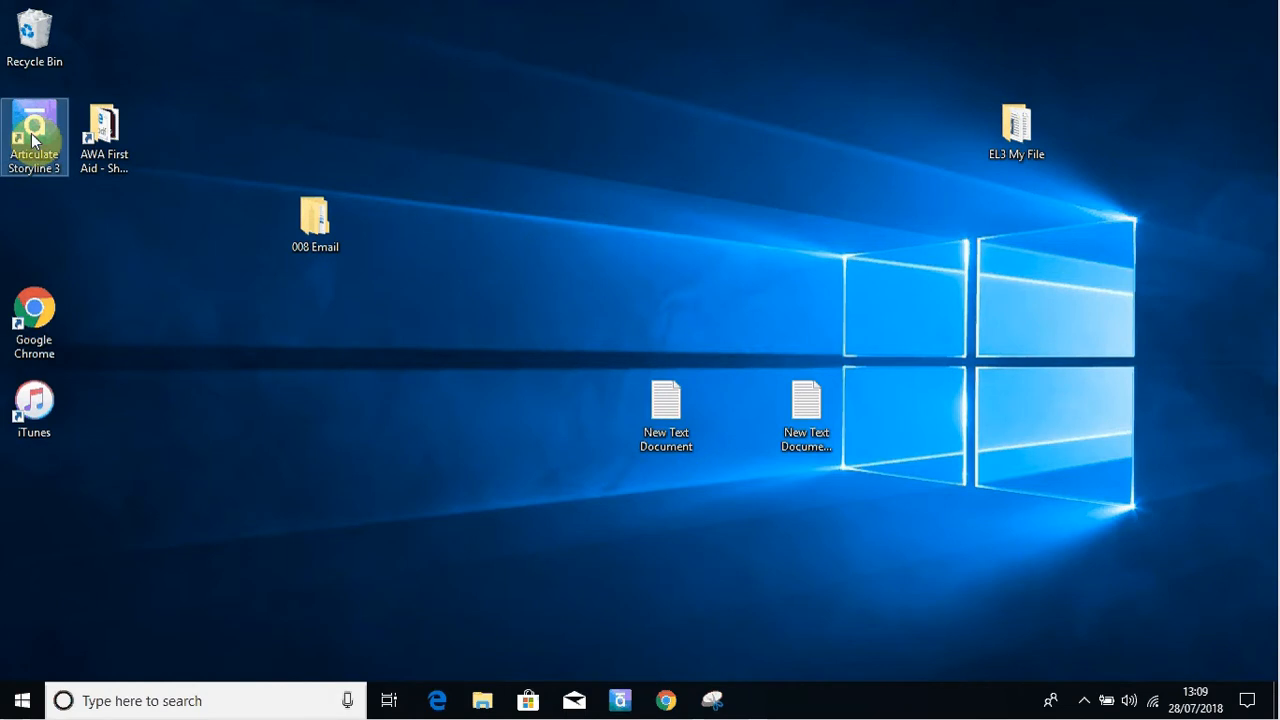
left_click(36, 312)
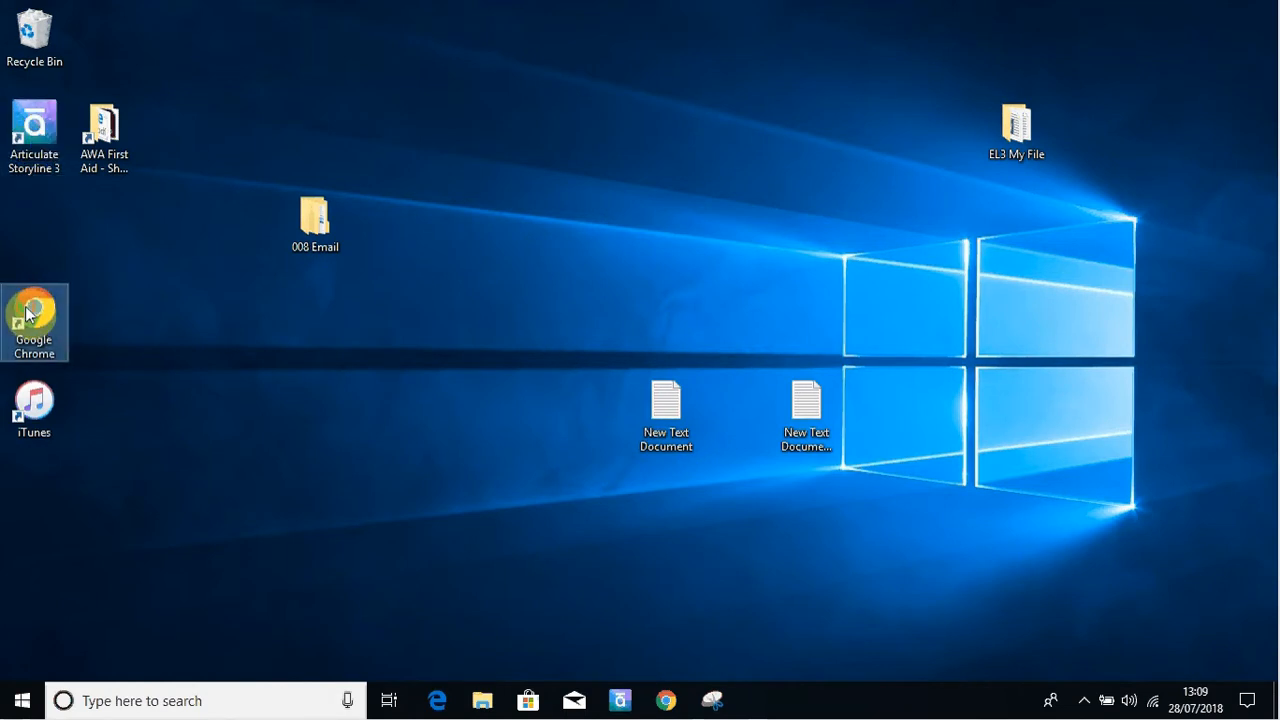
left_click(38, 418)
Browse the list of installed programs, including the Articulate group, and dismiss it
left_click(21, 699)
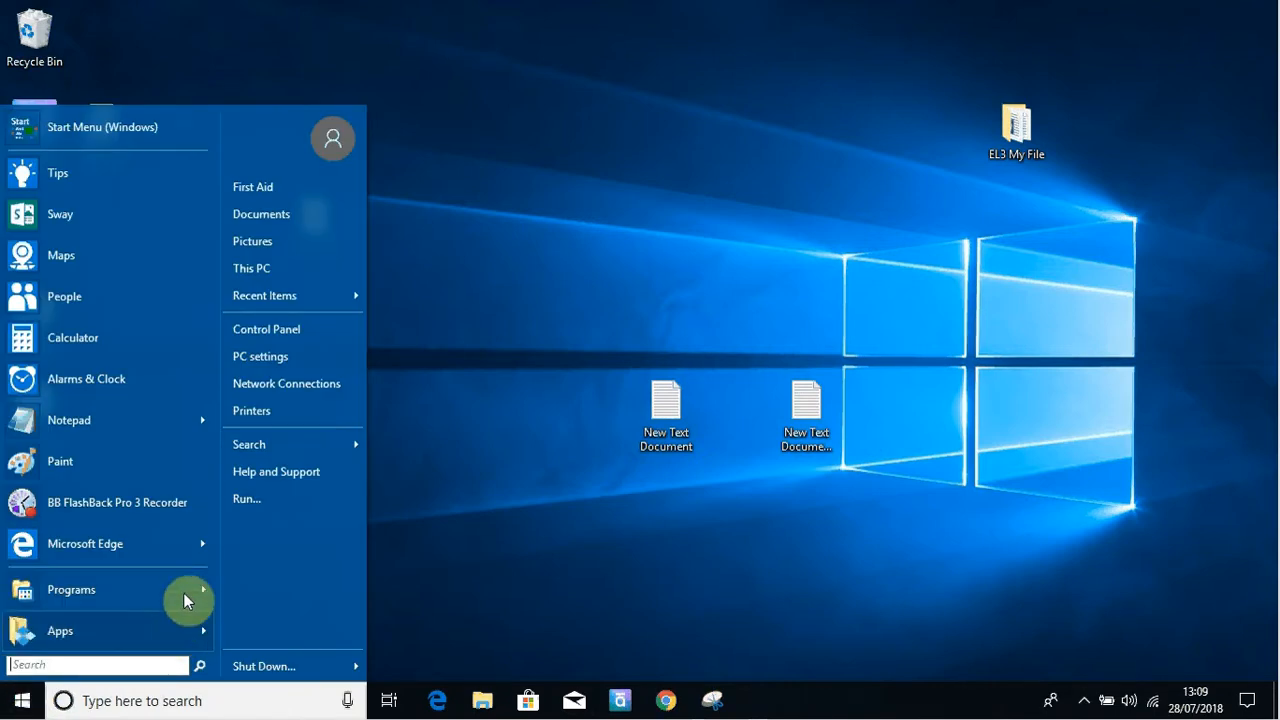
left_click(175, 630)
mouse_move(199, 587)
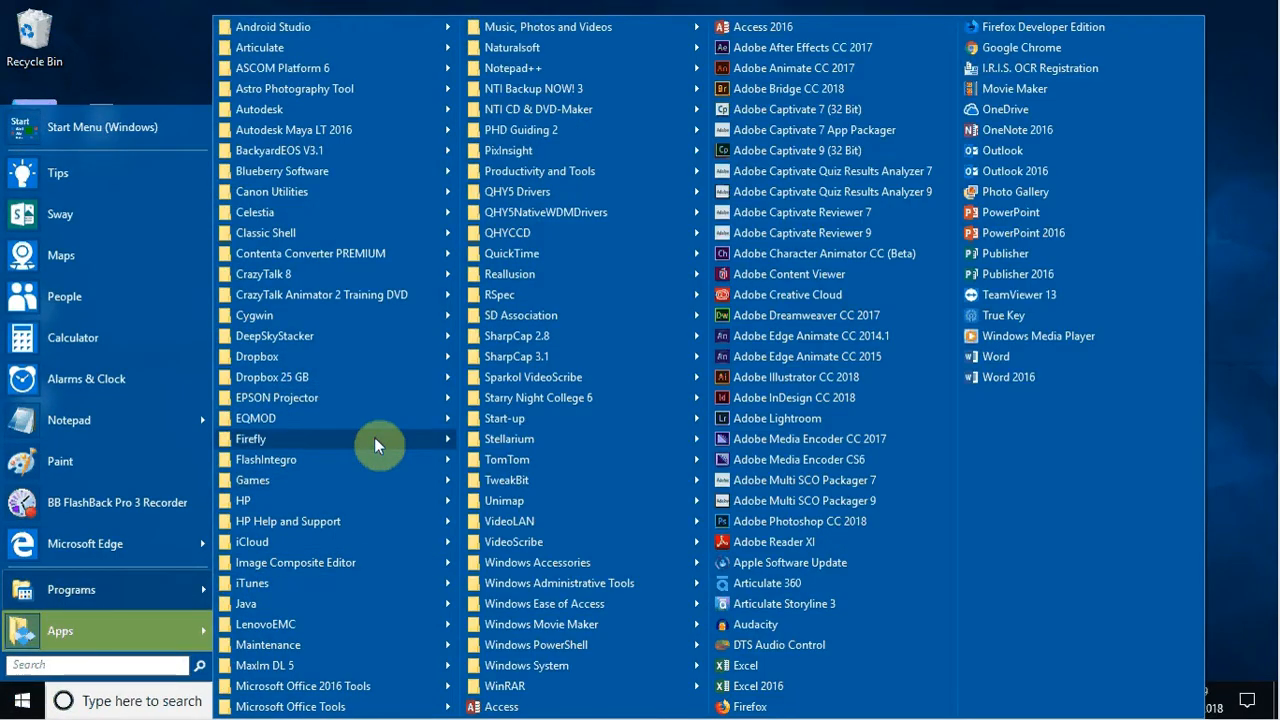
mouse_move(377, 45)
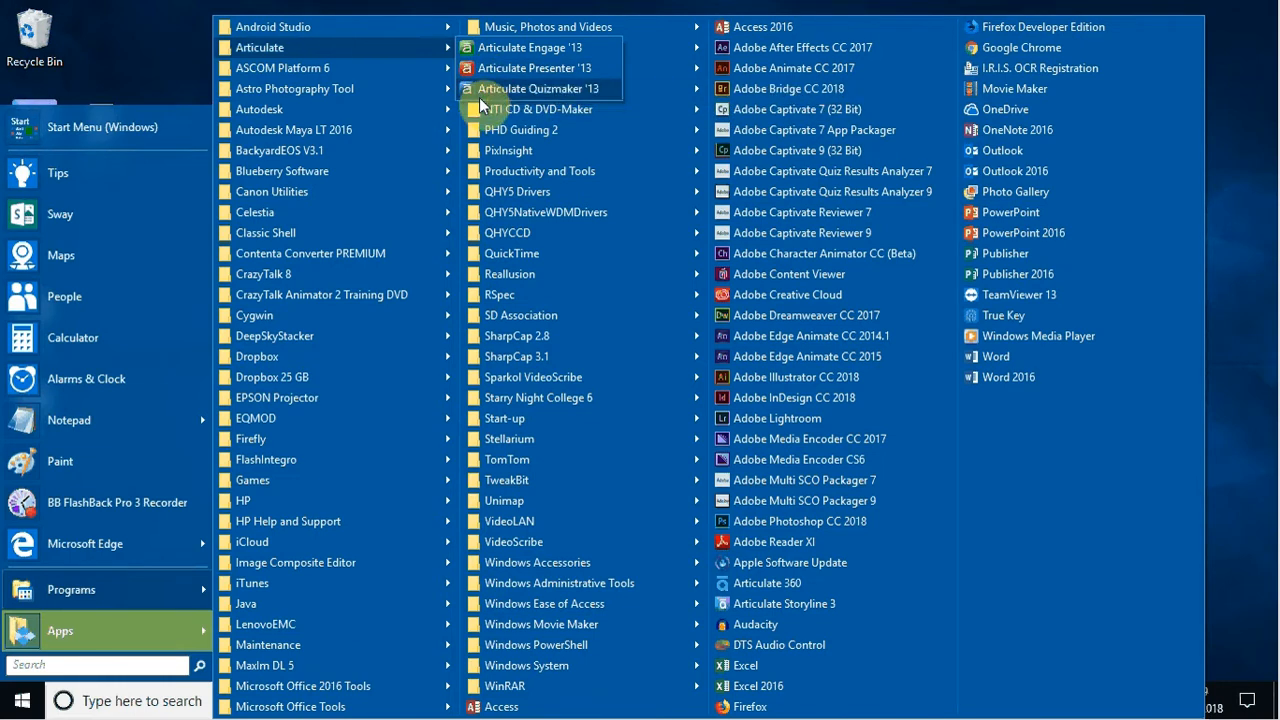
left_click(116, 75)
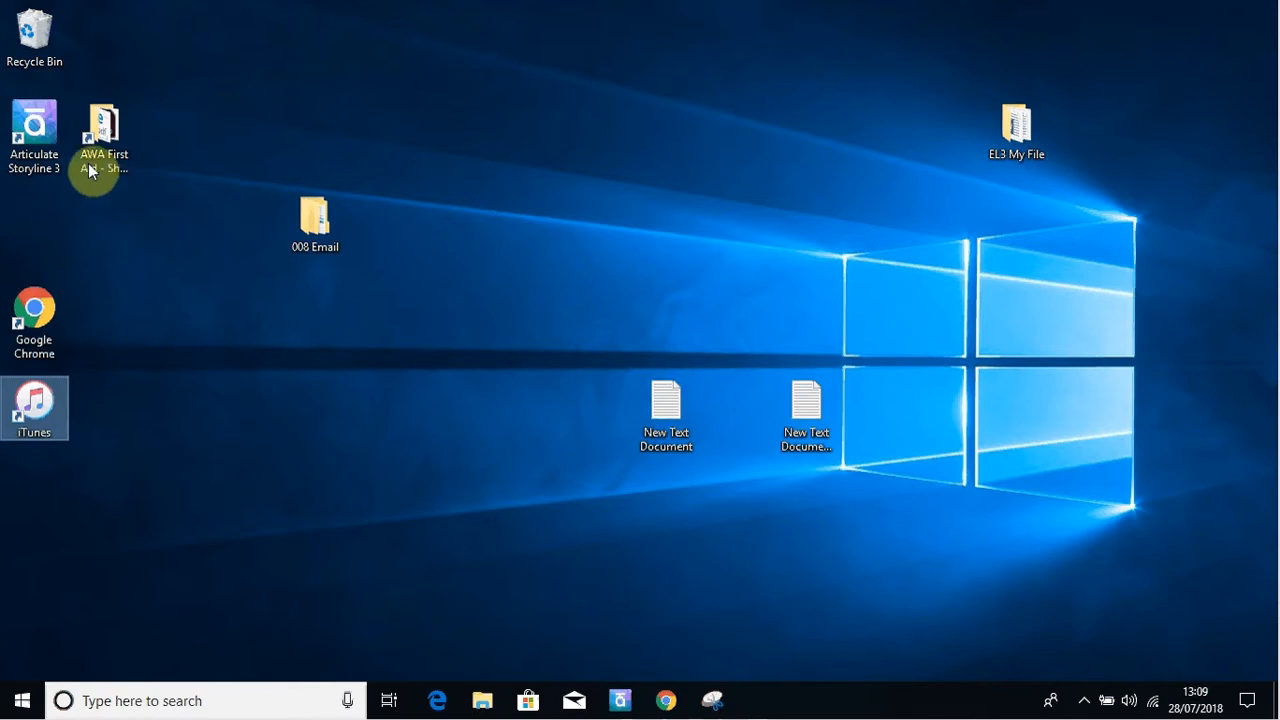
Highlight the Articulate Storyline 3 shortcut, and open the properties of the Google Chrome desktop shortcut
left_click(38, 140)
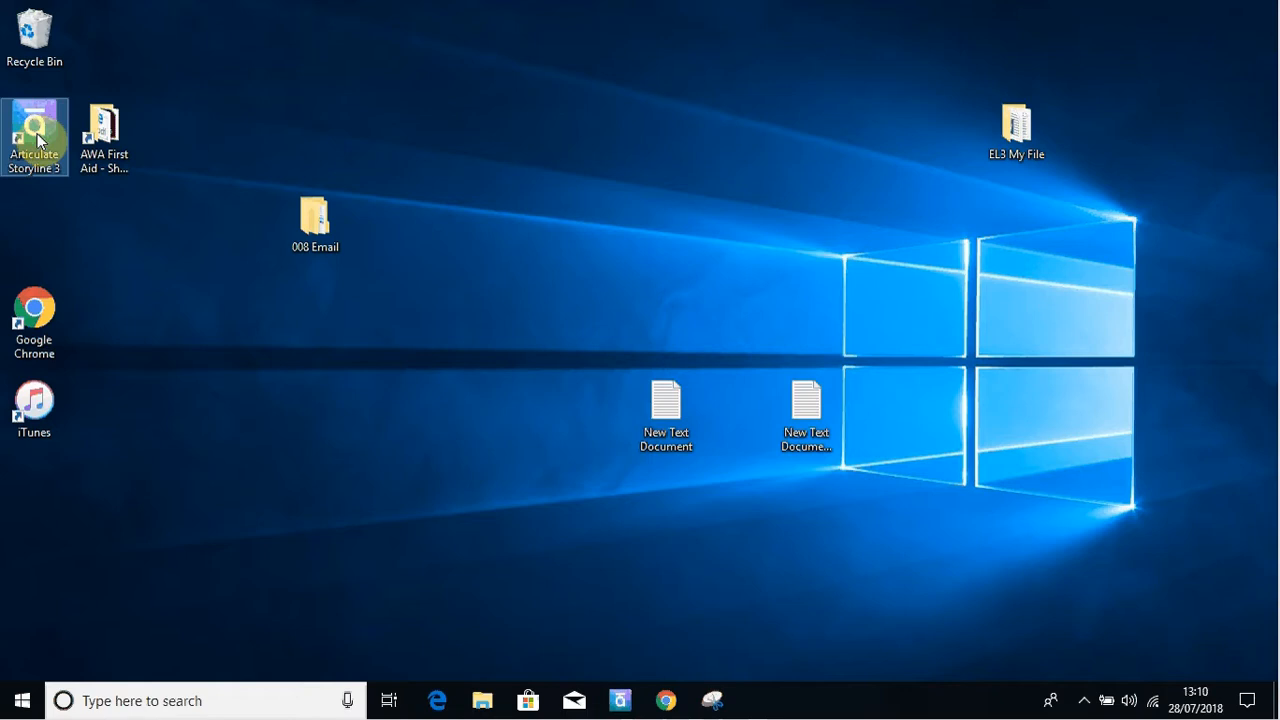
left_click(46, 320)
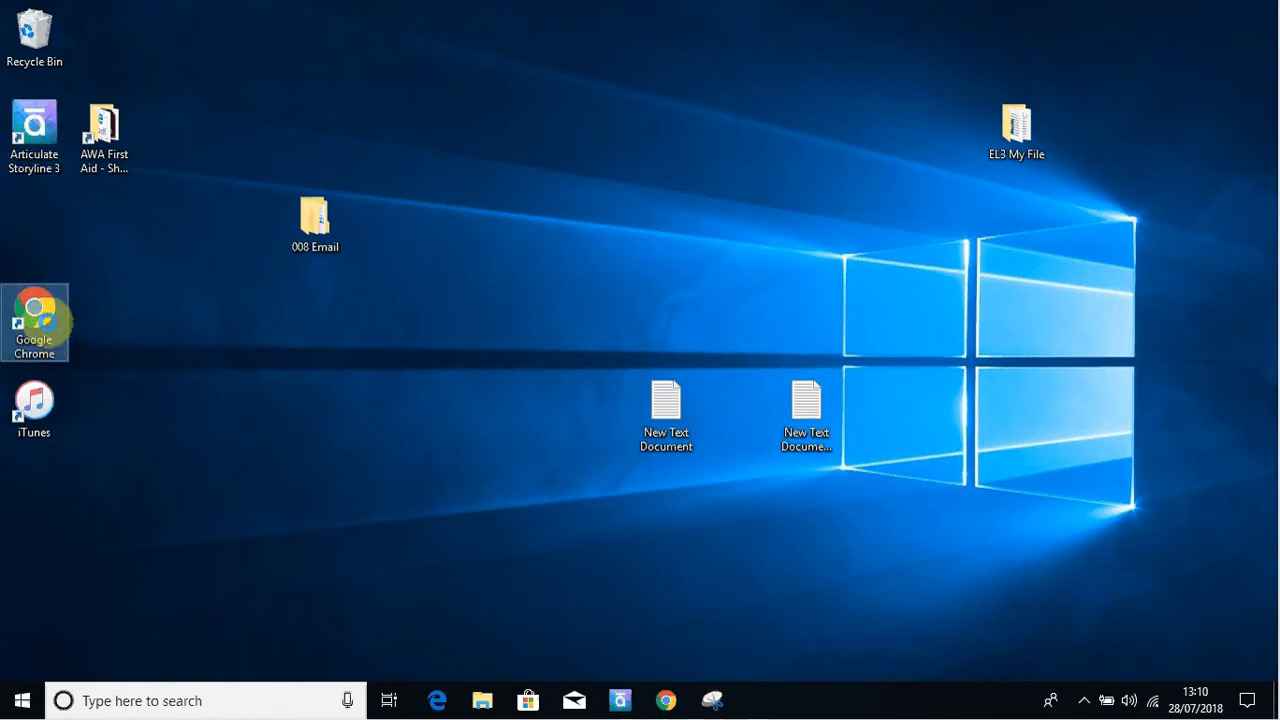
right_click(47, 320)
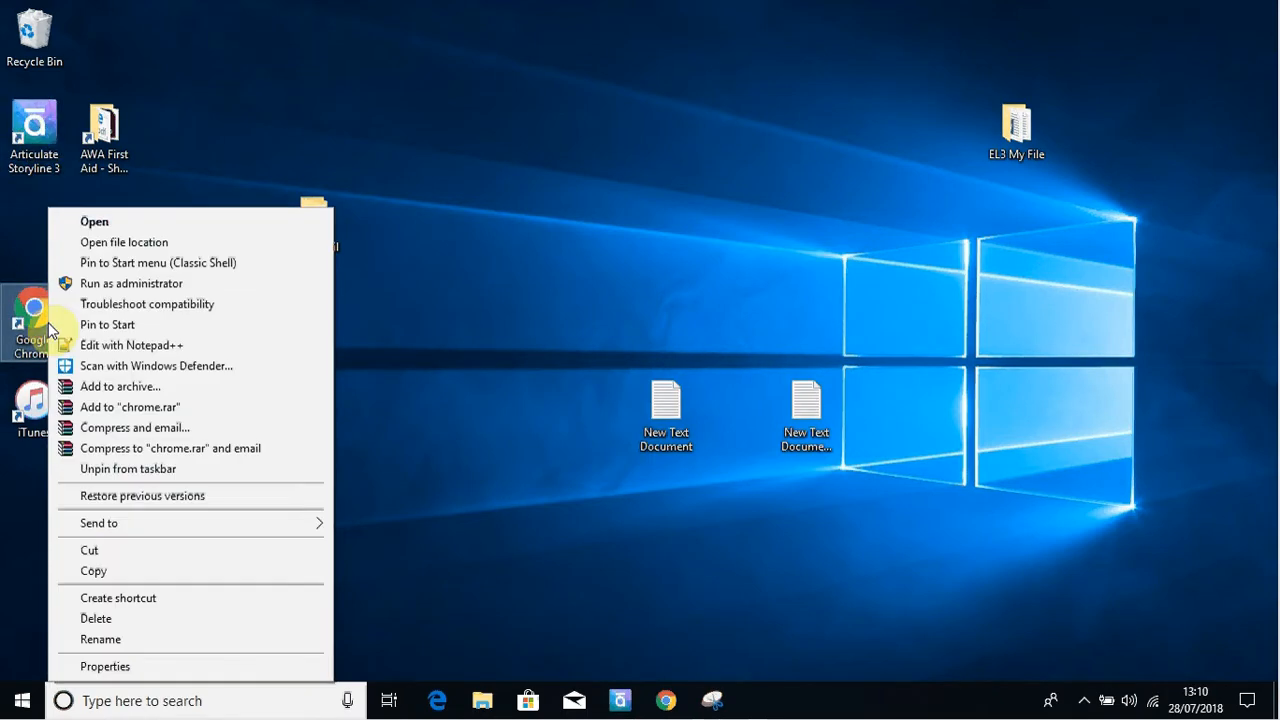
left_click(143, 668)
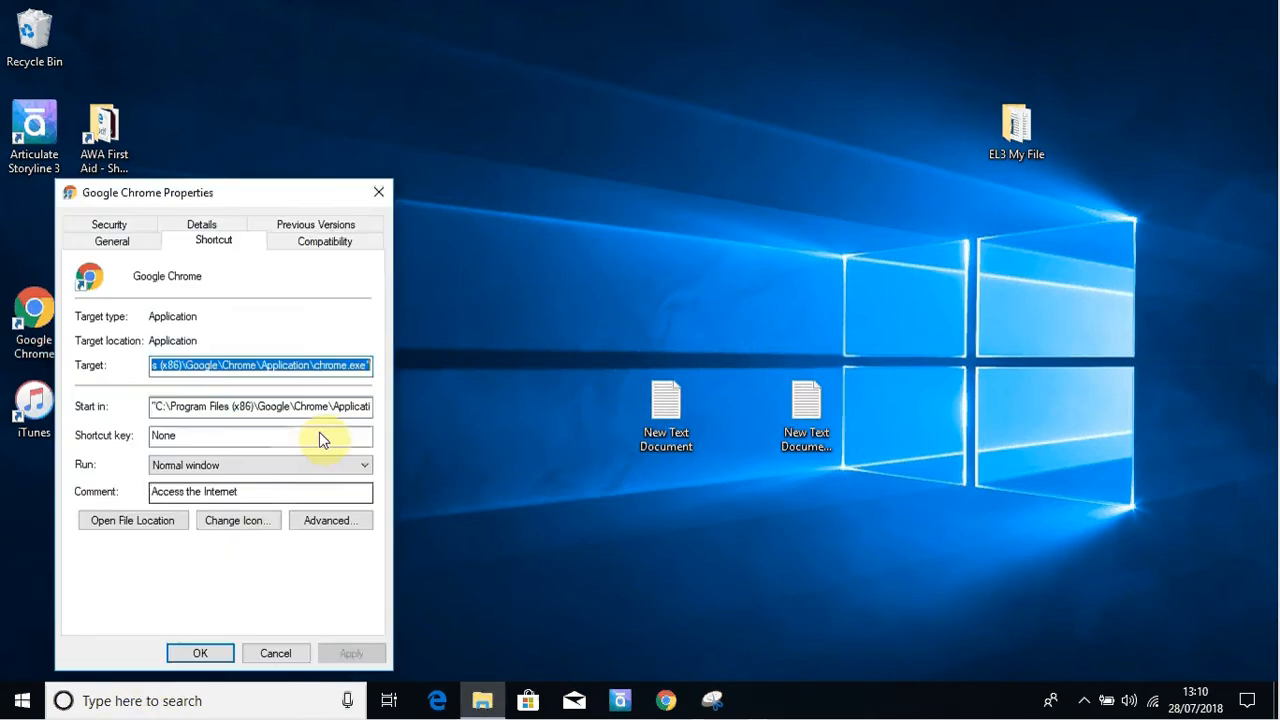
Read through the full Target path of the Google Chrome shortcut, from the C: drive to chrome.exe
left_click(343, 367)
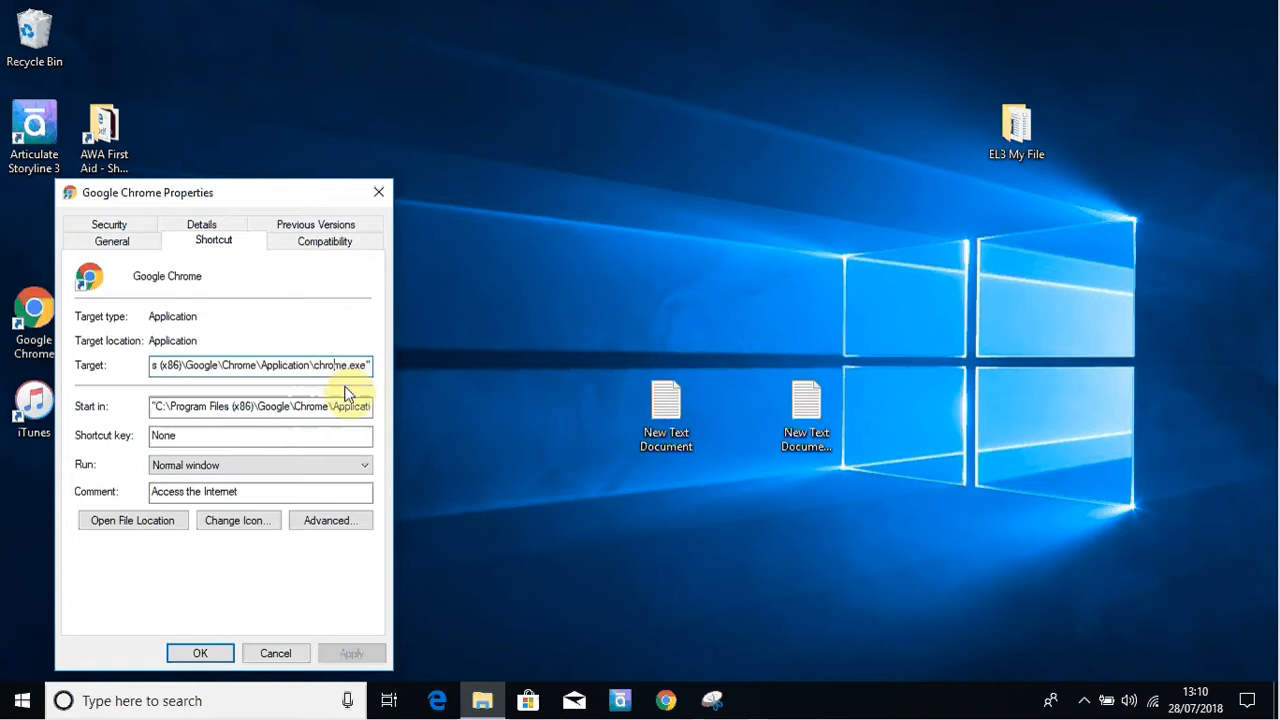
key("Left")
key("Left")
key("Left")
key("Left")
key("Left")
key("Left")
key("Left")
key("Left")
key("Left")
key("Left")
key("Left")
key("Left")
key("Left")
key("Left")
key("Left")
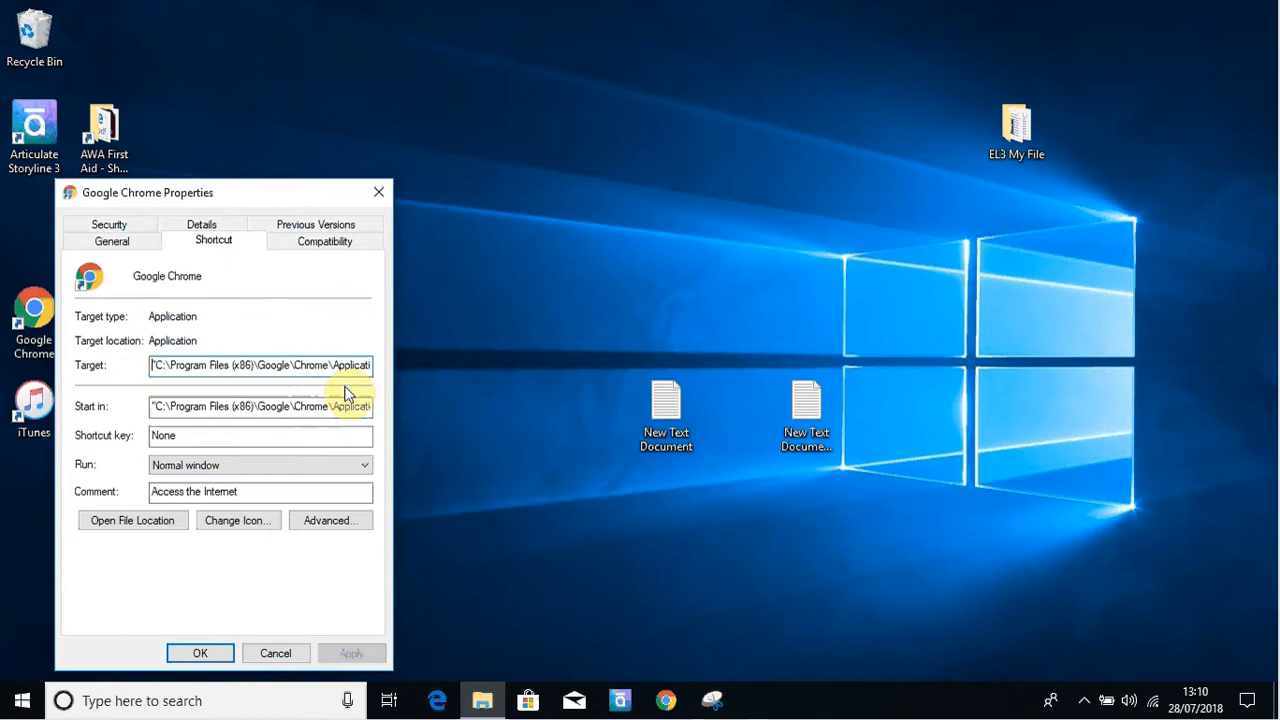
key("Right")
key("Right")
key("Right")
key("Right")
key("Right")
key("Right")
key("Right")
key("Right")
key("Right")
key("Right")
key("Right")
key("Right")
key("Right")
key("Right")
key("Right")
key("Right")
key("Left")
key("Left")
key("Left")
key("Left")
key("Left")
key("Left")
key("Left")
key("Left")
key("Left")
key("Right")
key("Right")
key("Right")
key("Right")
key("Right")
key("Right")
key("Right")
key("Right")
key("Right")
key("Right")
key("Right")
key("Right")
key("Right")
key("Right")
key("Right")
key("Right")
key("Right")
key("Right")
key("Right")
key("Right")
key("Right")
key("Right")
key("Right")
key("Right")
key("Right")
key("Right")
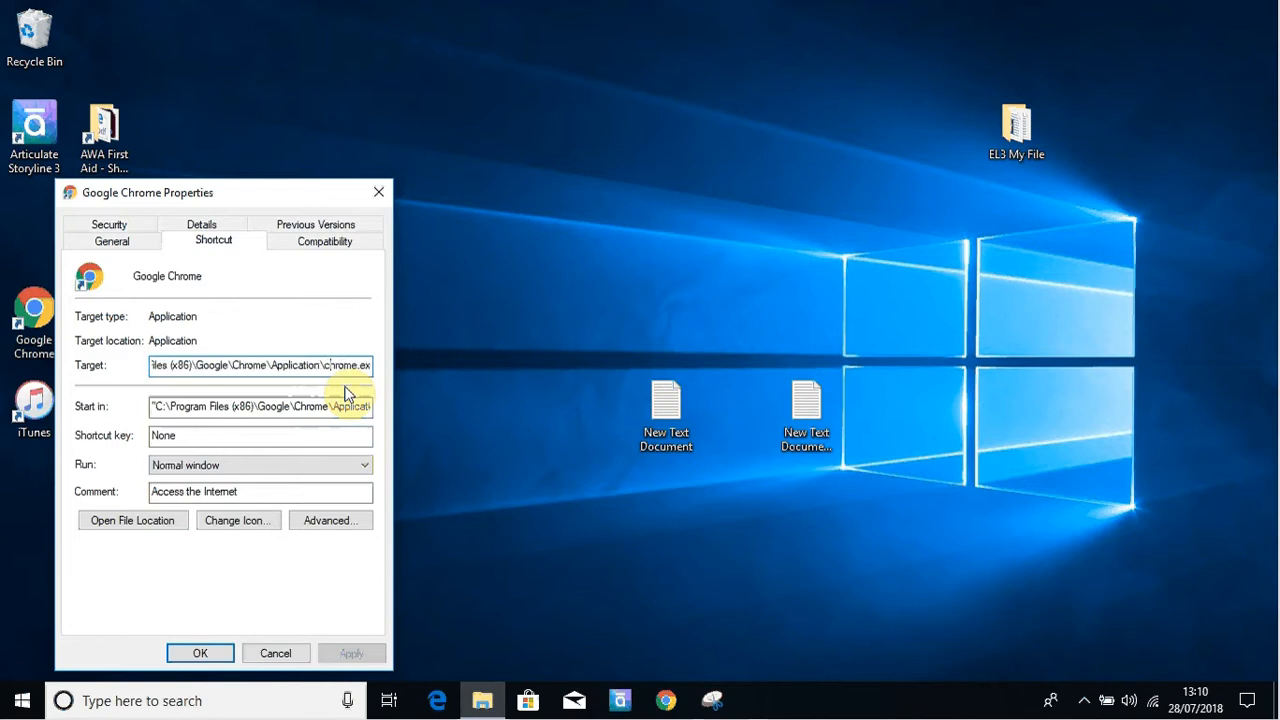
key("End")
key("Left")
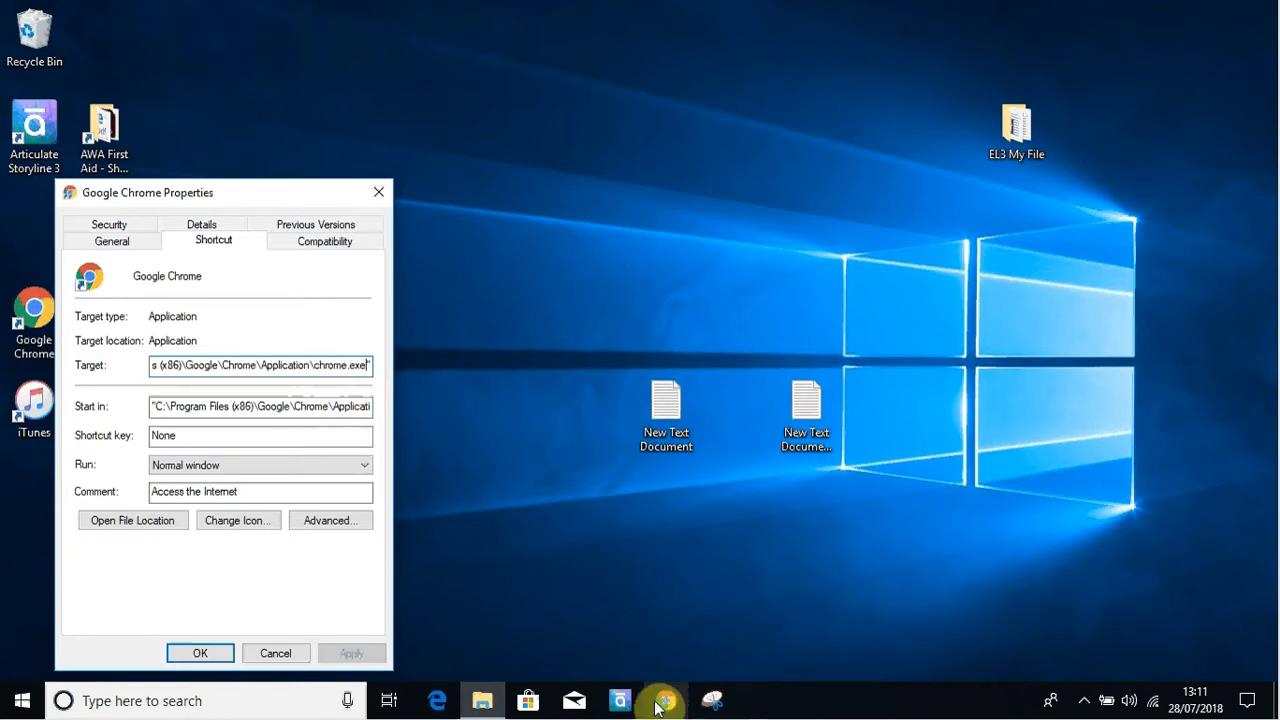
Move the Google Chrome properties window higher on the desktop, and close it without changing anything
left_click(482, 700)
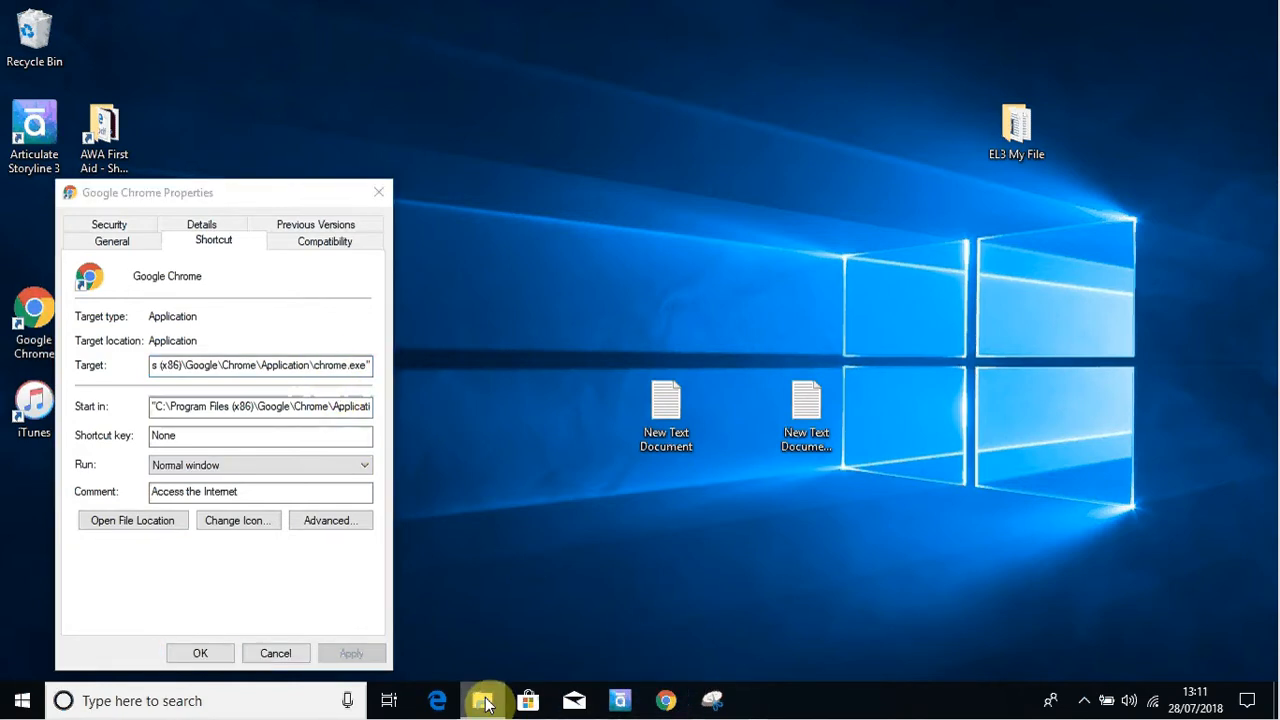
left_click(484, 700)
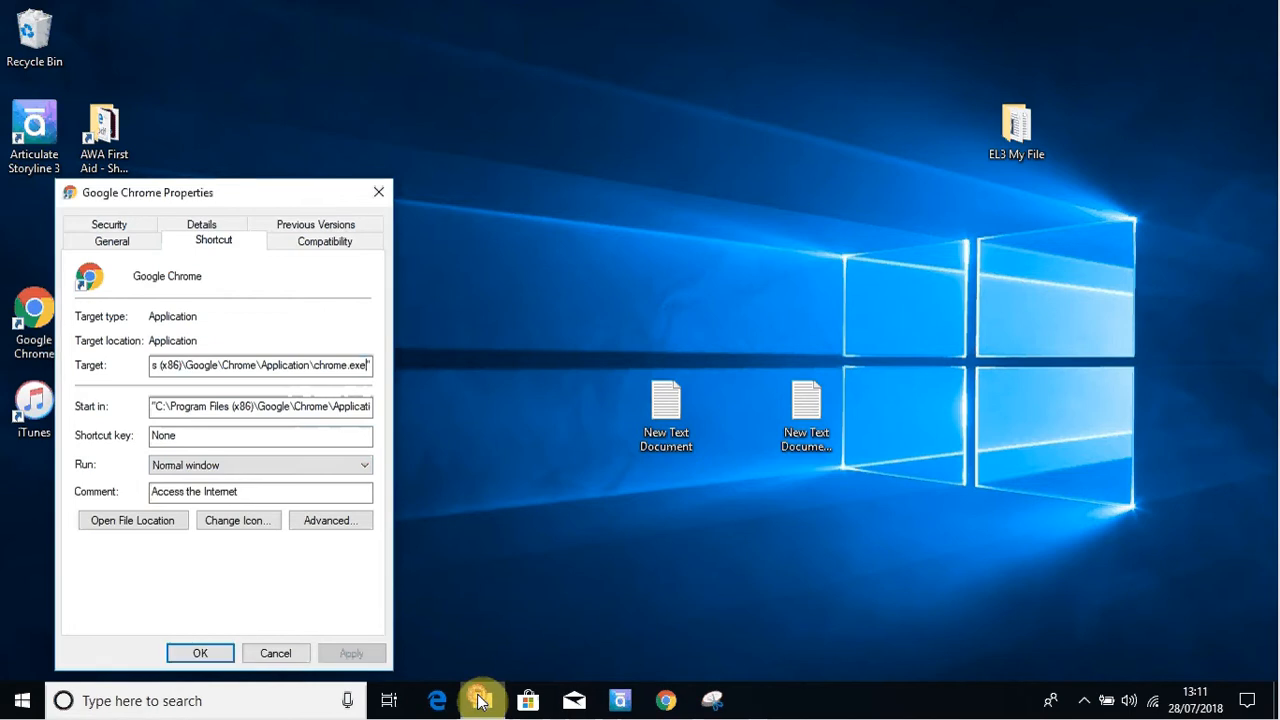
left_click_drag(350, 194, 411, 92)
left_click(486, 698)
left_click(489, 703)
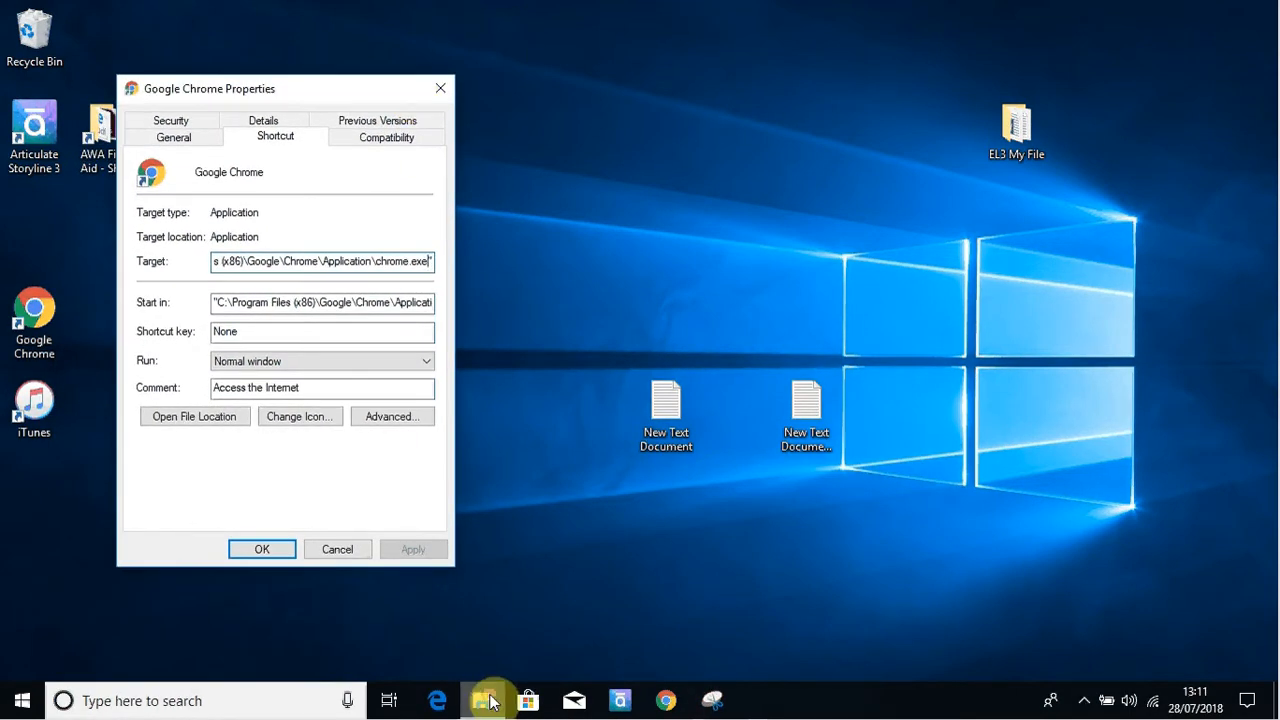
left_click(440, 88)
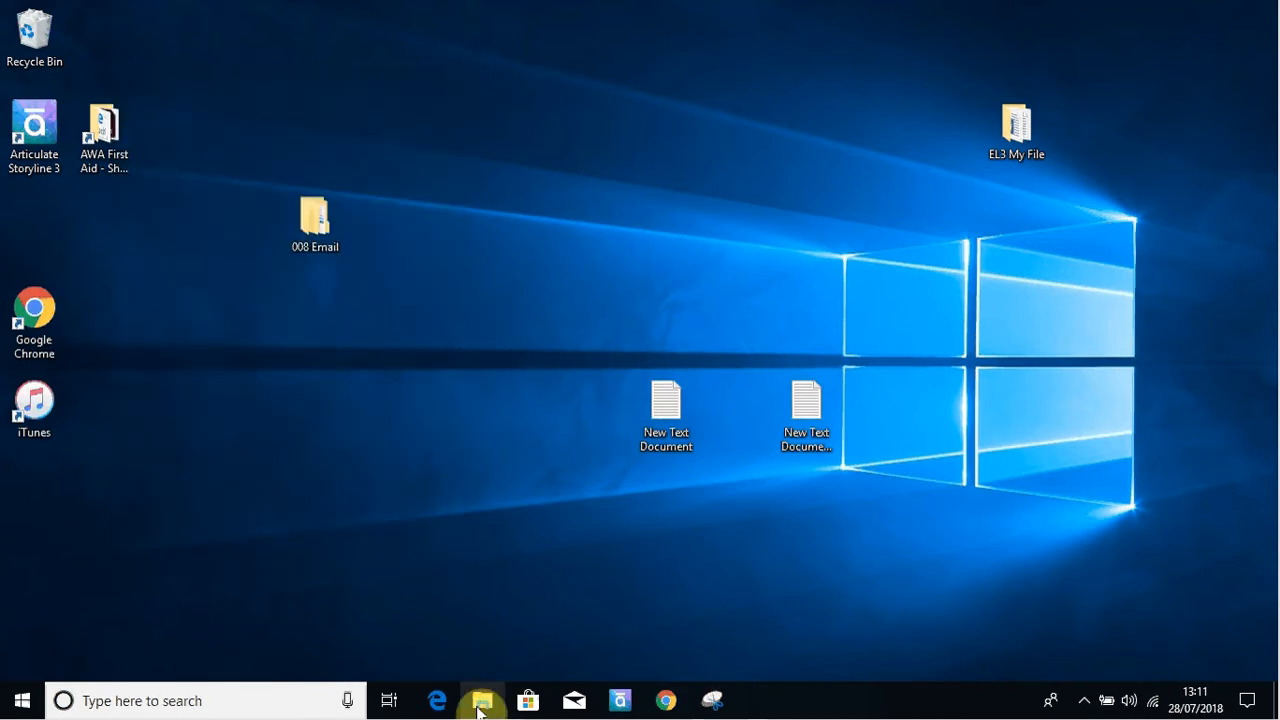
Open File Explorer and browse through This PC and the Windows (C:) drive to the Program Files (x86) folder
left_click(483, 701)
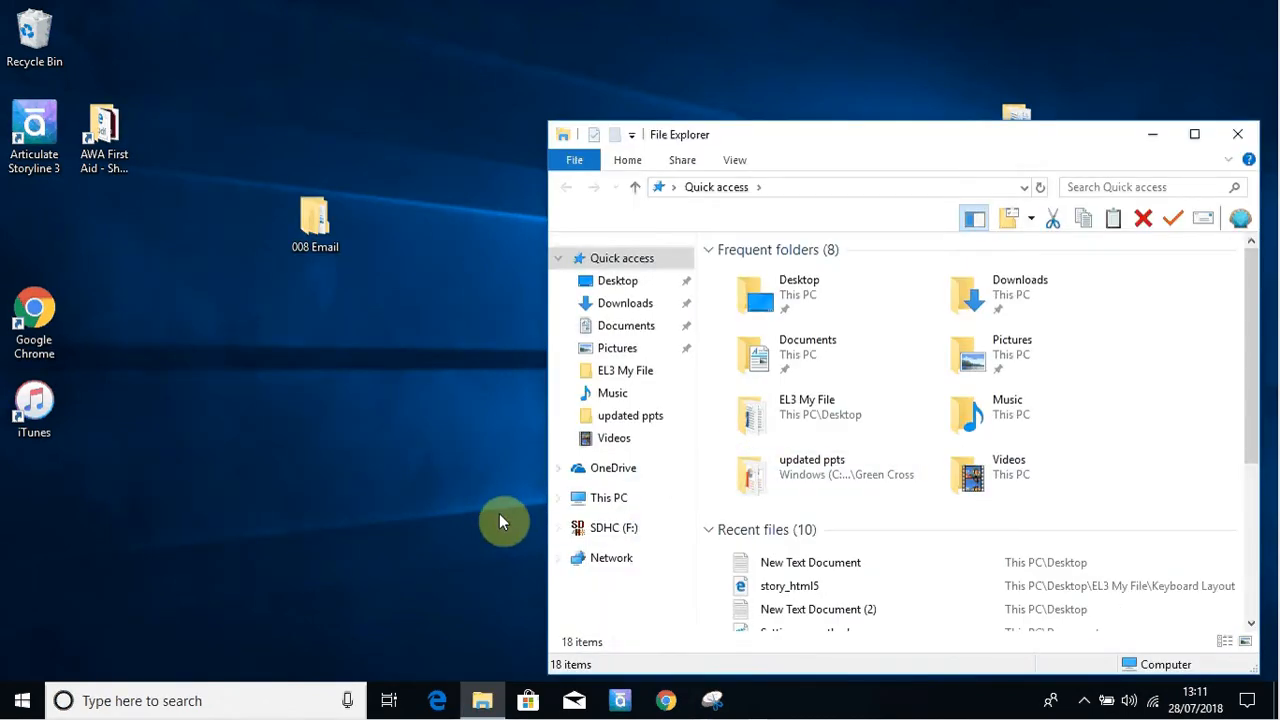
left_click(616, 503)
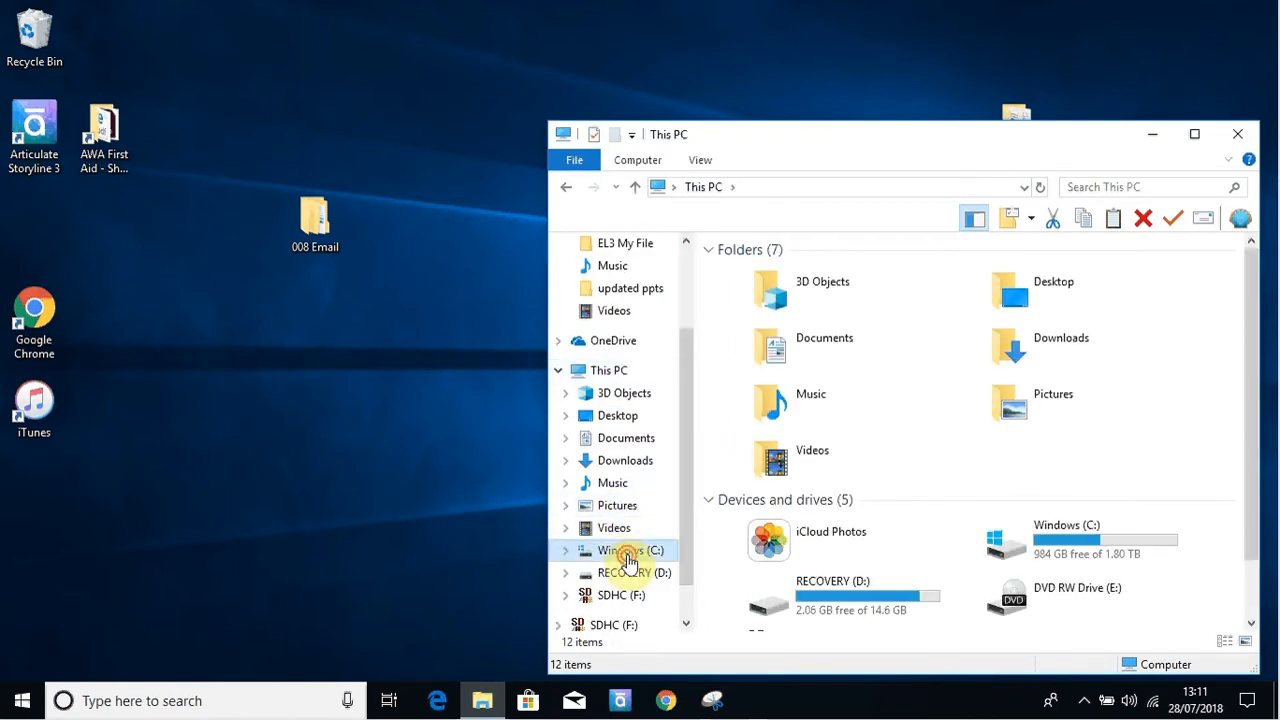
left_click(628, 553)
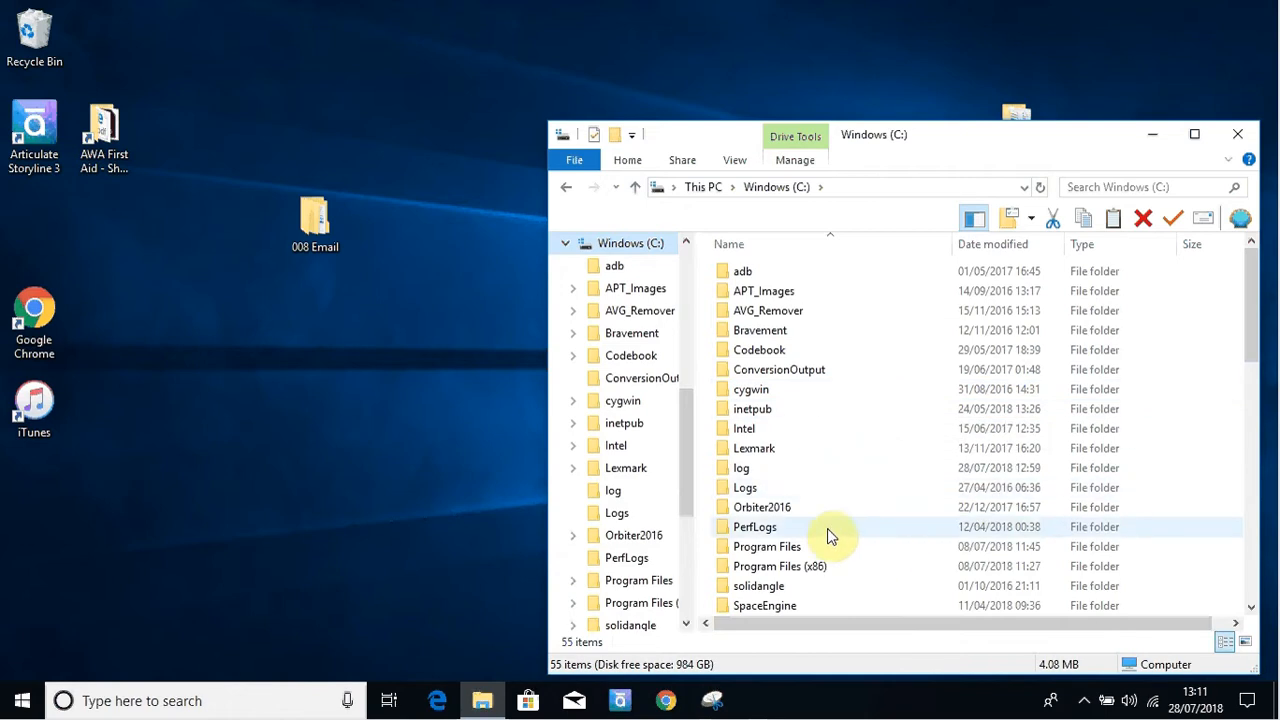
double_click(814, 566)
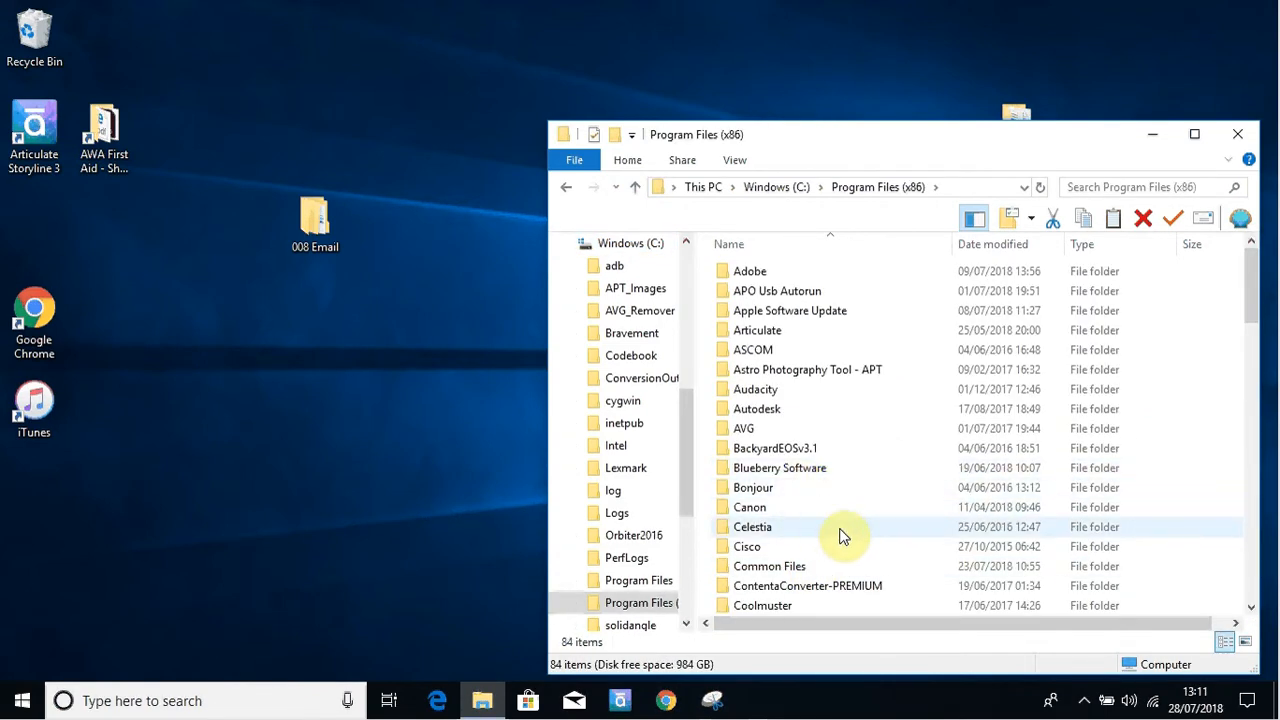
Find the Google folder in Program Files (x86), go into Chrome and Application, and select the chrome application file
left_click(1250, 607)
left_click(1250, 608)
left_click(1250, 608)
left_click(1250, 608)
left_click(1250, 608)
left_click(1250, 608)
left_click(1250, 608)
left_click(1250, 608)
left_click(1250, 608)
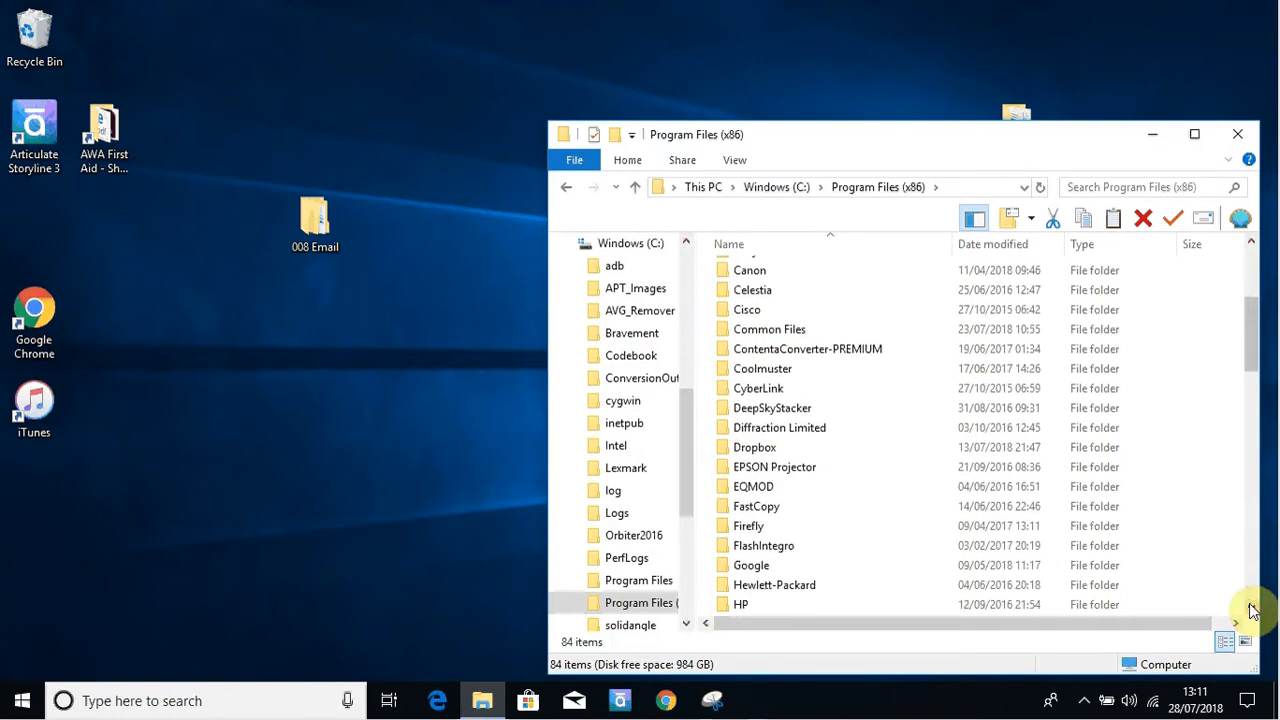
double_click(766, 566)
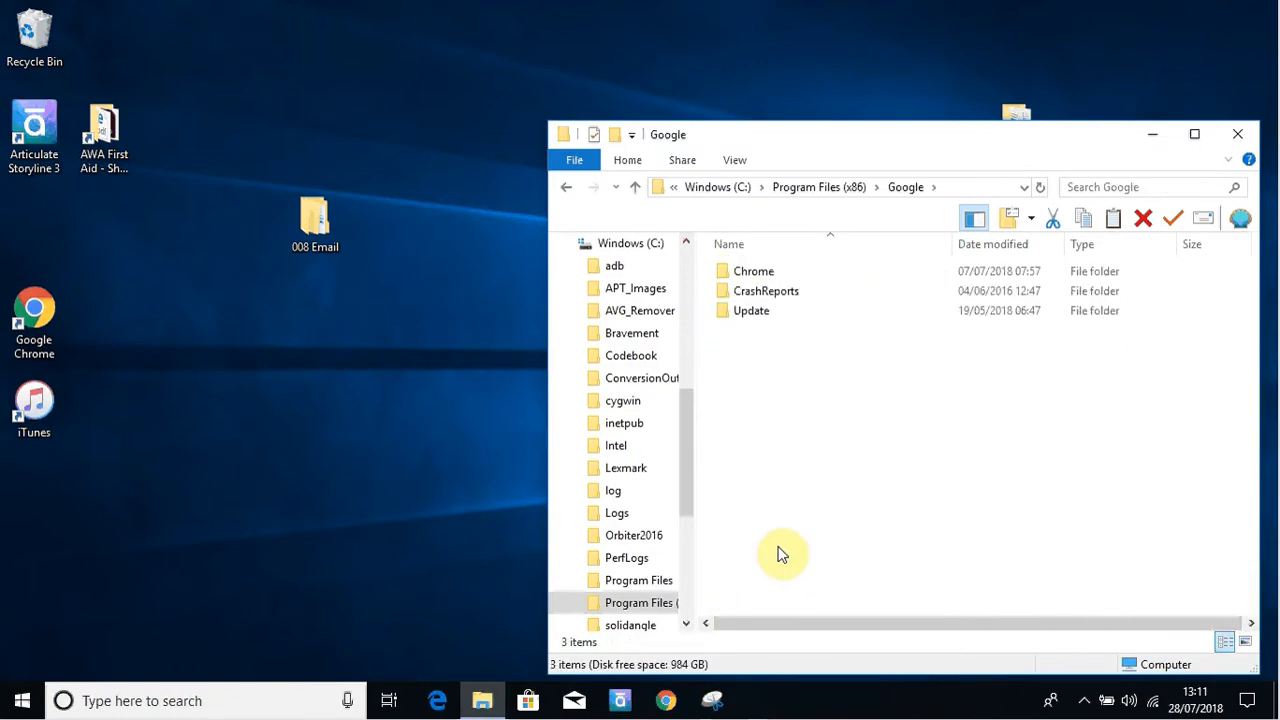
double_click(766, 271)
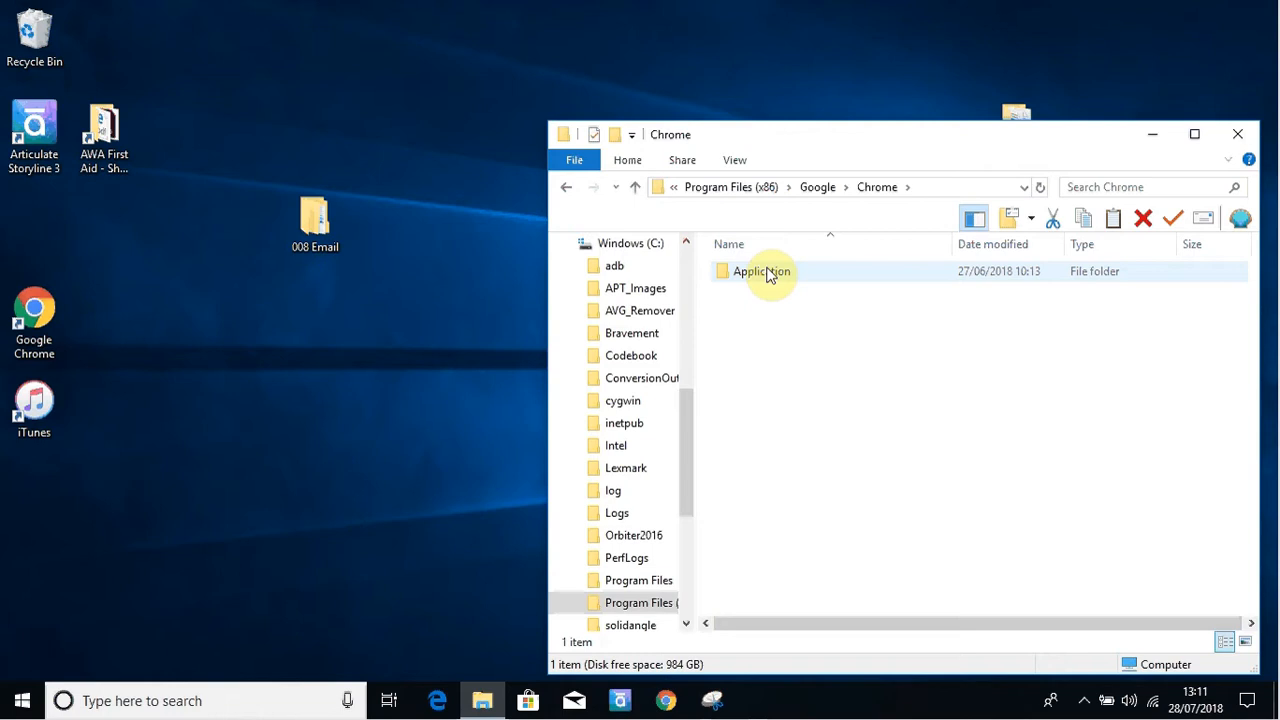
double_click(771, 274)
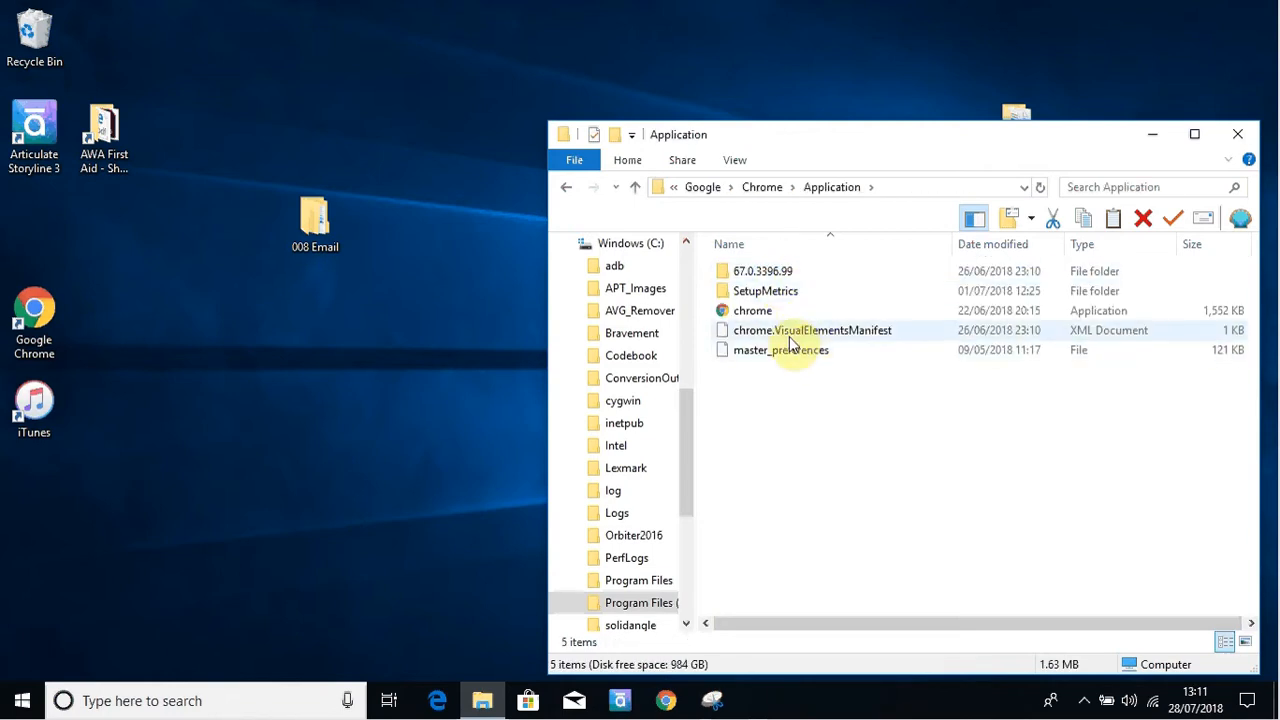
left_click(770, 312)
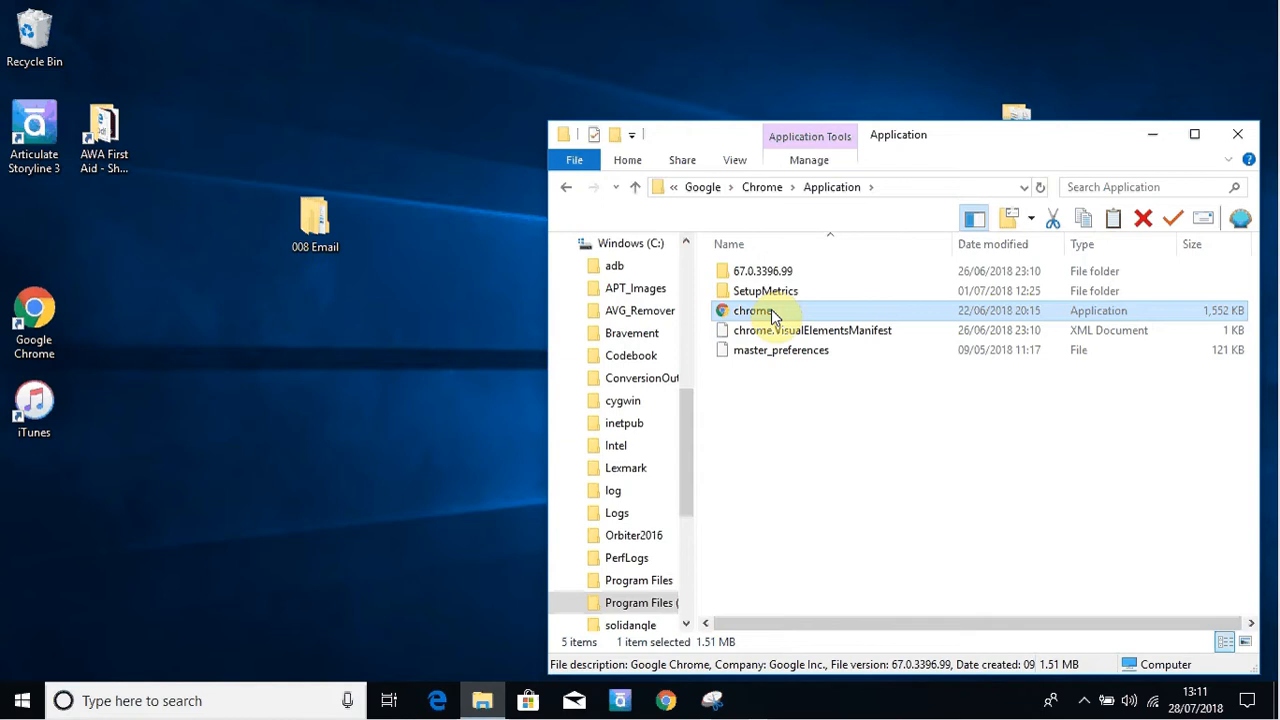
Delete the Google Chrome shortcut from the desktop
left_click(43, 315)
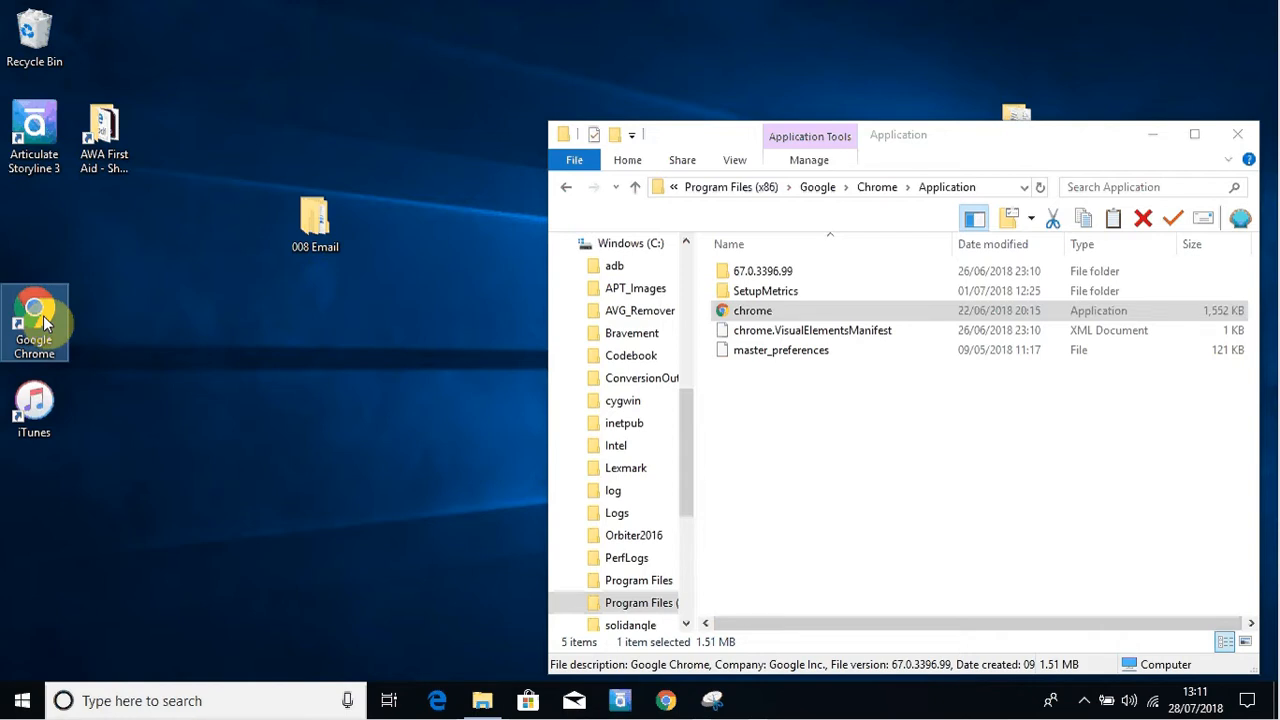
key("Delete")
Create a desktop shortcut to the chrome application file in the Application folder
left_click(745, 314)
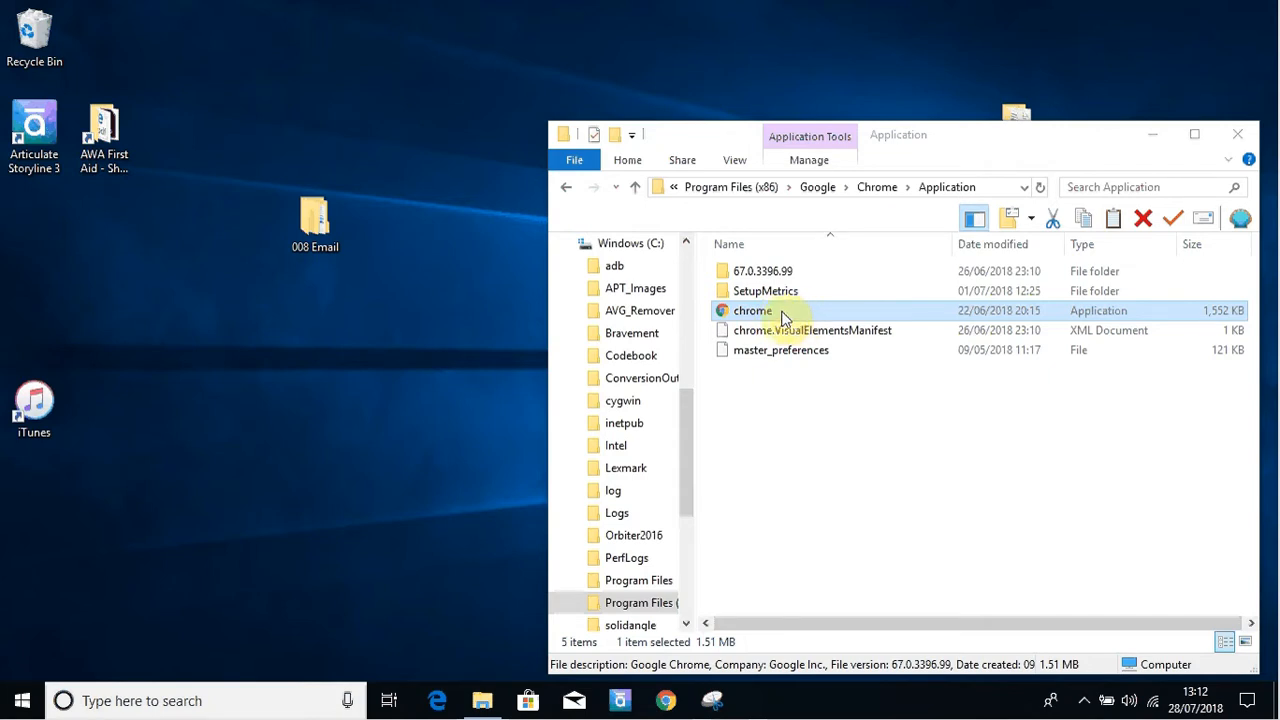
double_click(767, 313)
right_click(768, 312)
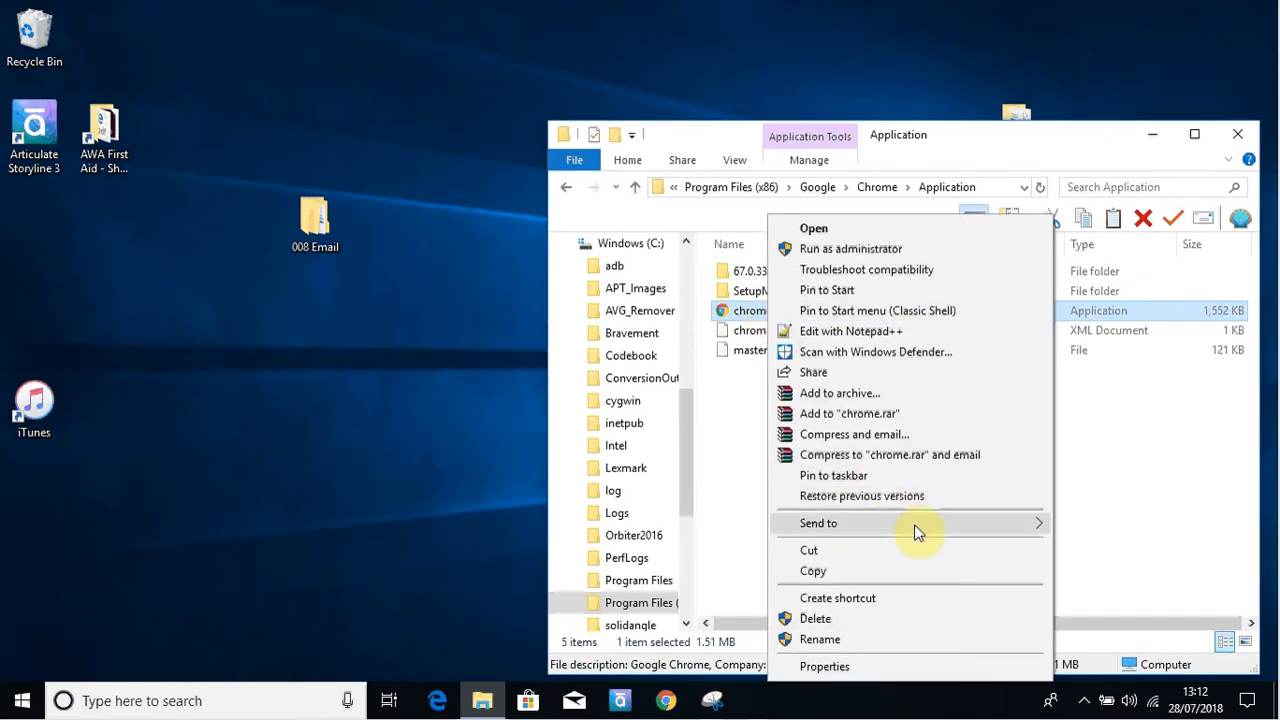
mouse_move(914, 524)
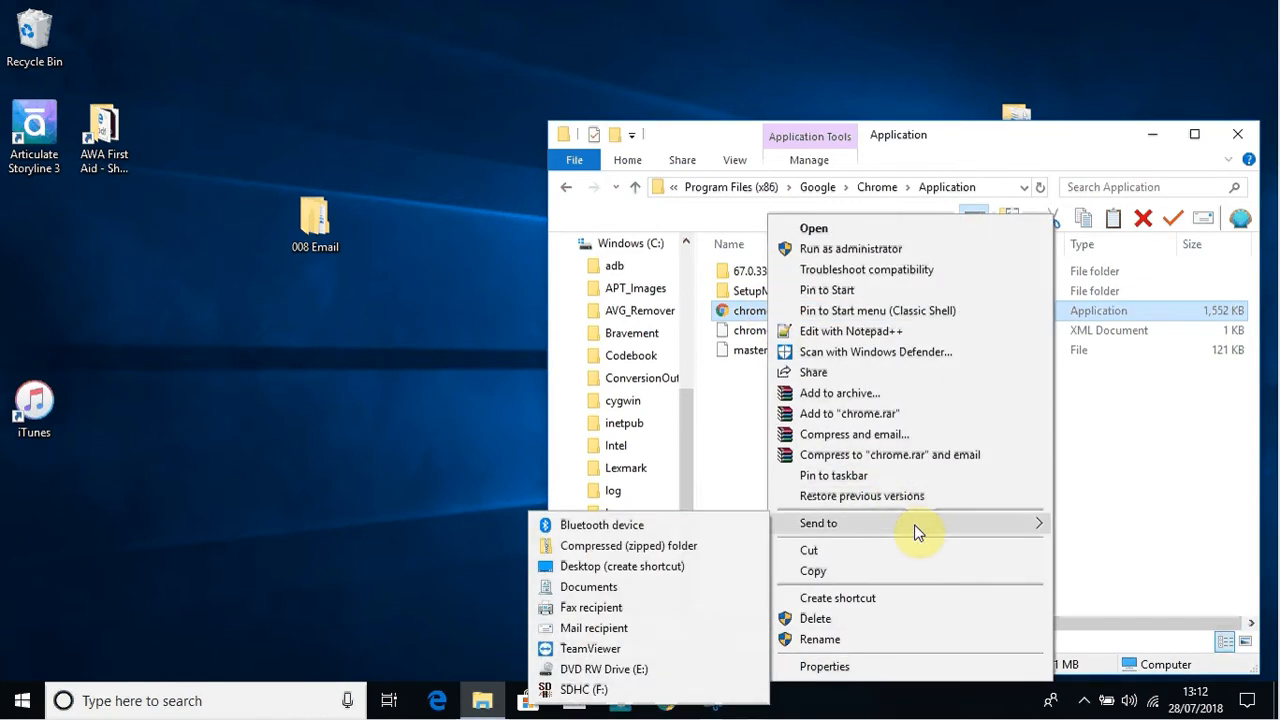
left_click(665, 566)
left_click(277, 345)
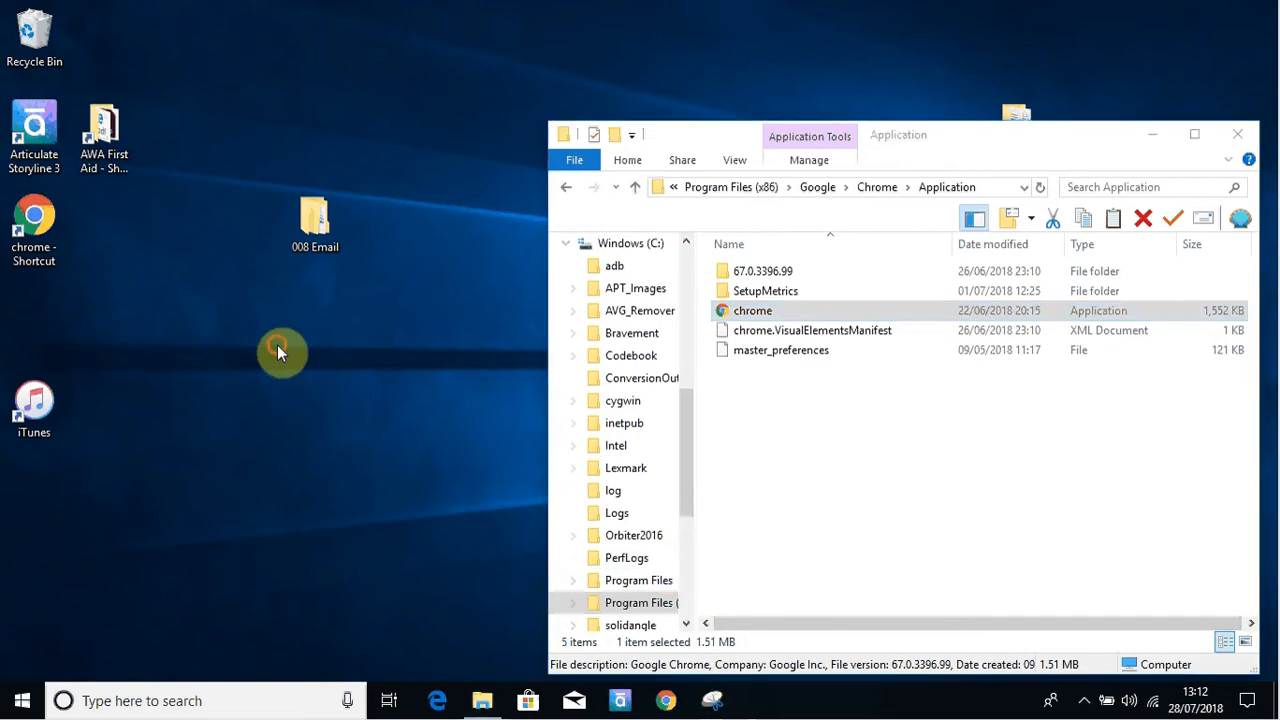
Launch Google Chrome from its new desktop shortcut
left_click(45, 227)
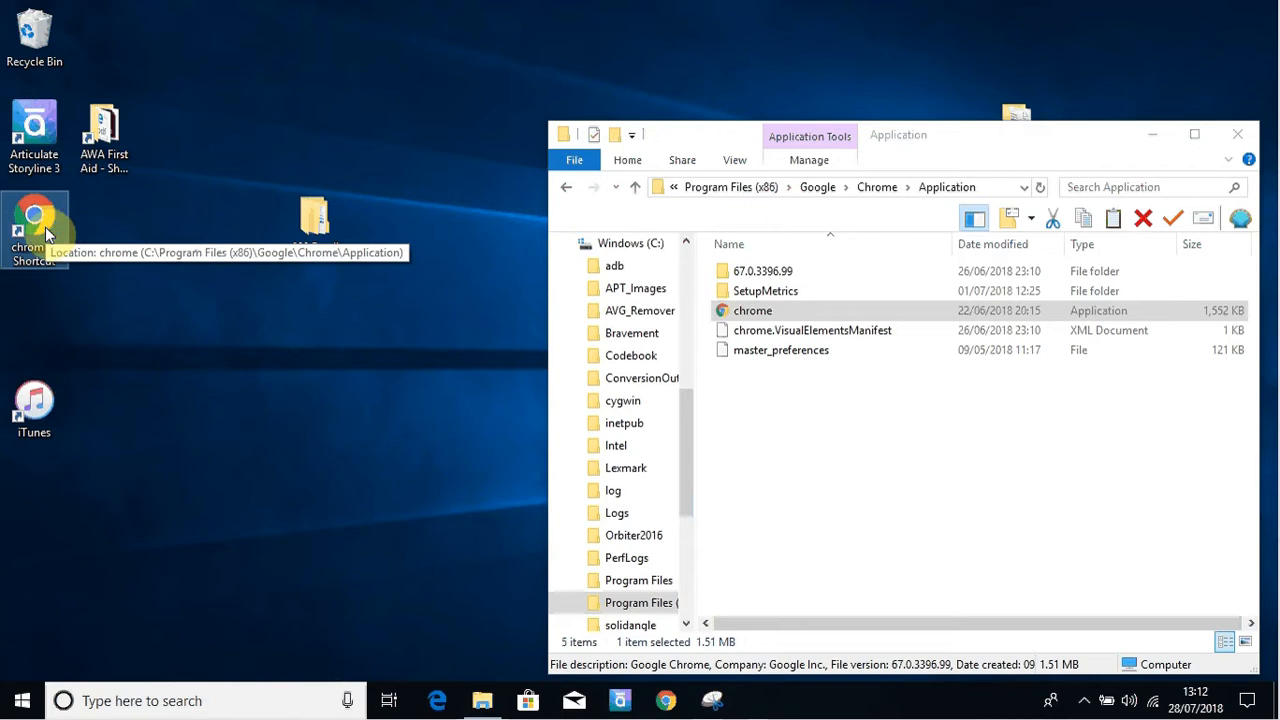
double_click(45, 227)
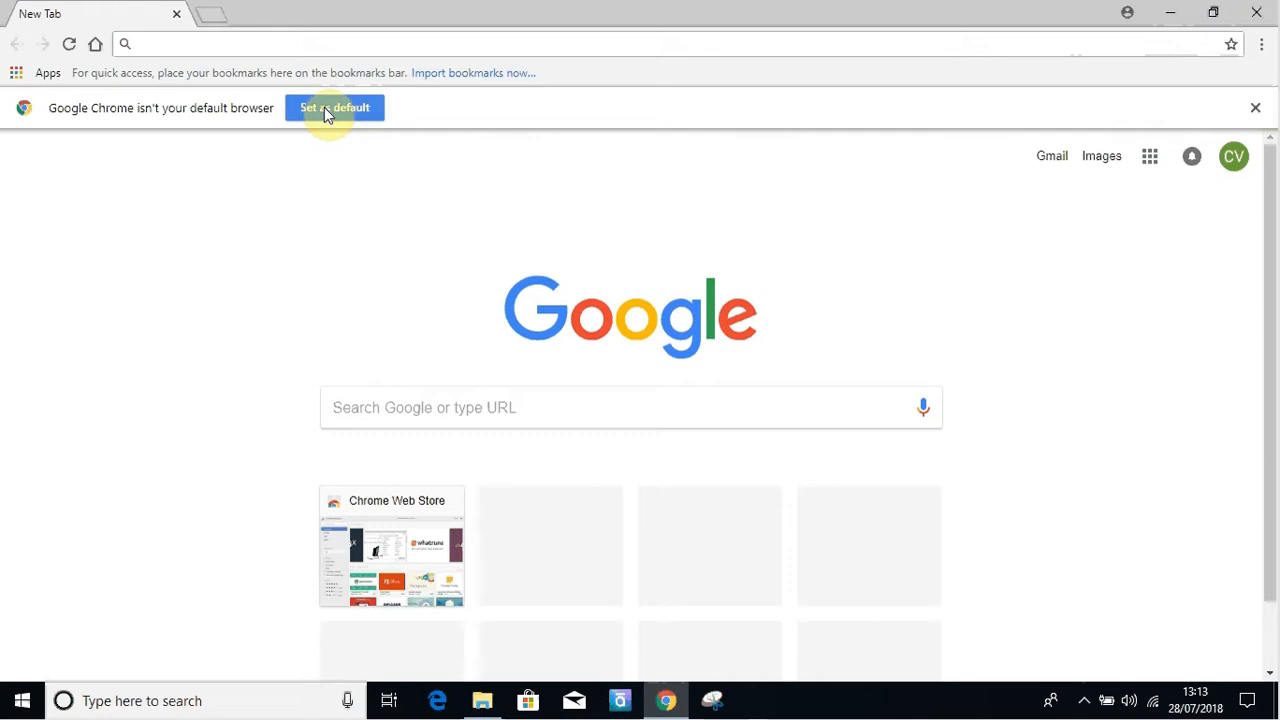
Try to set Google Chrome as the default browser, and close the Settings window
left_click(333, 110)
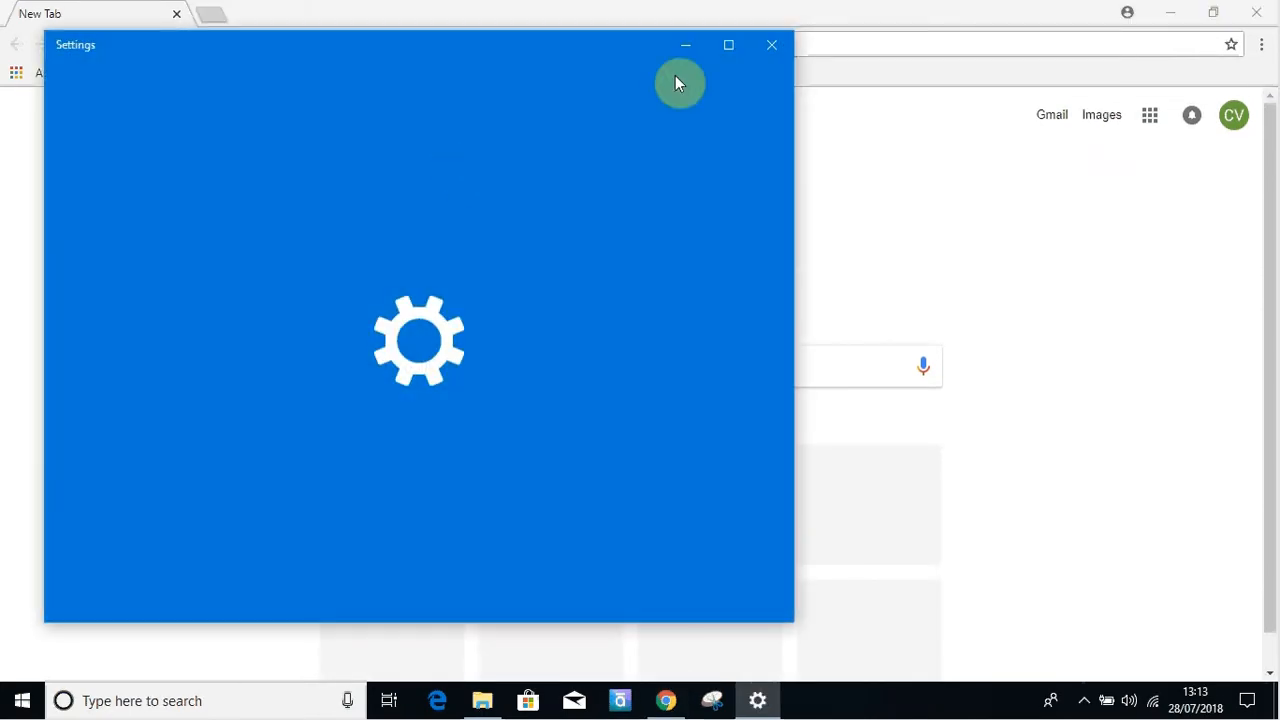
left_click(771, 47)
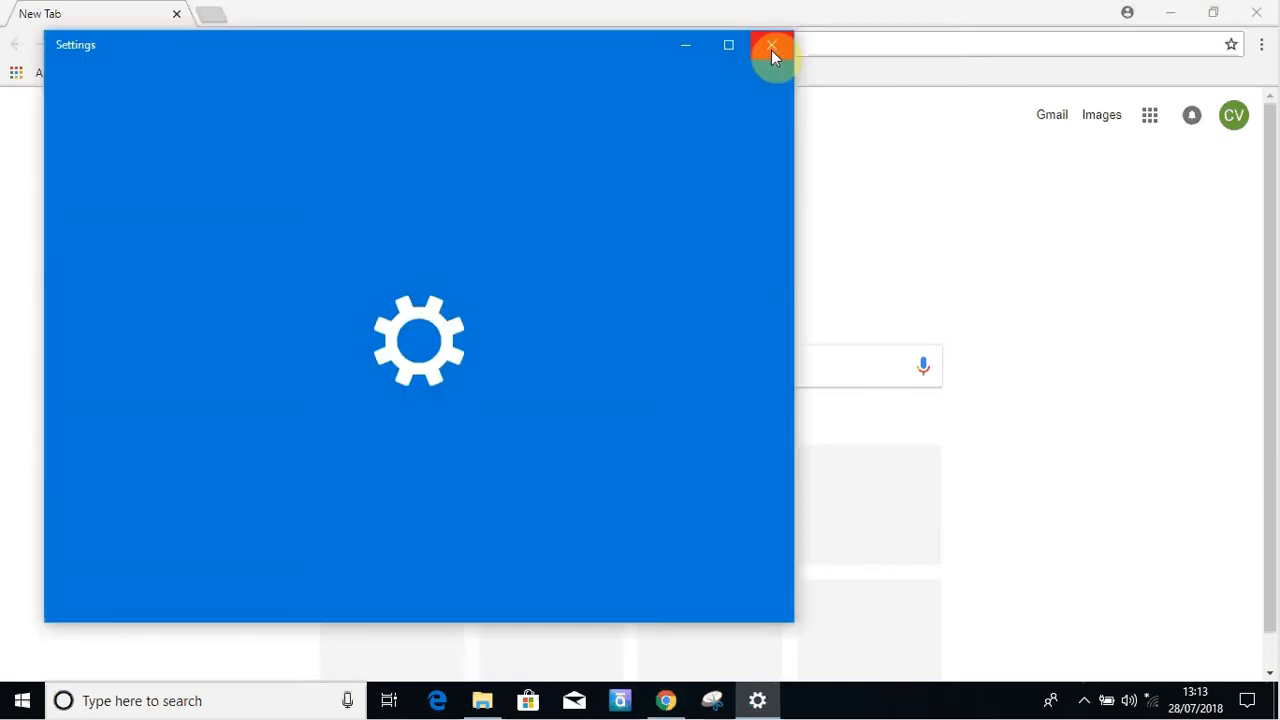
left_click(771, 47)
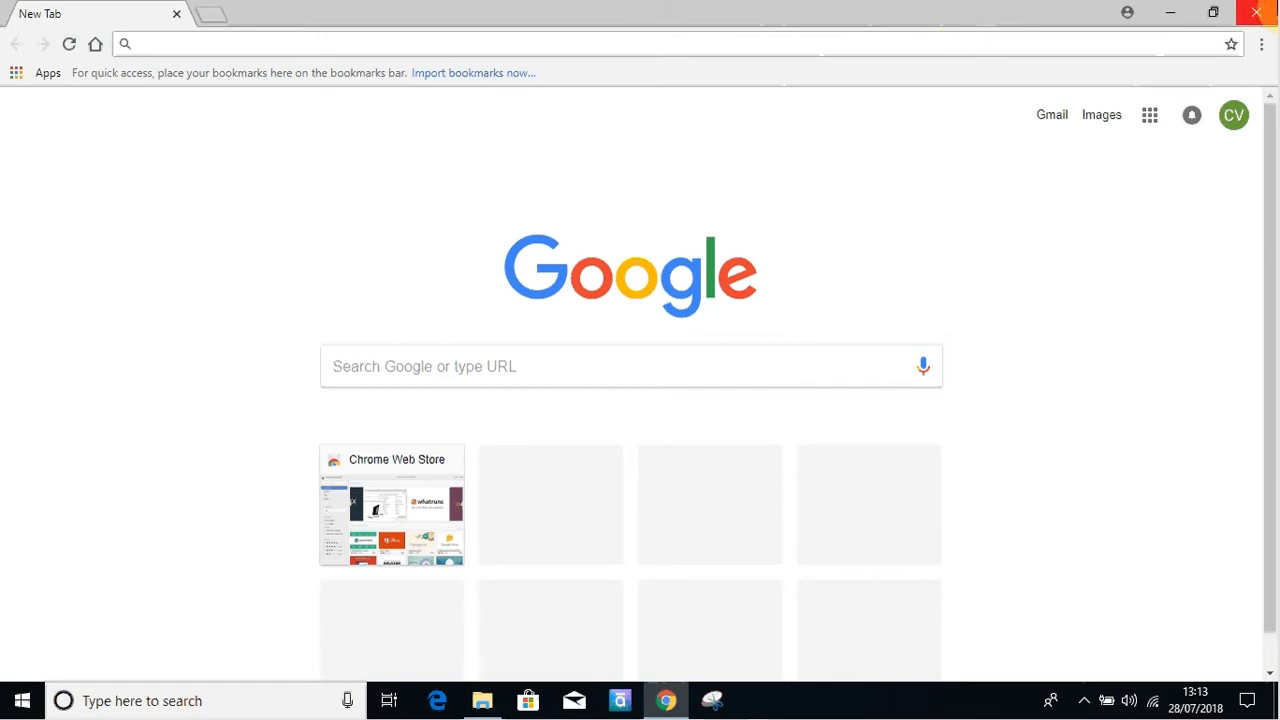
Close Google Chrome and the Application folder window to return to the clear desktop
left_click(1256, 12)
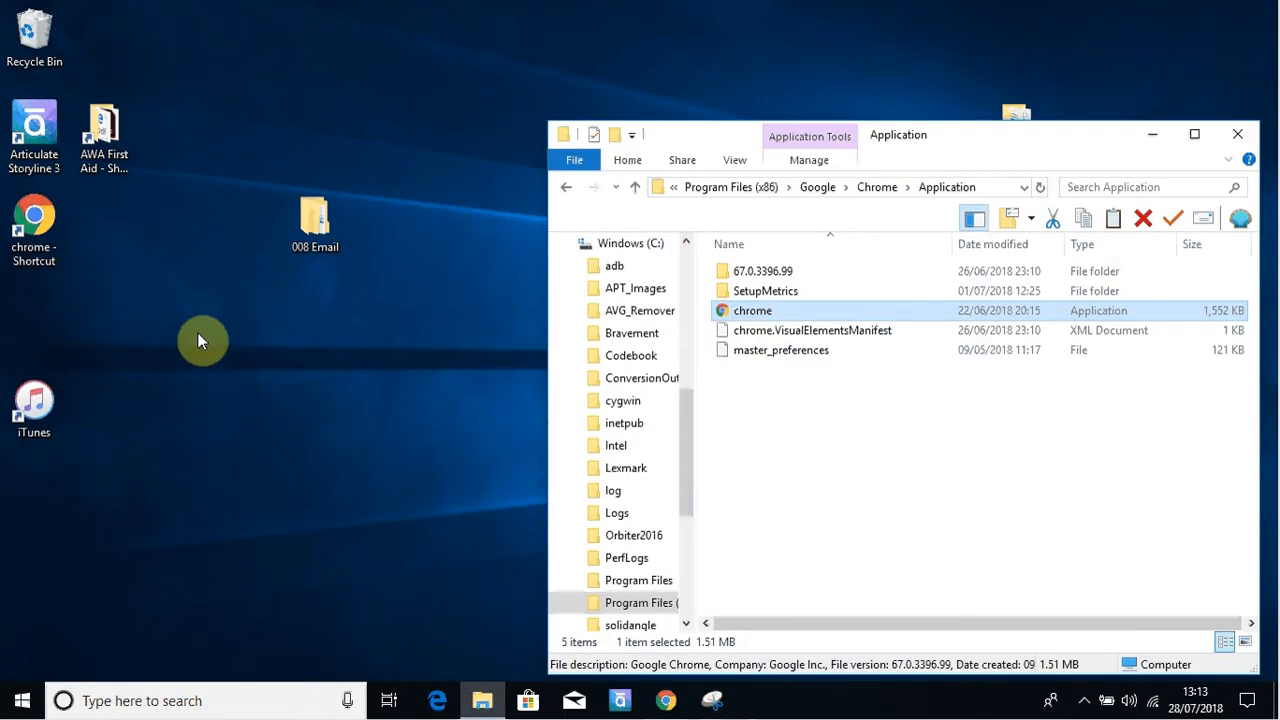
left_click_drag(714, 138, 620, 83)
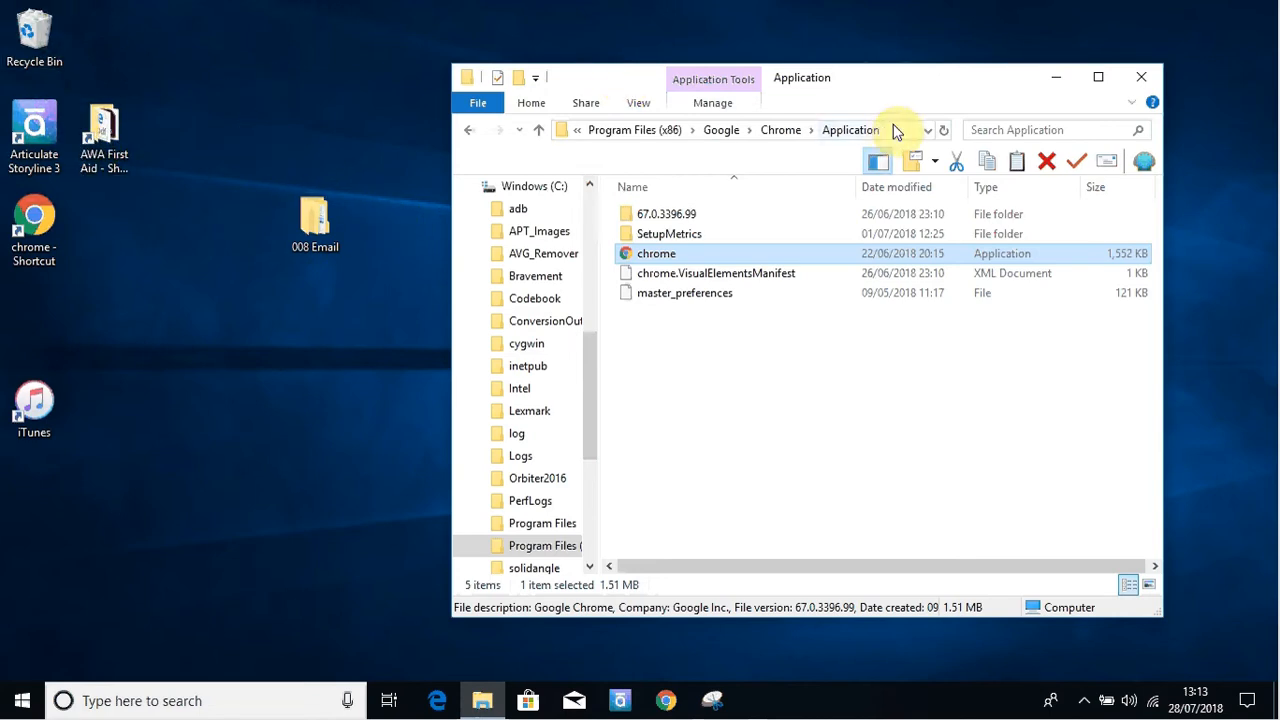
left_click(1148, 76)
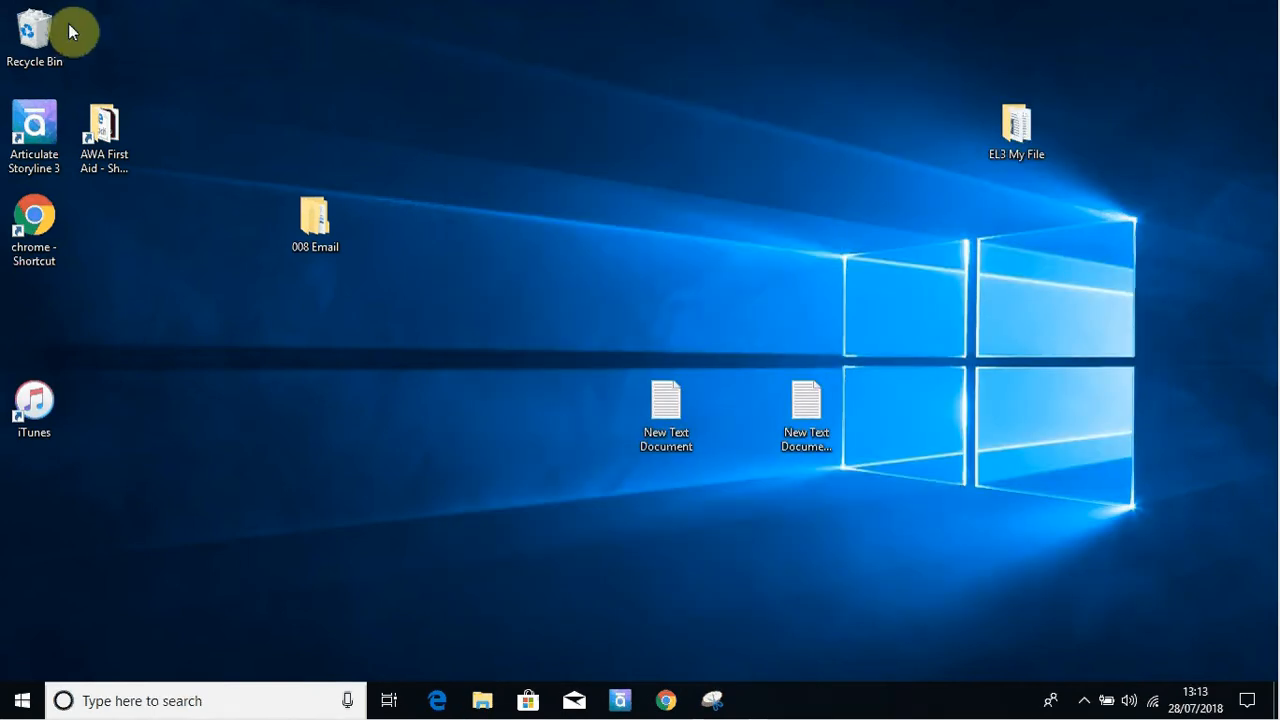
Open the Recycle Bin, widen its Name column to fit, and restore the first New Microsoft Word Document - Copy
double_click(46, 28)
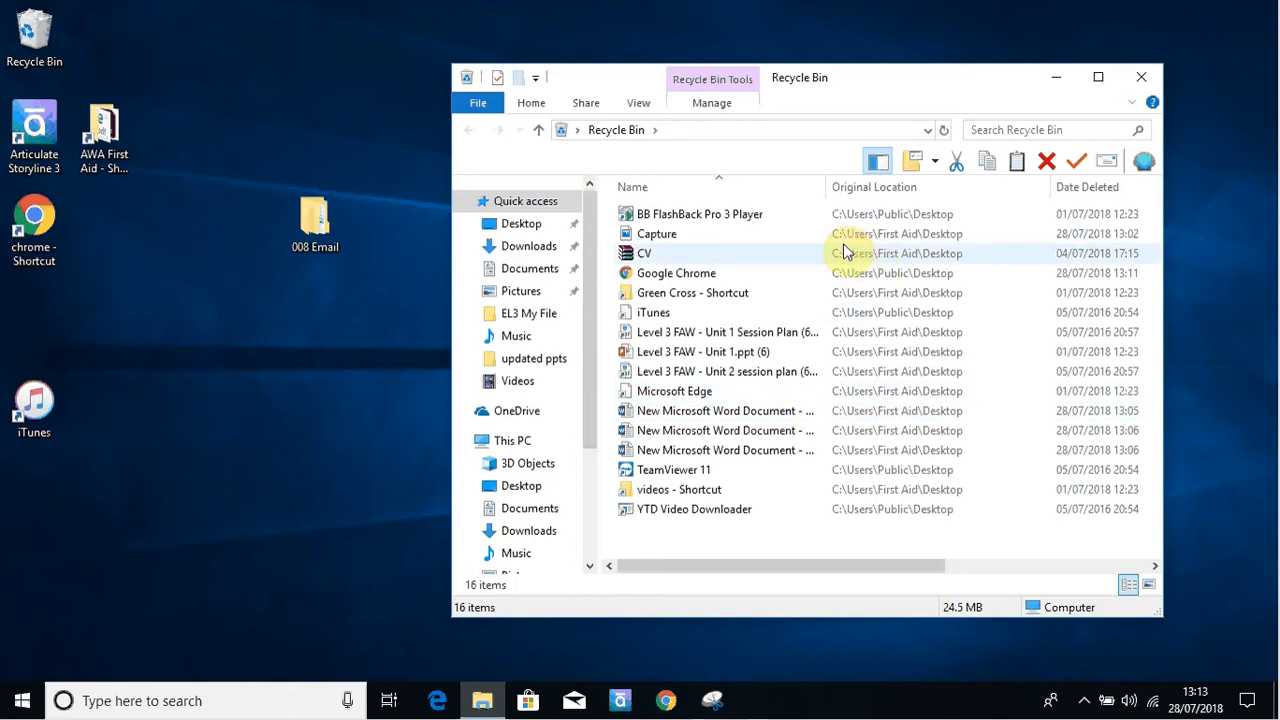
double_click(827, 190)
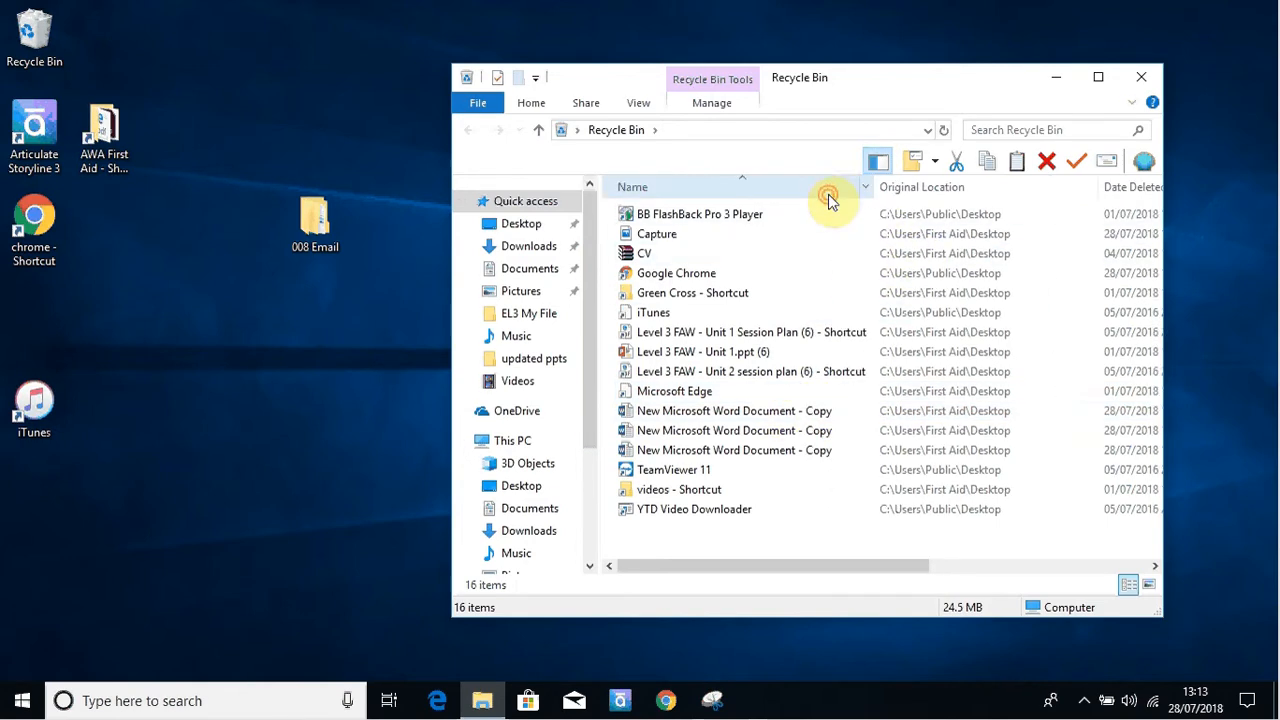
left_click(738, 416)
right_click(740, 418)
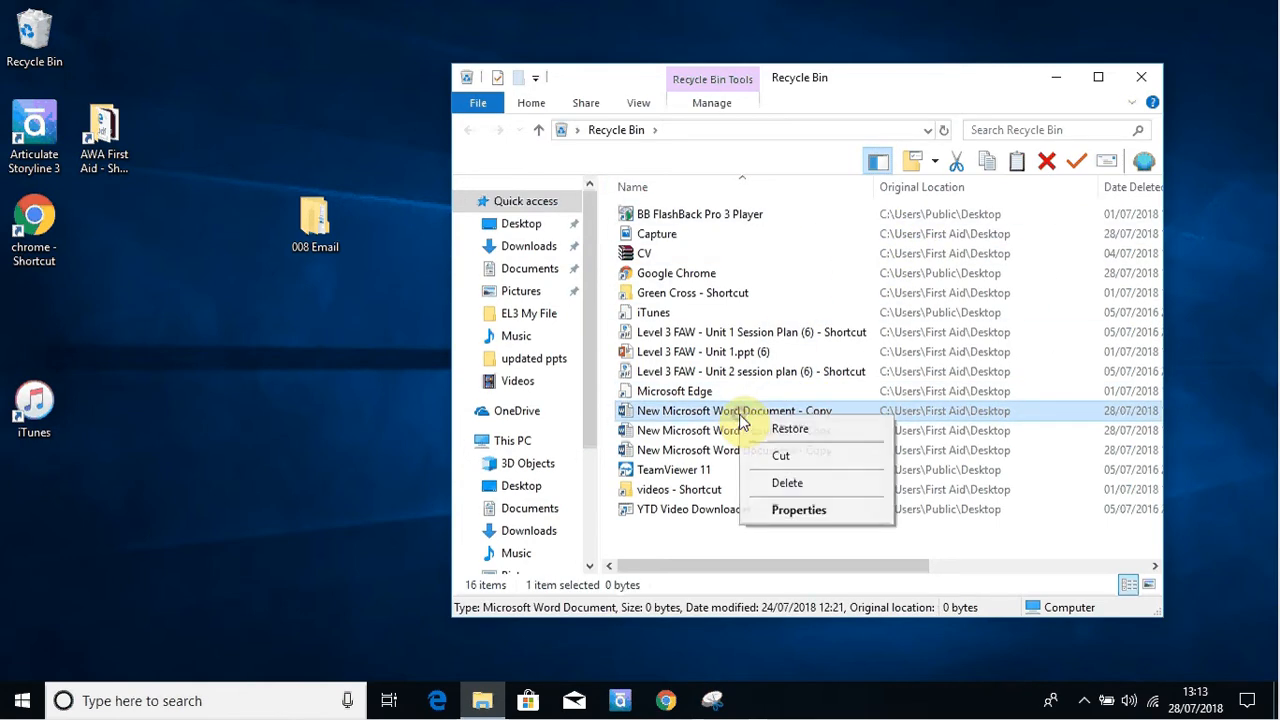
left_click(749, 428)
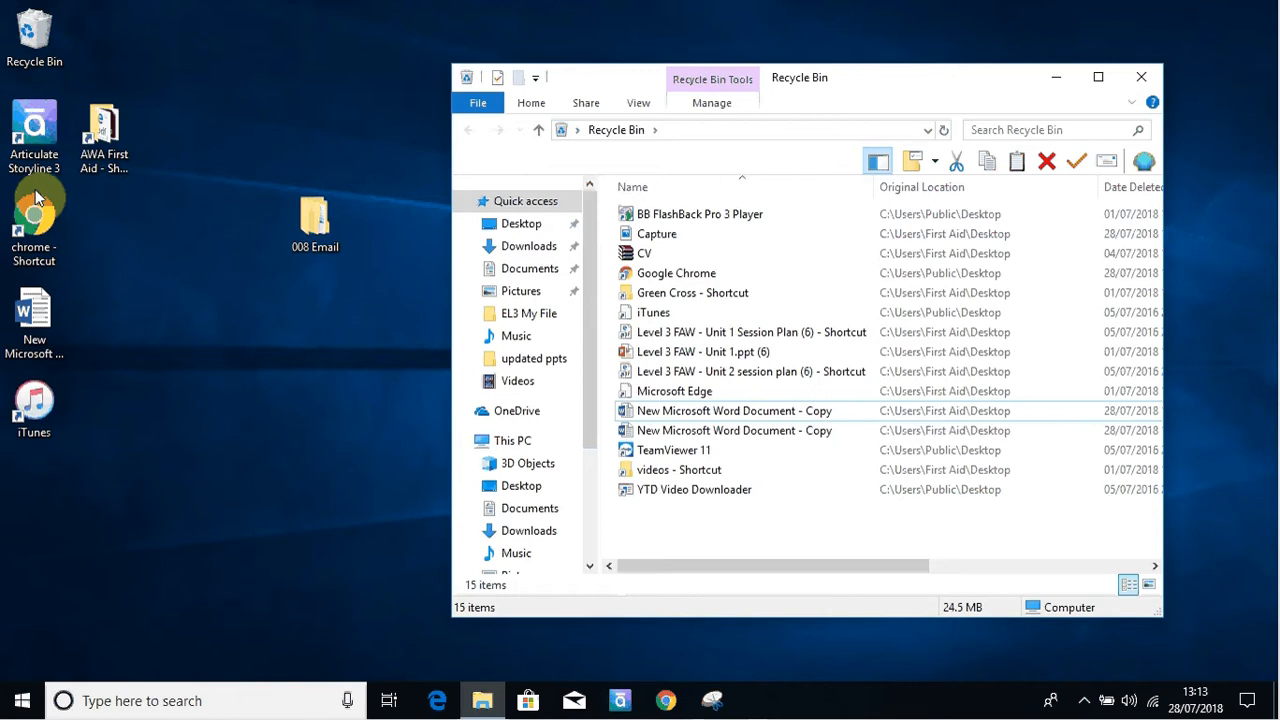
Open the restored Word document from the desktop, minimizing its startup screen, and close the Recycle Bin window
left_click(35, 316)
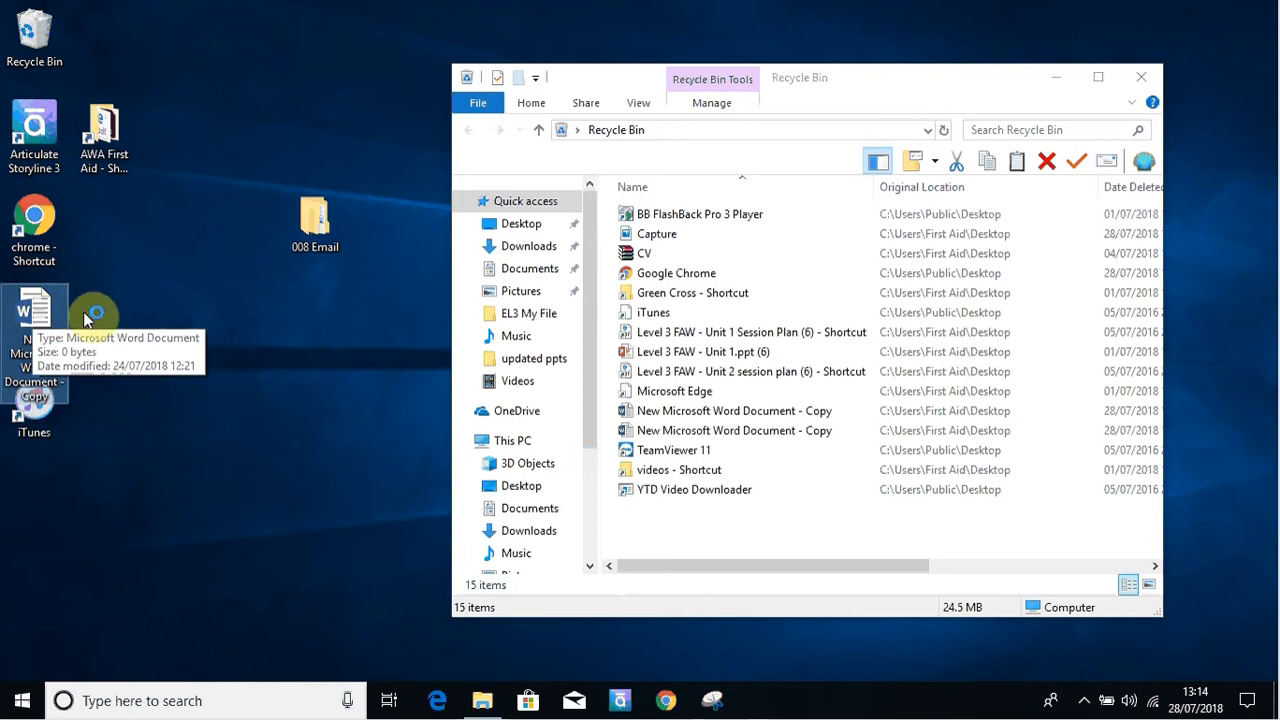
double_click(35, 316)
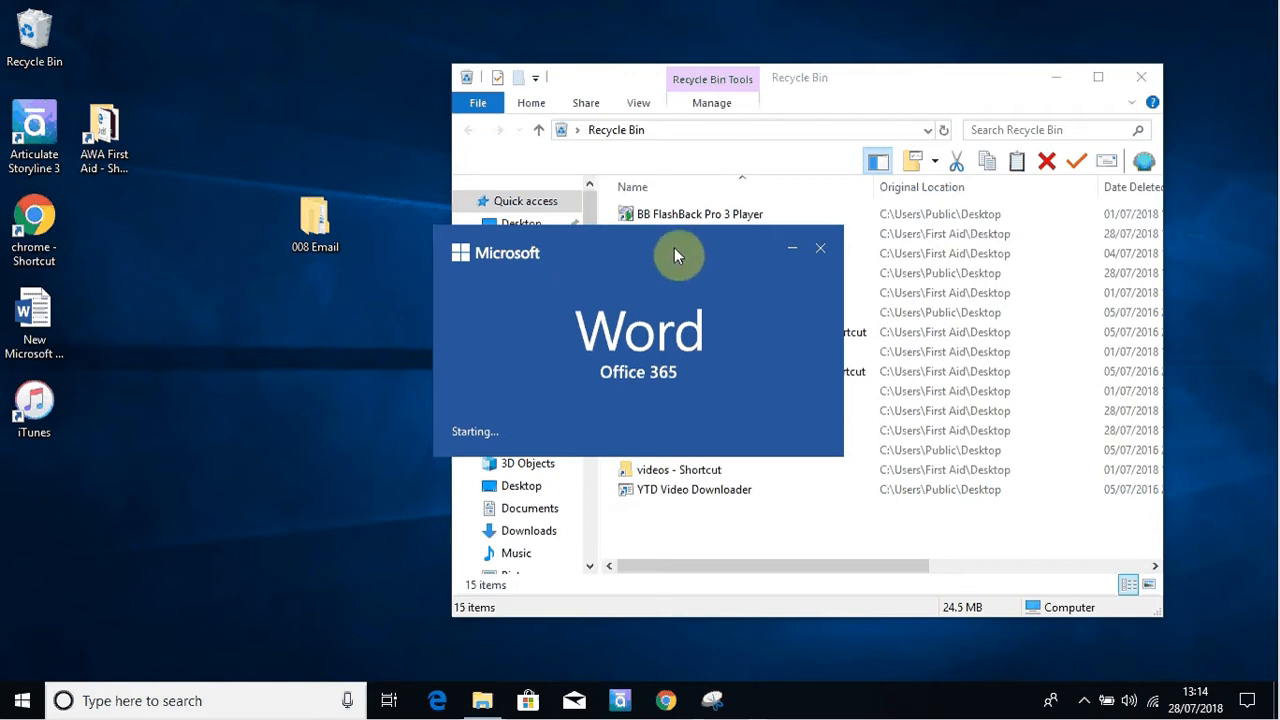
left_click(792, 248)
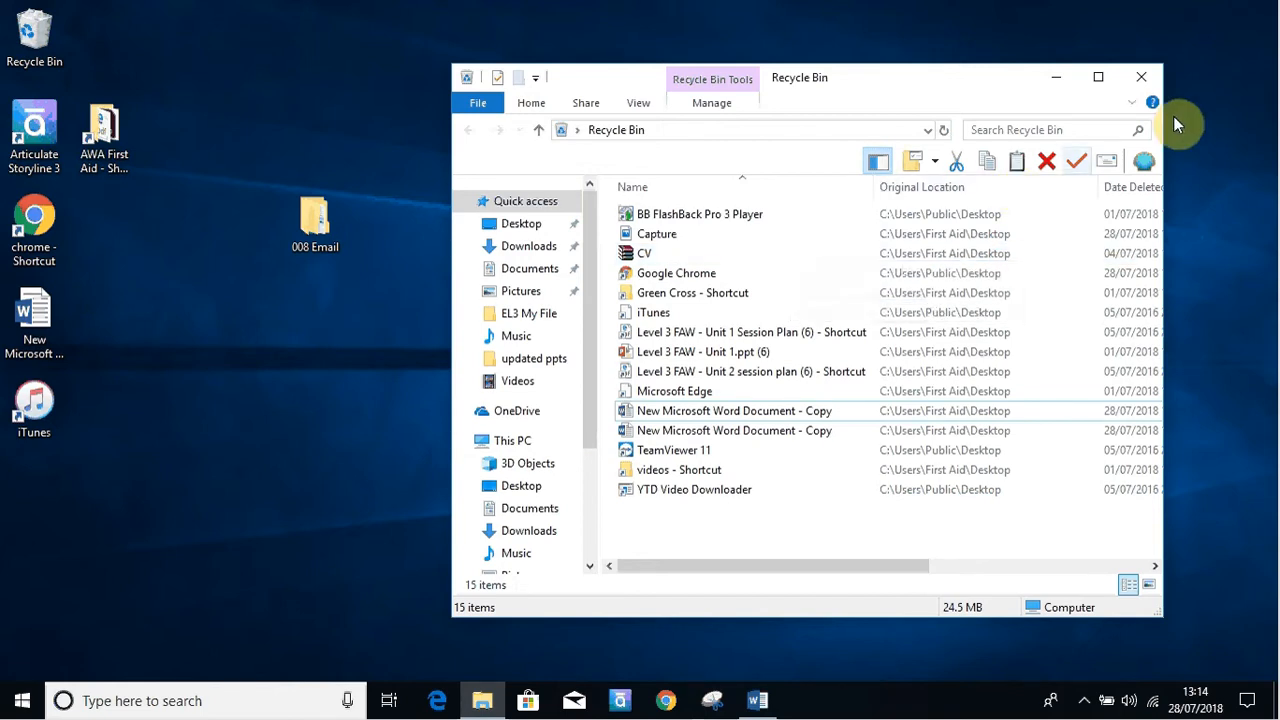
left_click(1146, 80)
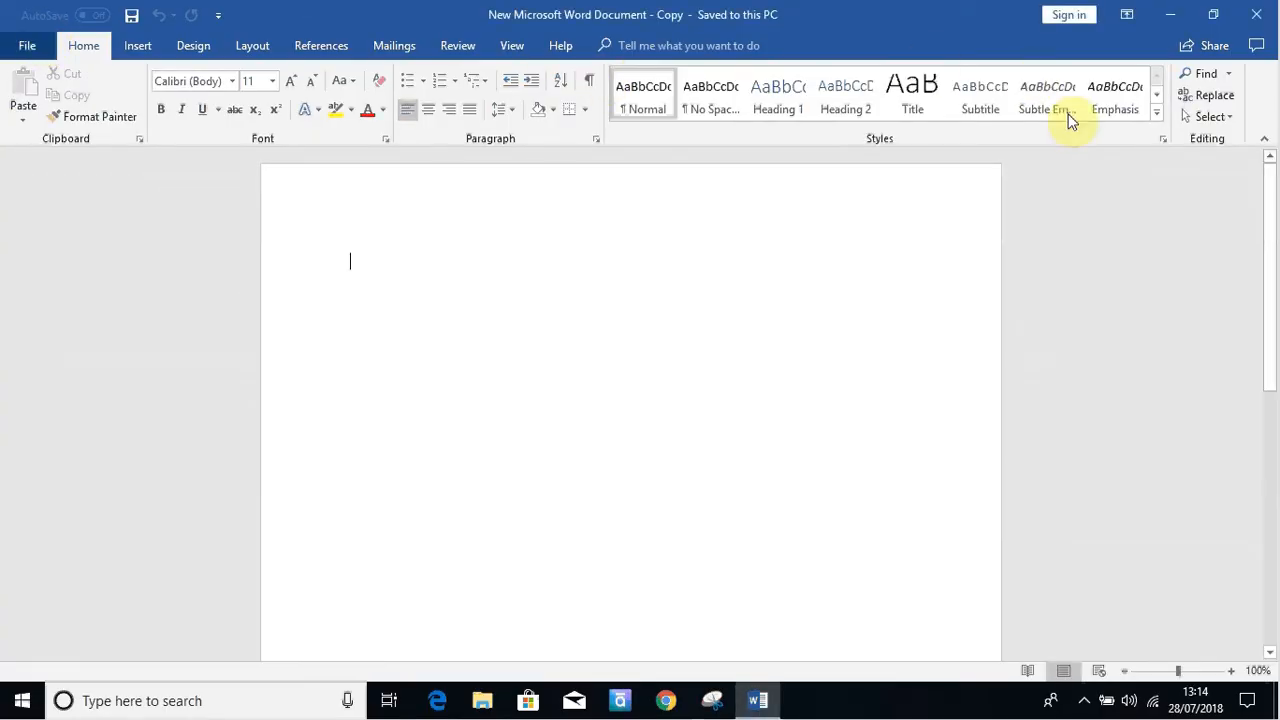
View the Info page of New Microsoft Word Document - Copy, and close the document without editing it
key("alt+f")
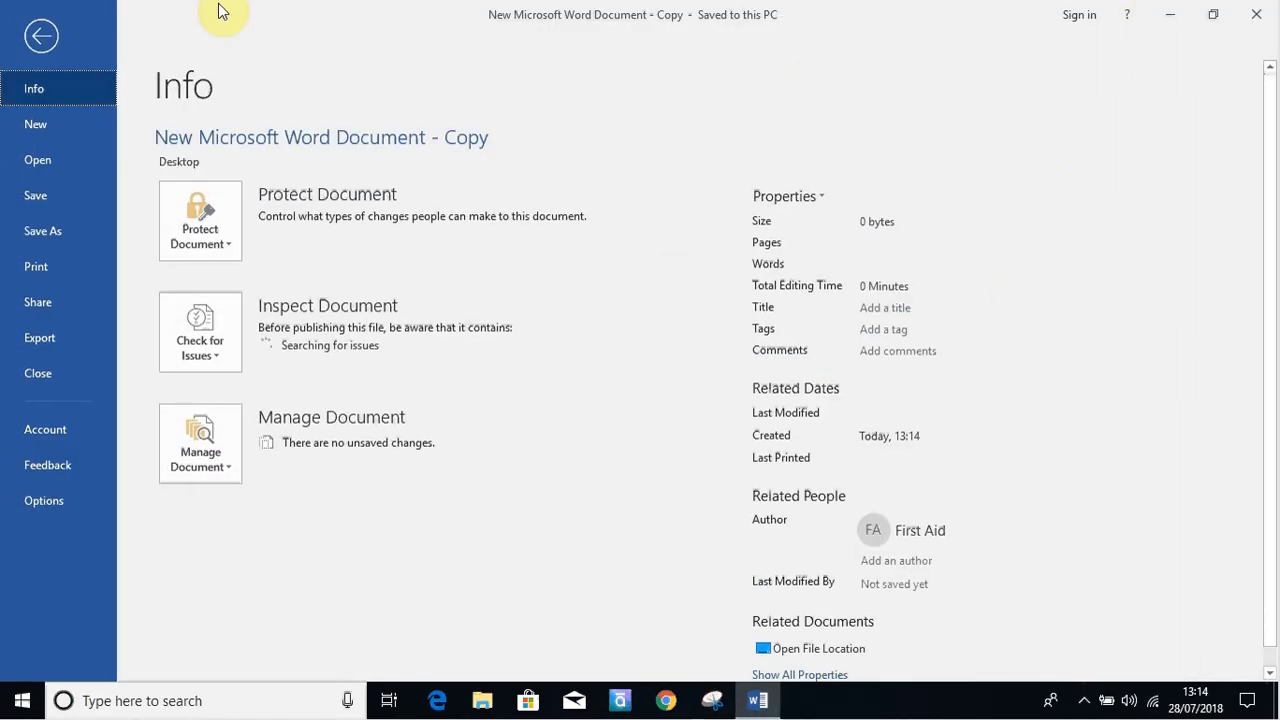
left_click(40, 37)
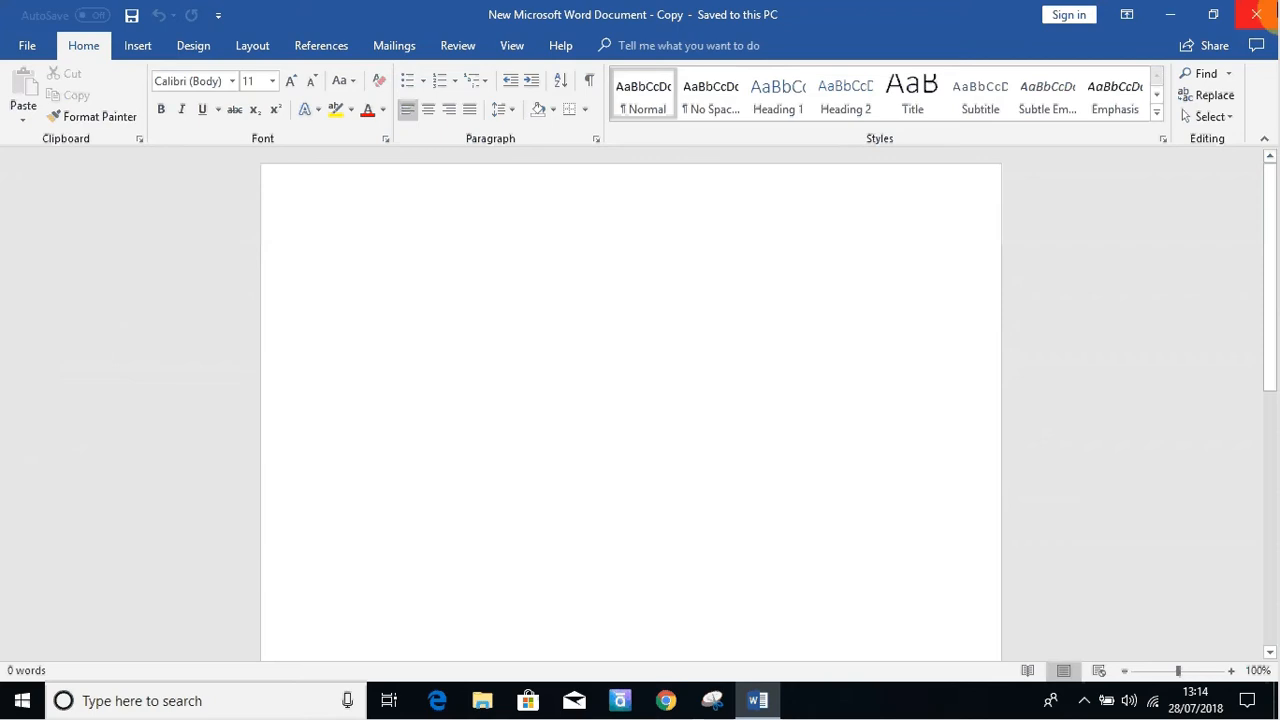
left_click(1267, 12)
left_click(1267, 12)
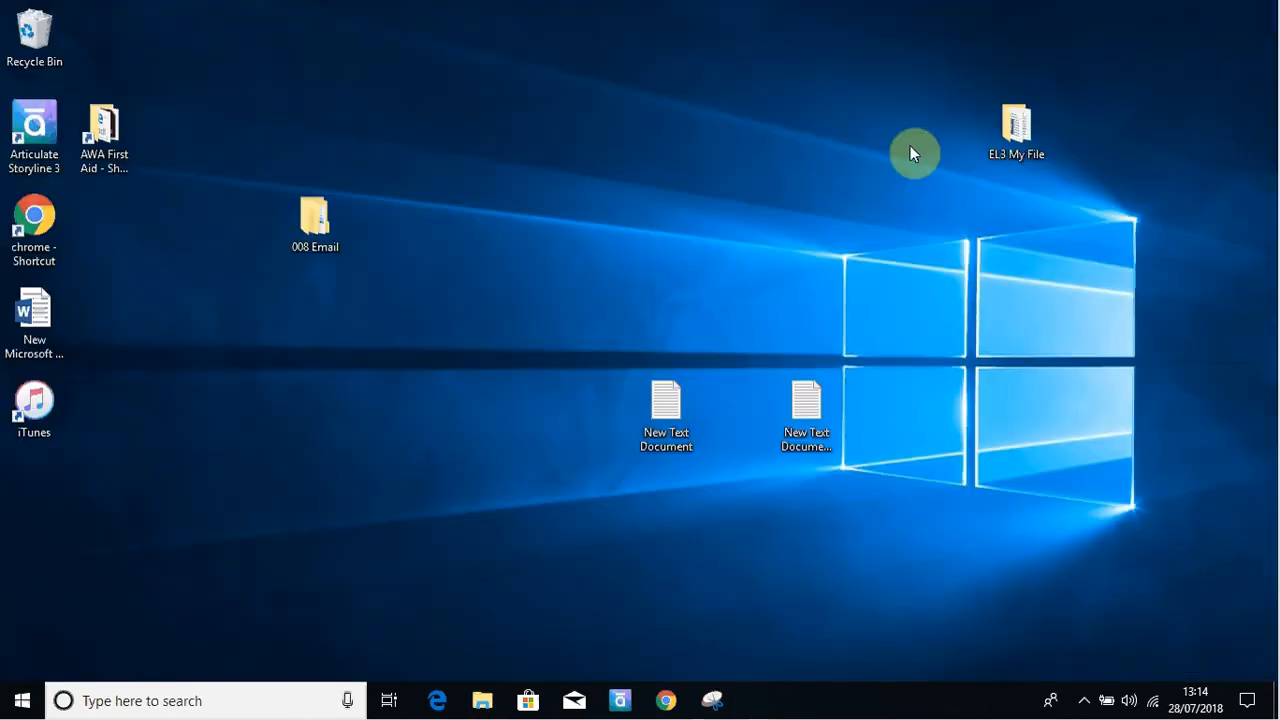
Reopen the Recycle Bin to look over the deleted items, and close it
double_click(36, 39)
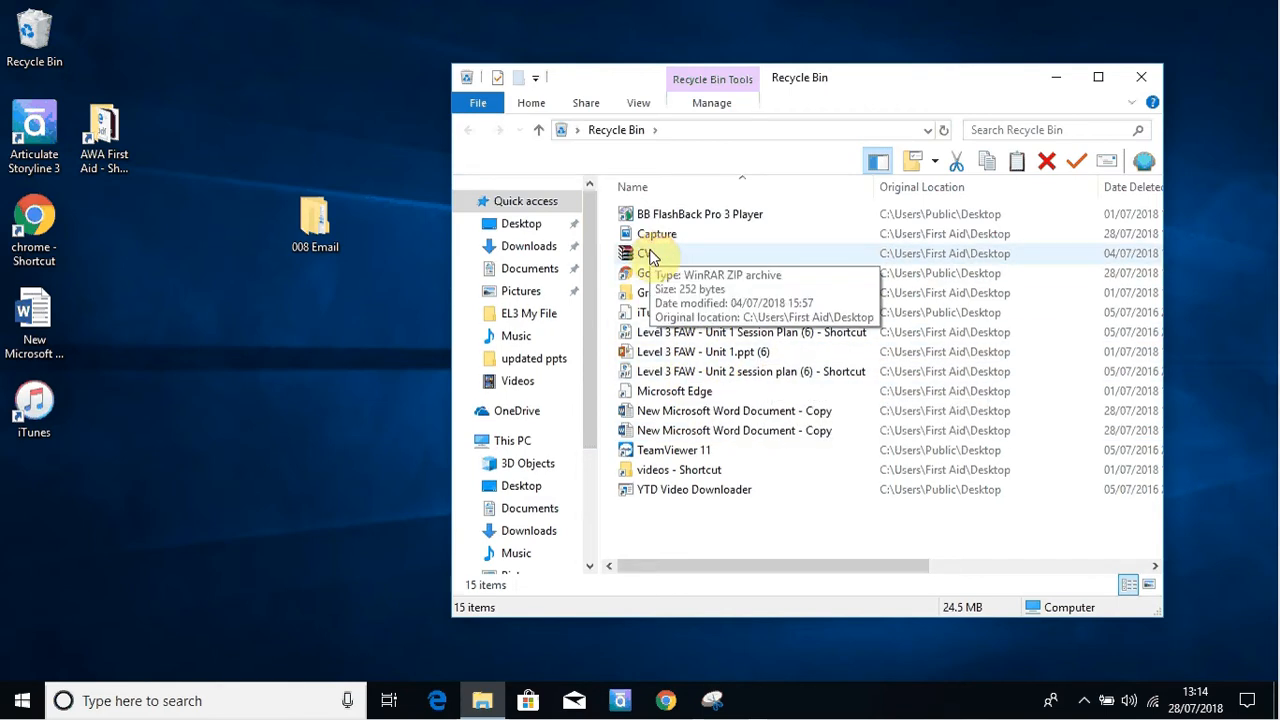
left_click(1148, 68)
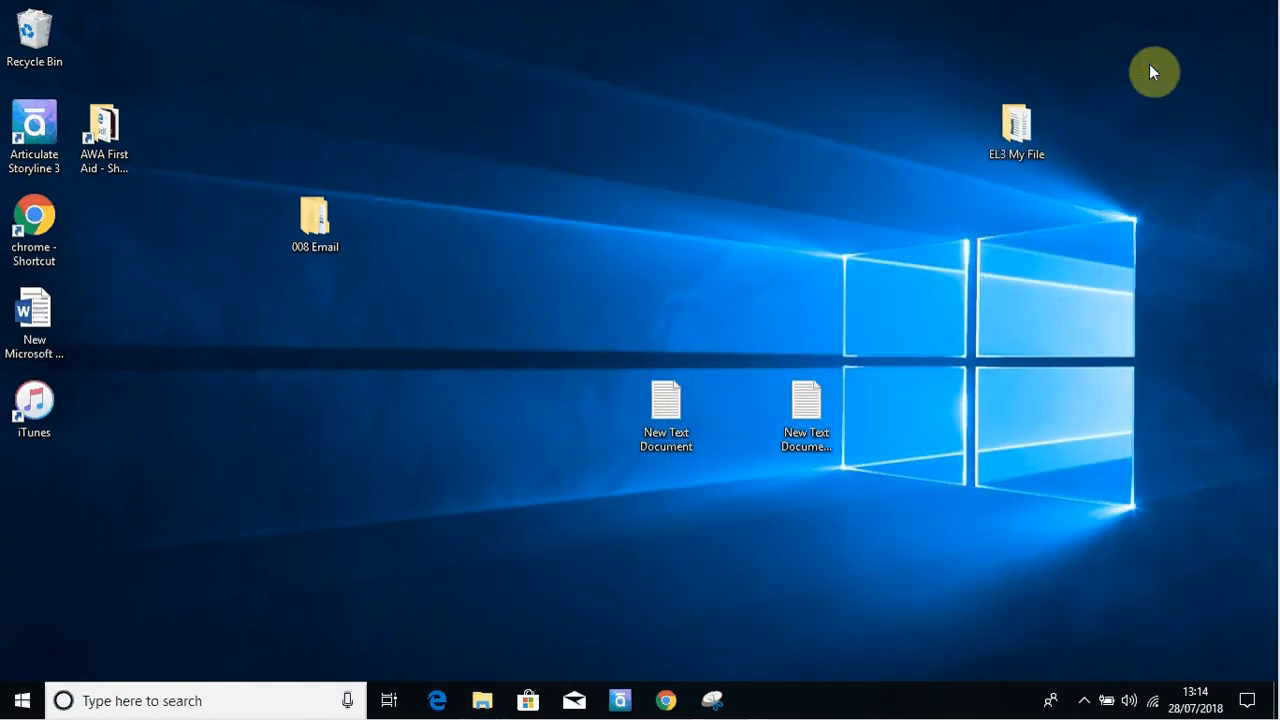
Empty the Recycle Bin, permanently deleting all its items, and open it briefly to check its contents
left_click(36, 32)
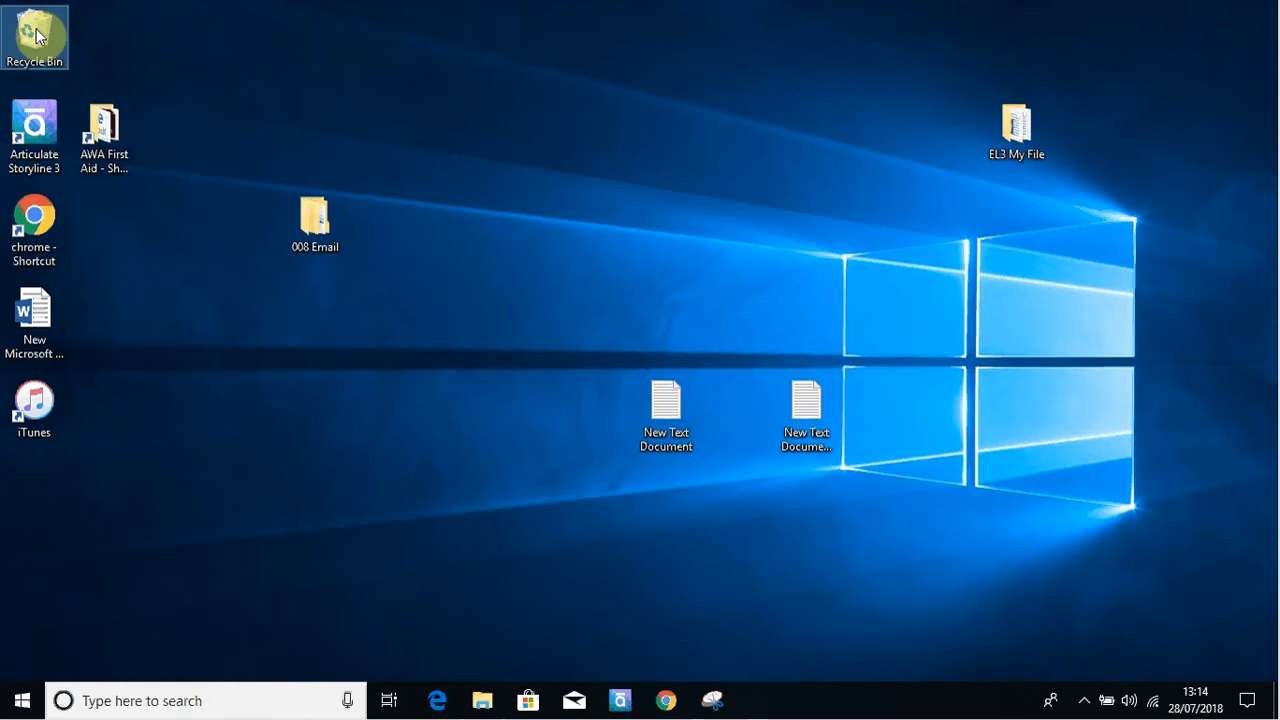
right_click(36, 34)
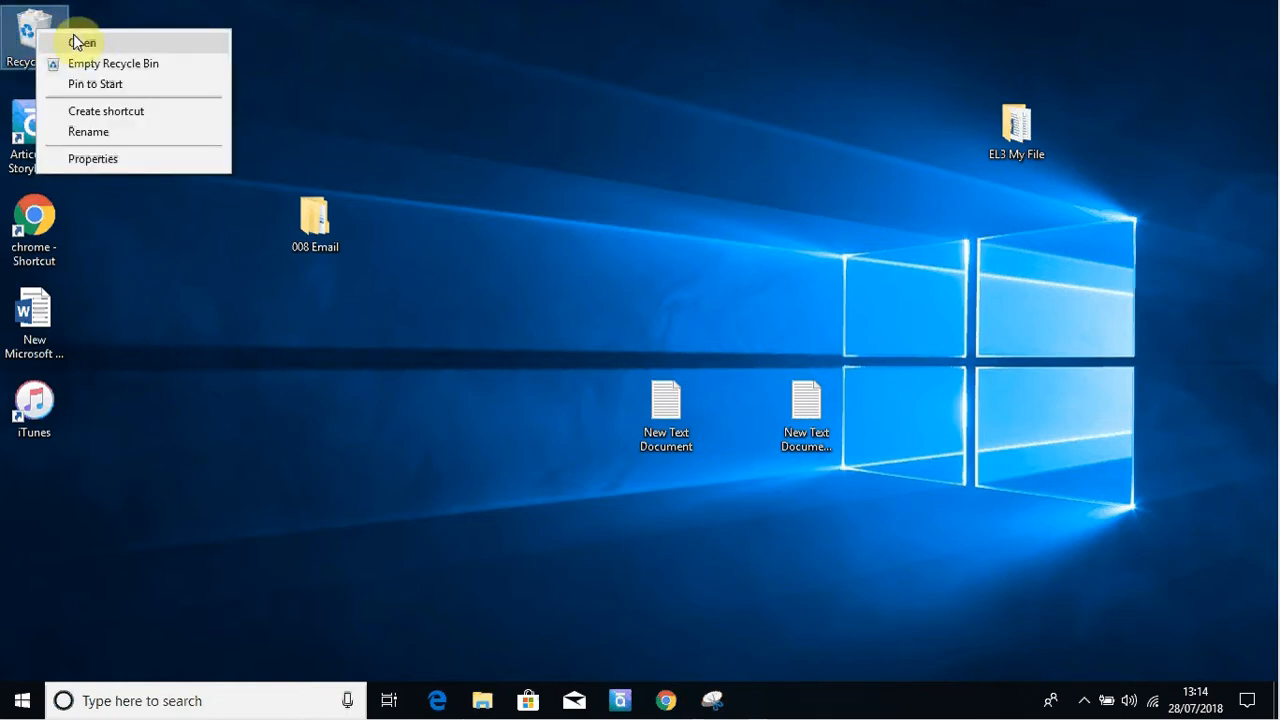
left_click(89, 65)
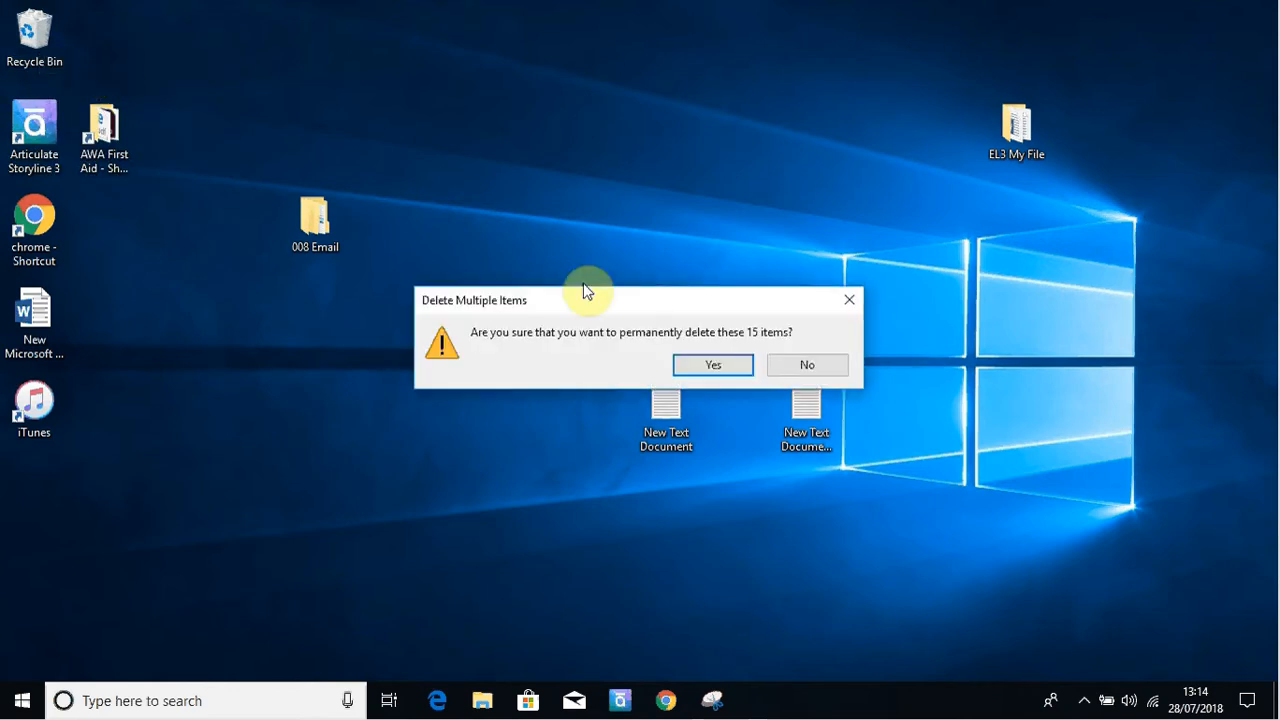
left_click(698, 369)
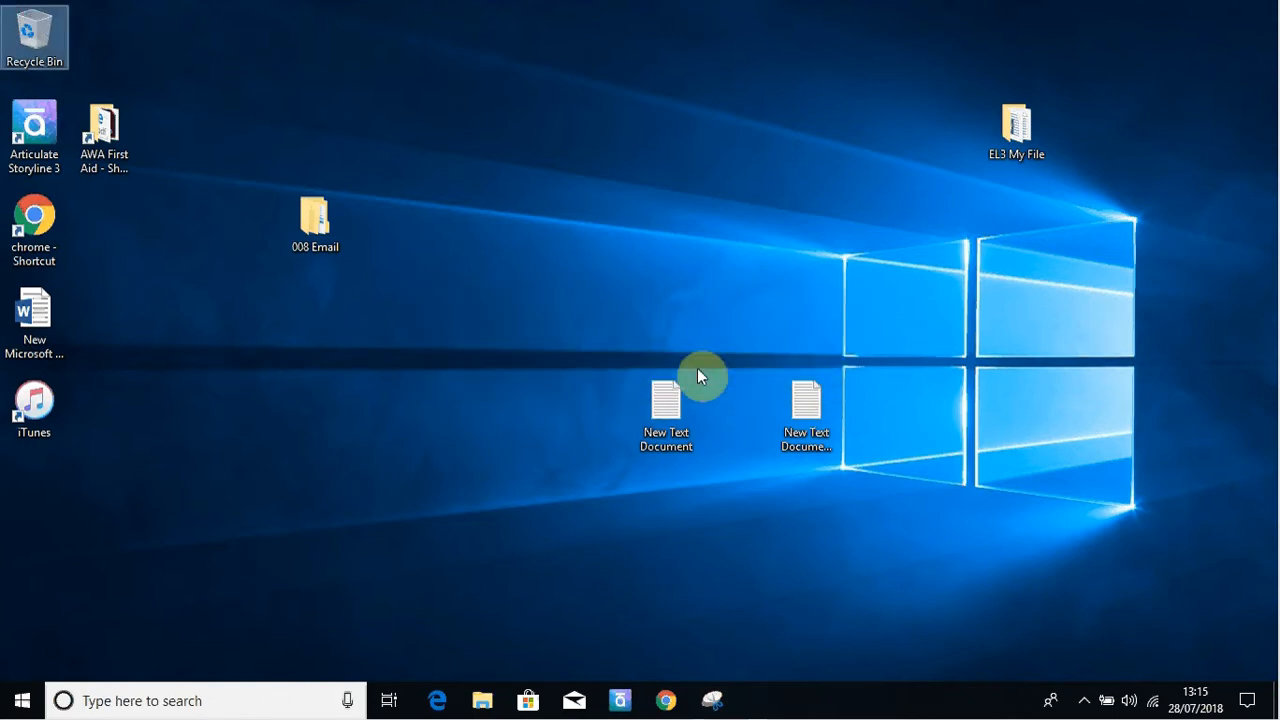
double_click(50, 24)
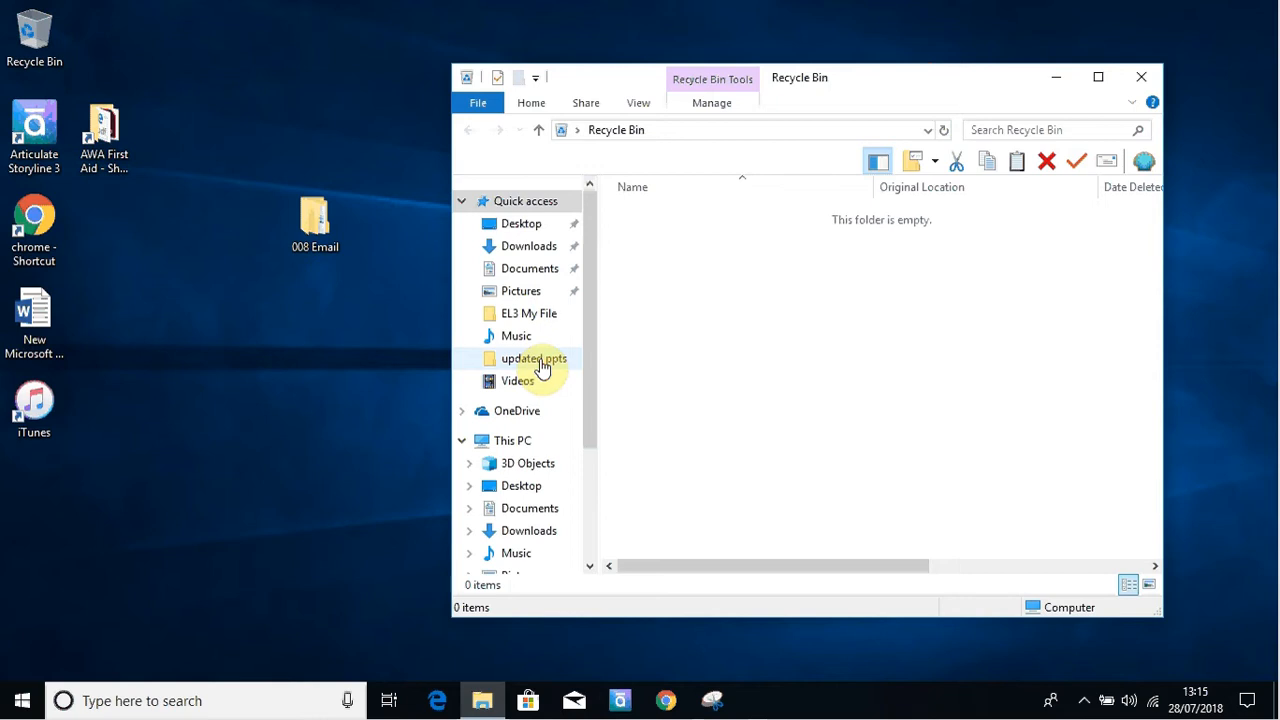
left_click(1146, 78)
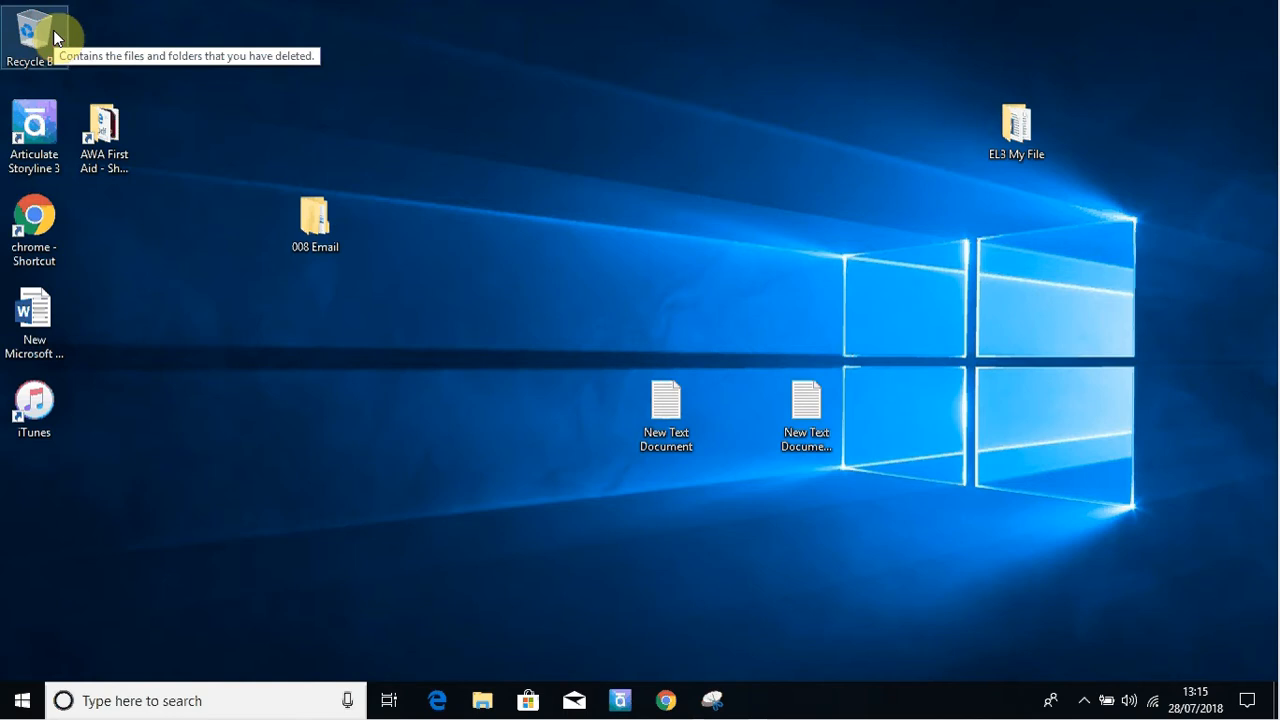
Open the EL3 My File folder from the desktop and create a Microsoft Excel Worksheet in it, keeping the default name
double_click(1020, 128)
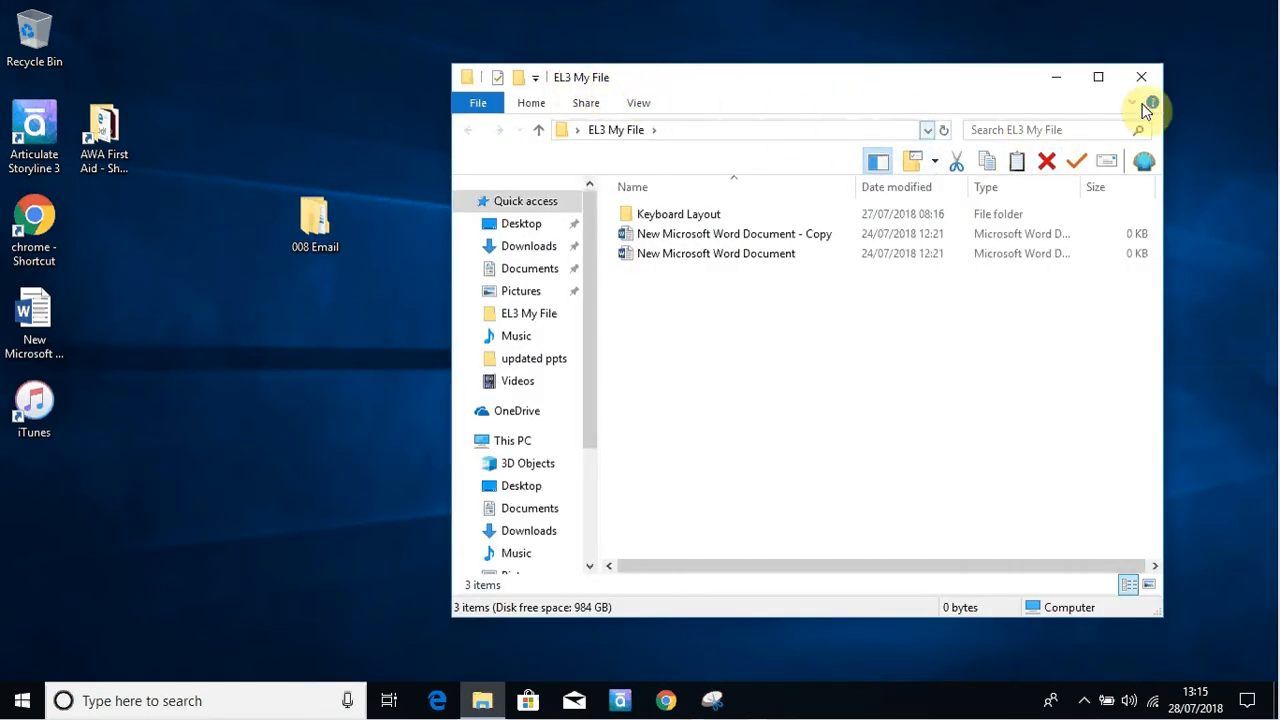
left_click(1146, 76)
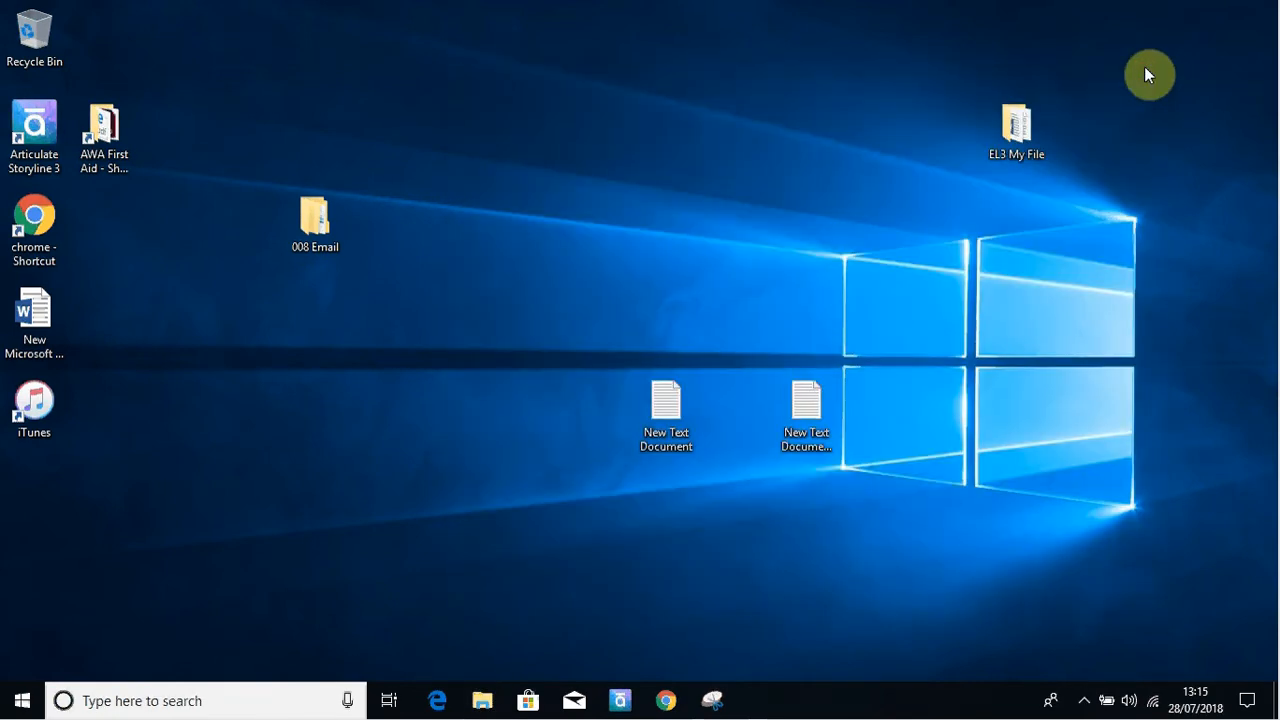
left_click(1012, 122)
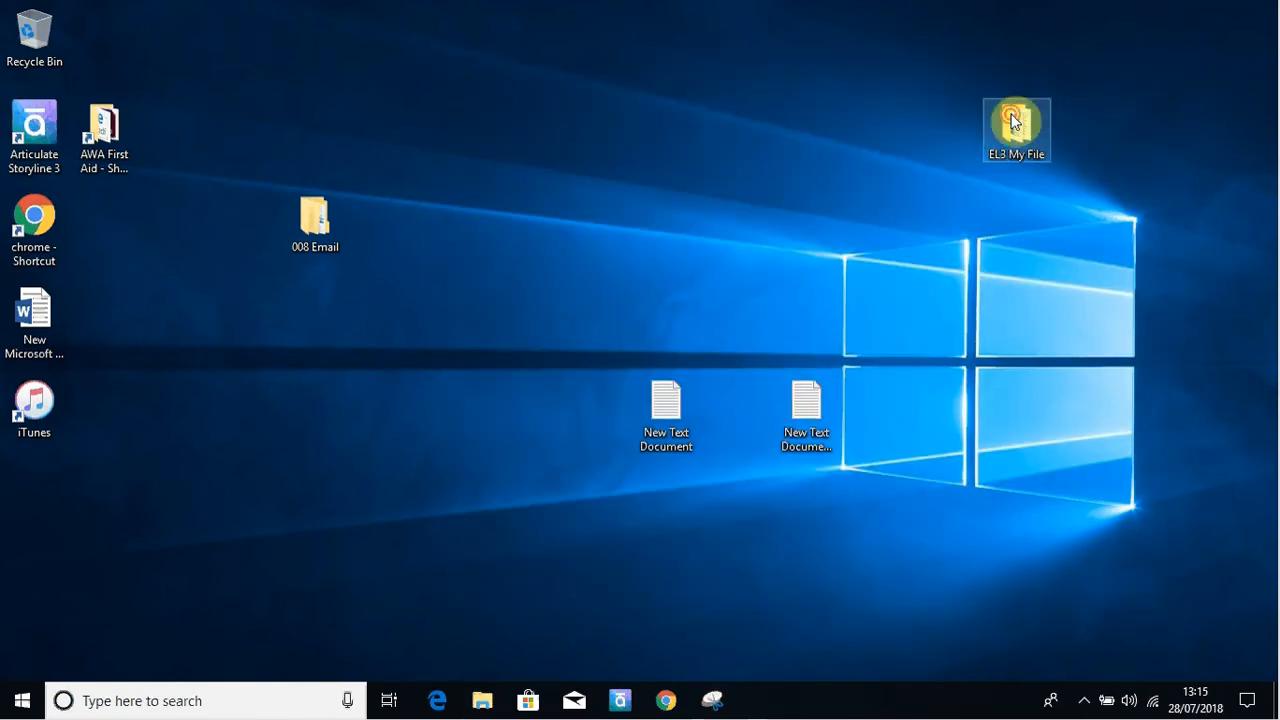
double_click(1012, 122)
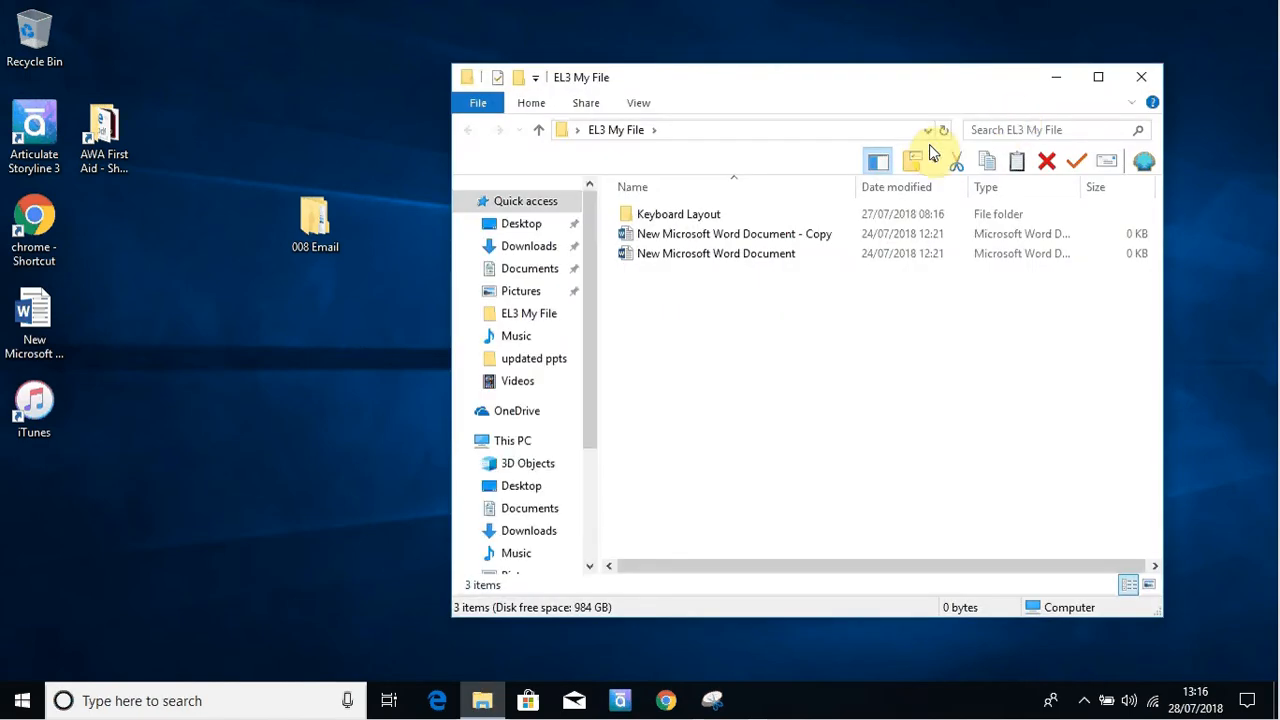
left_click(741, 236)
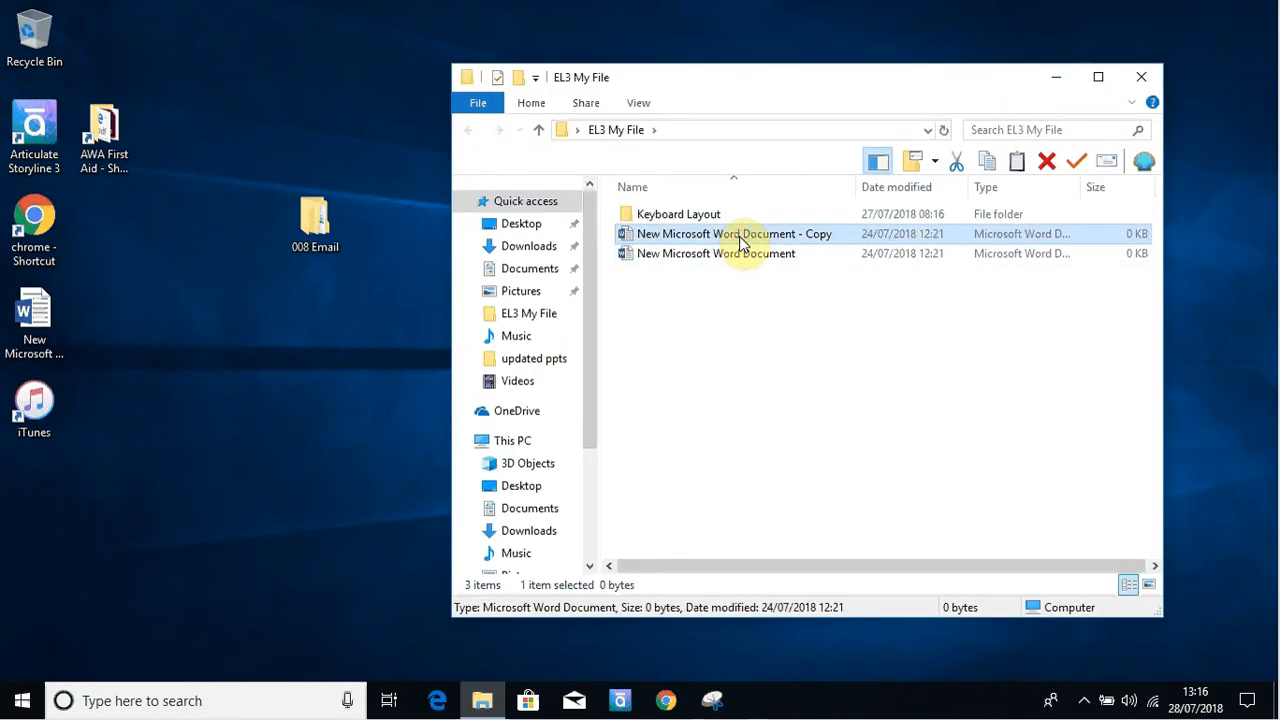
left_click(744, 323)
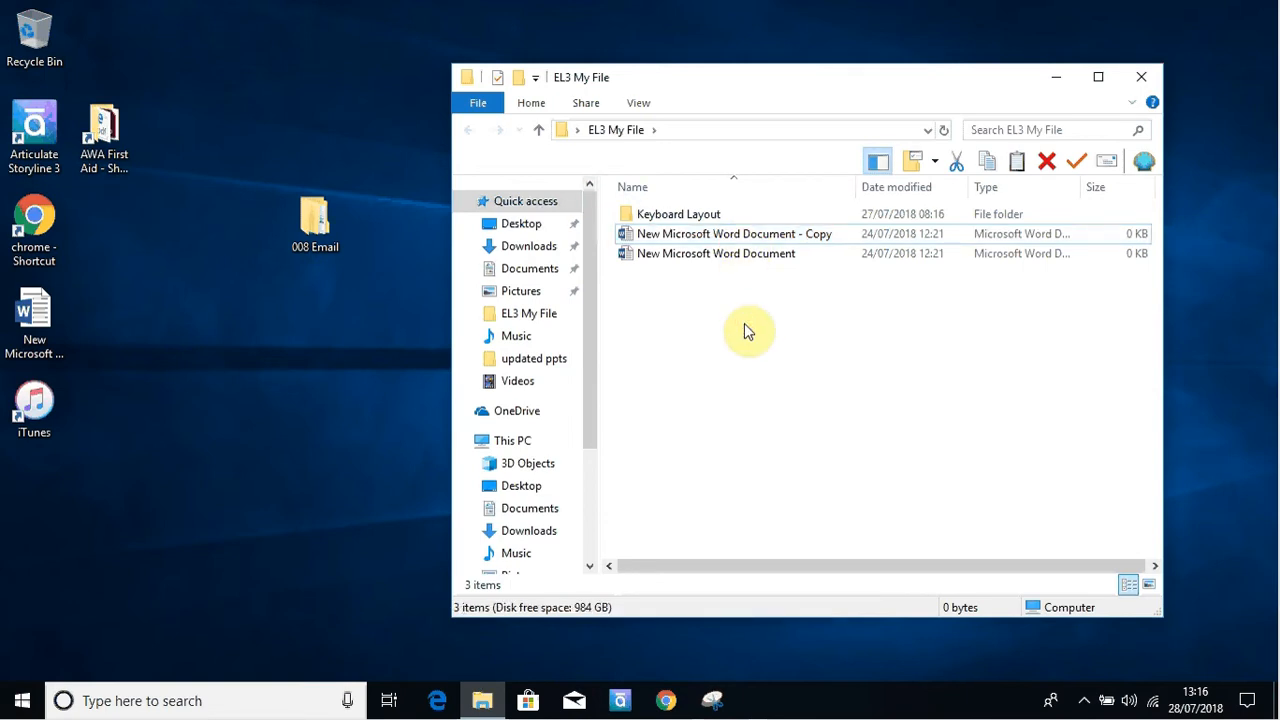
right_click(744, 323)
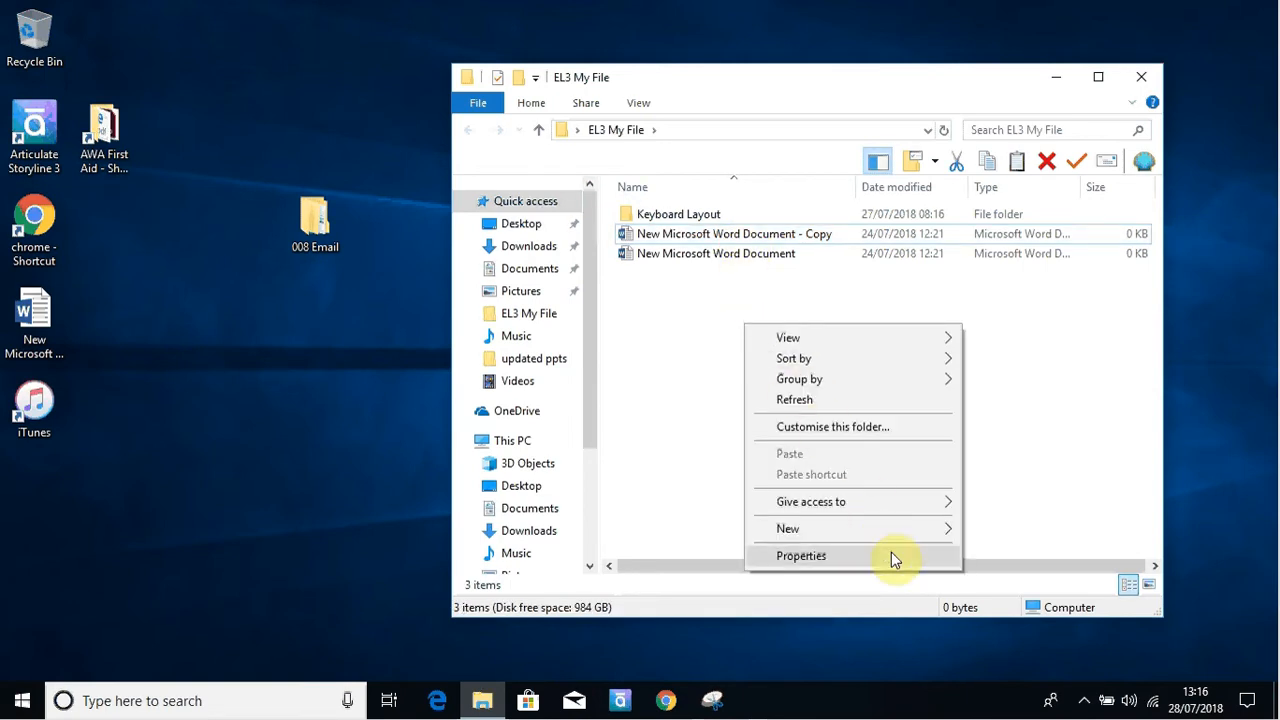
mouse_move(913, 524)
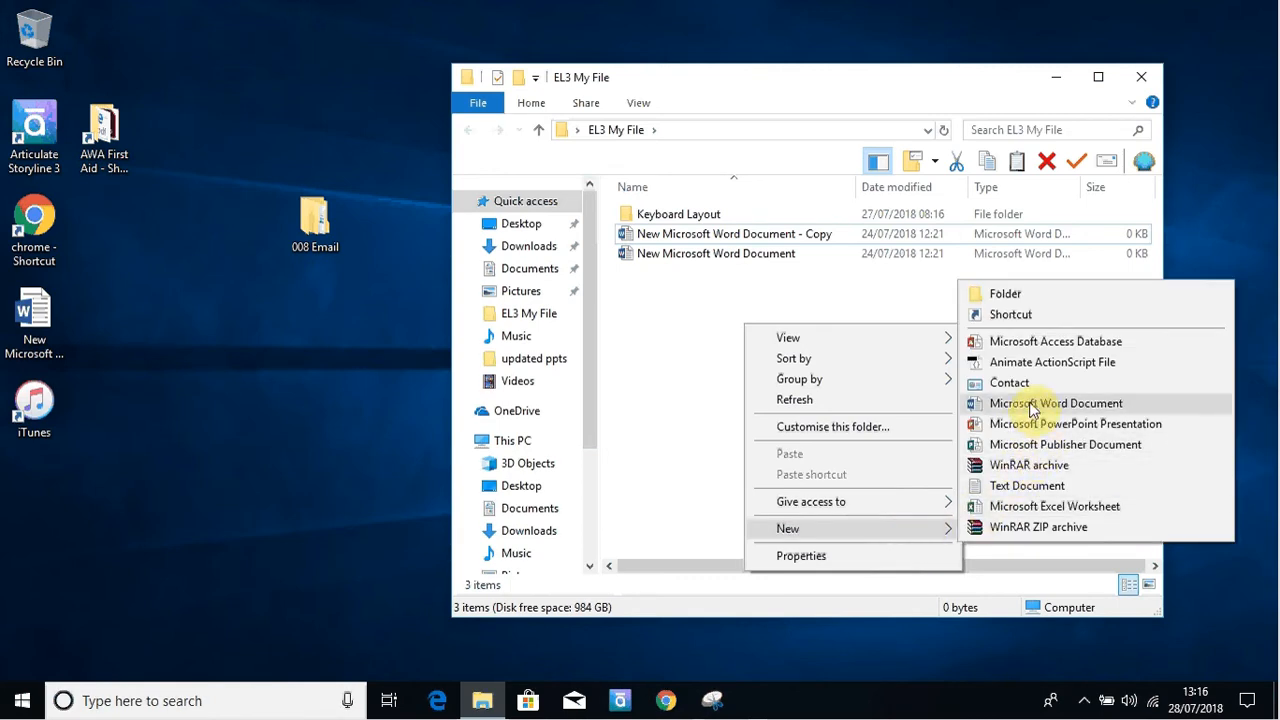
left_click(1030, 508)
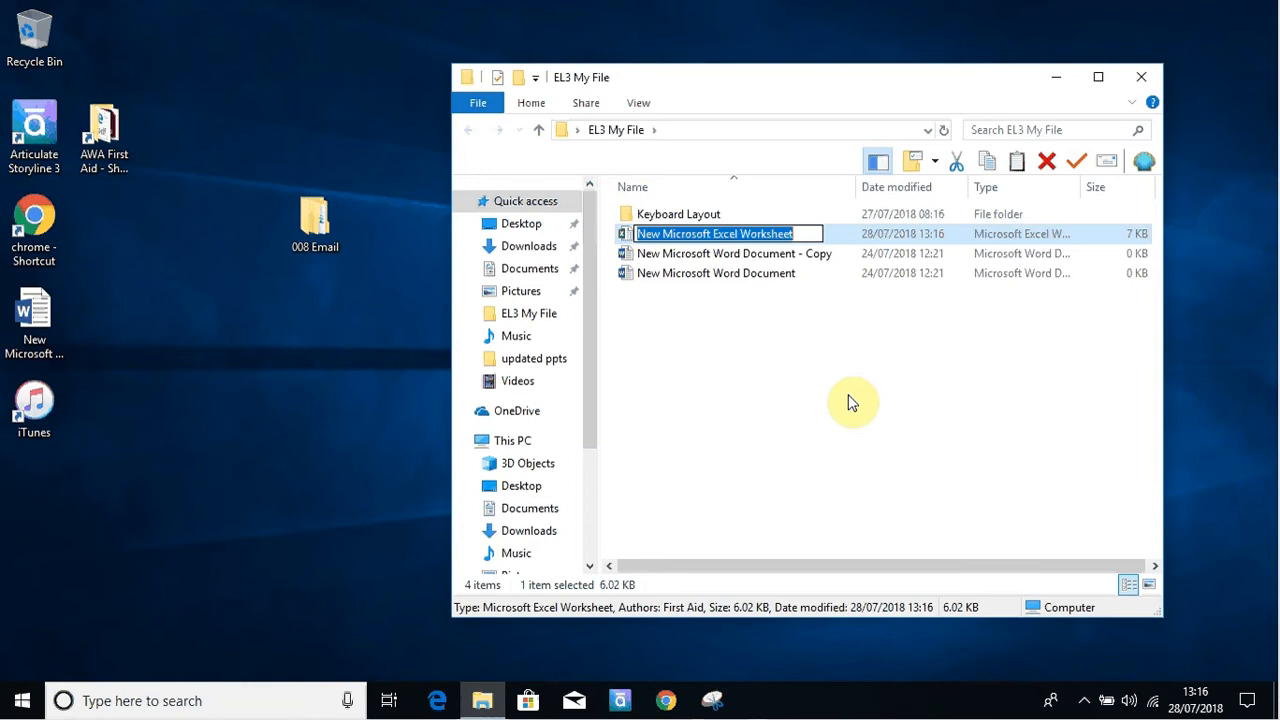
key("Return")
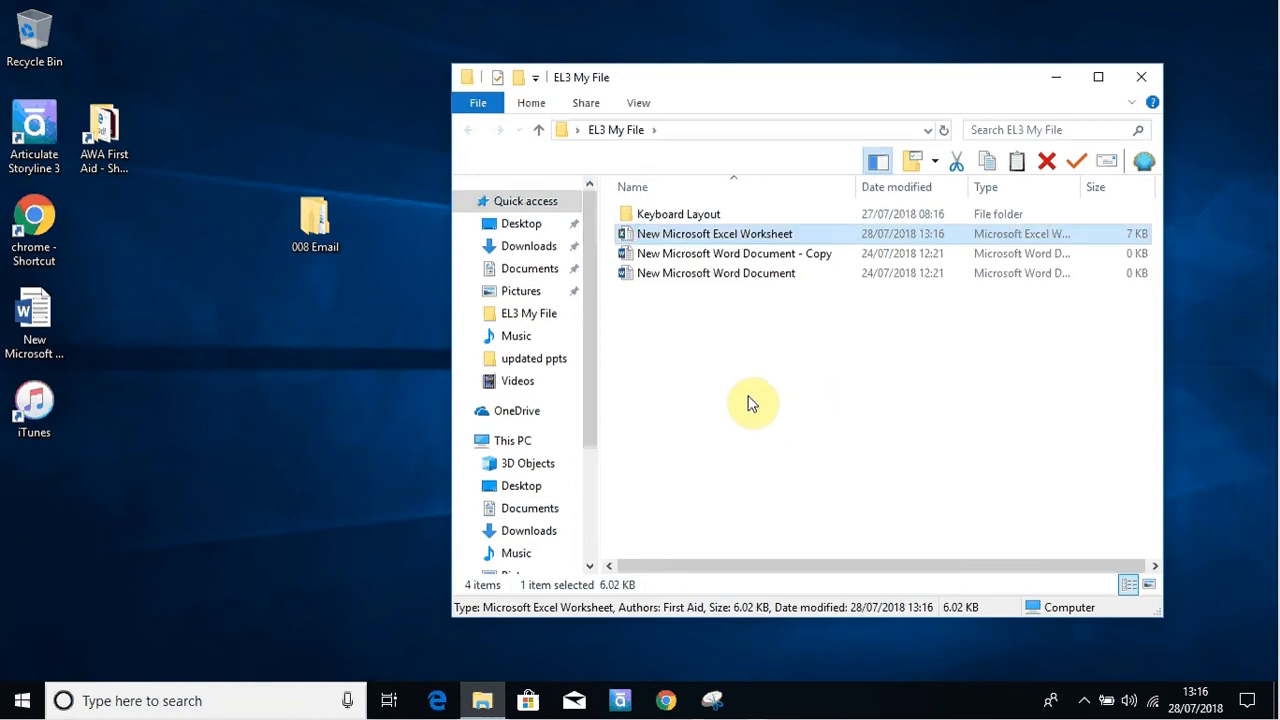
right_click(689, 234)
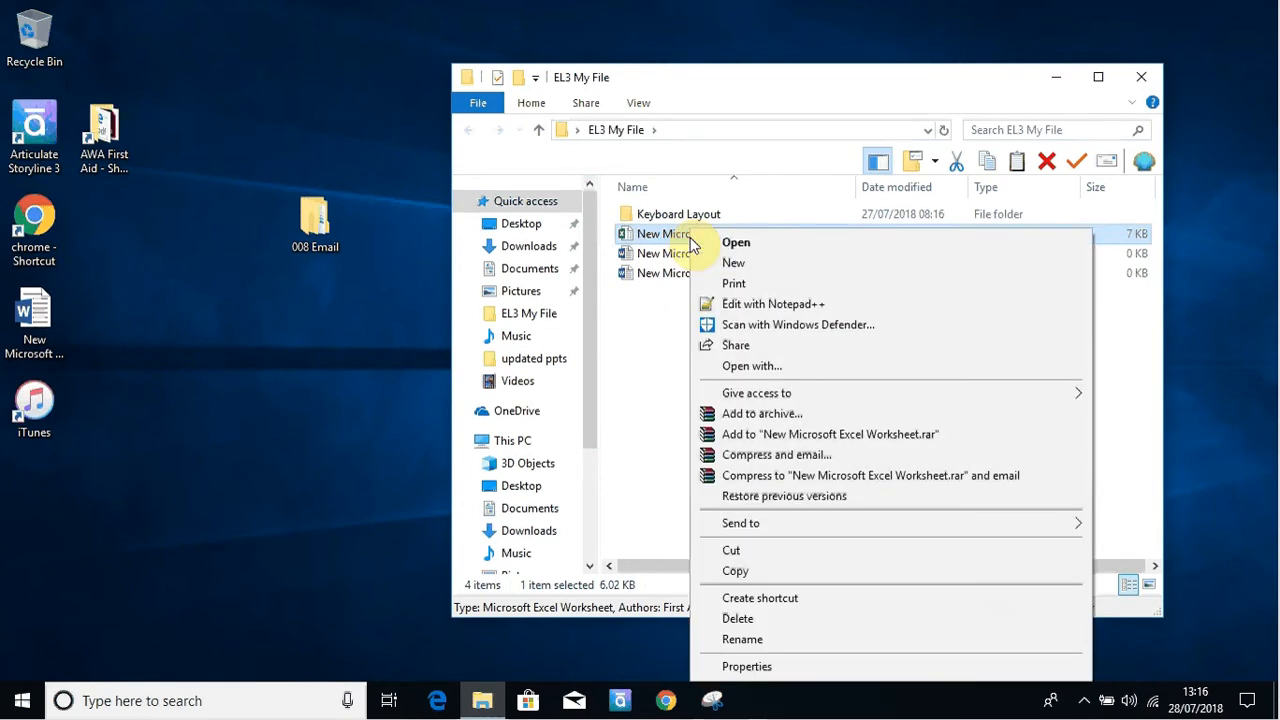
left_click(741, 639)
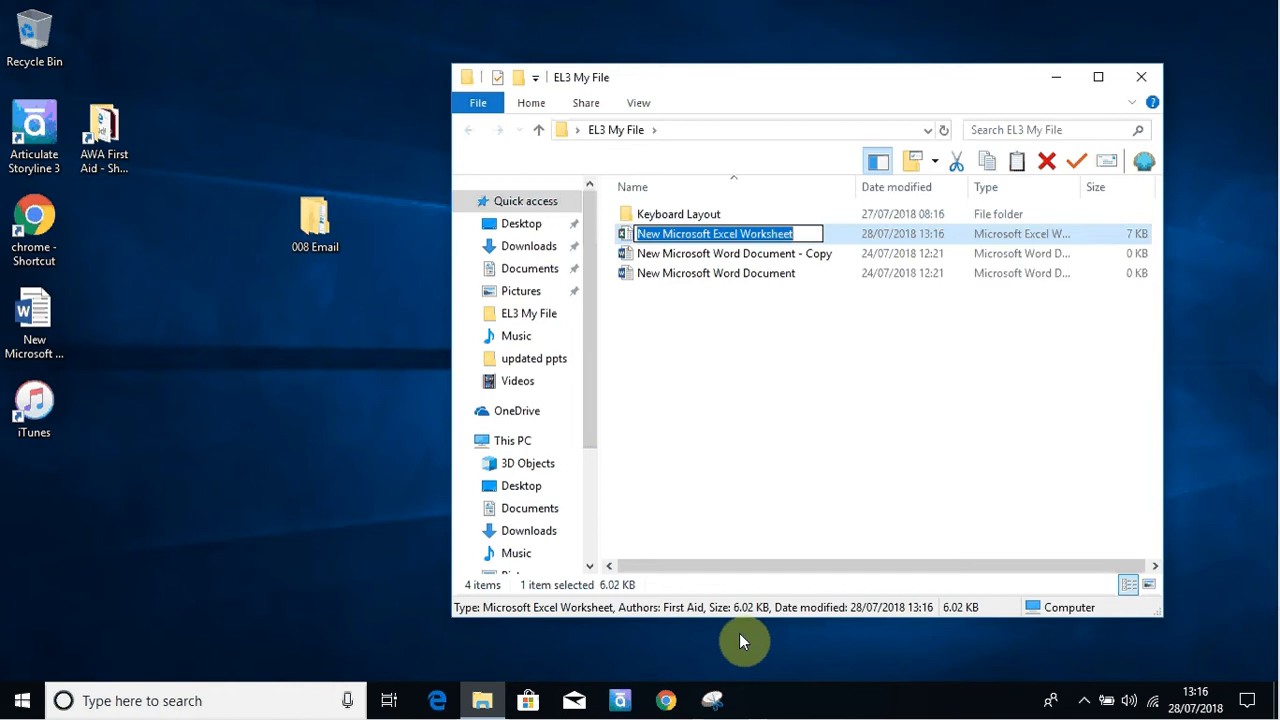
left_click(774, 453)
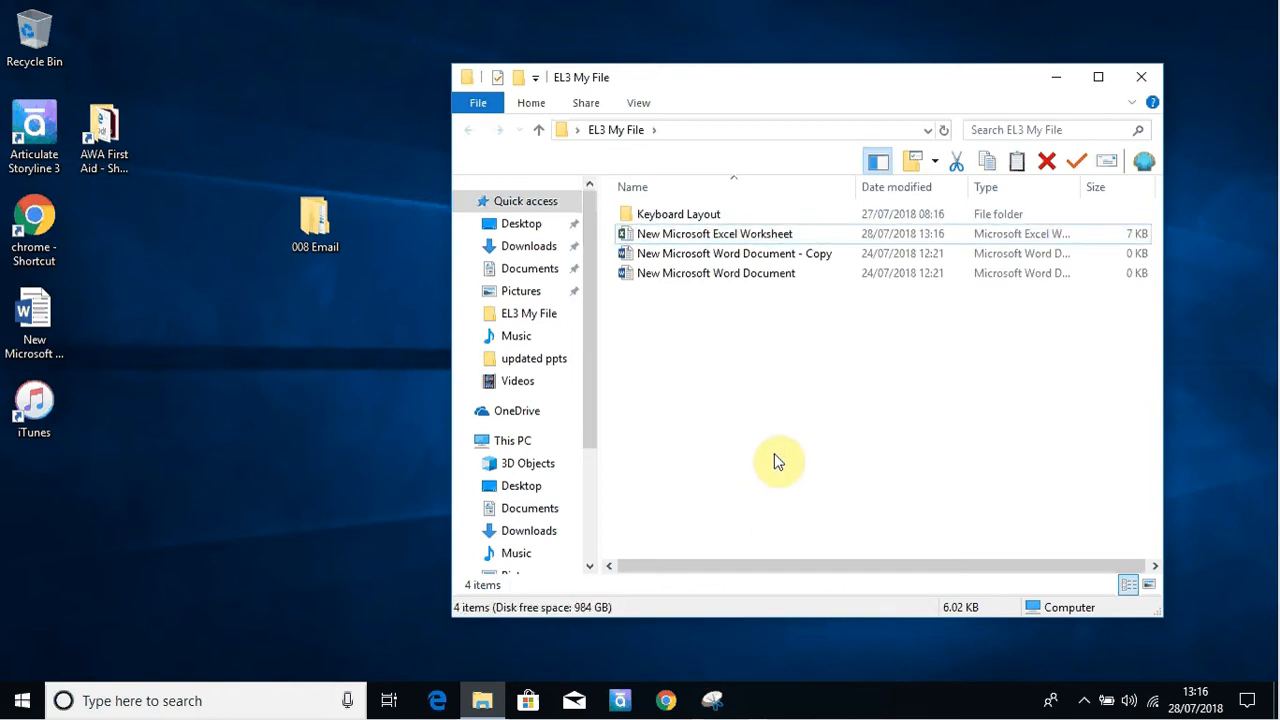
Open New Microsoft Excel Worksheet to view it, and close both the workbook and the EL3 My File window
left_click(772, 235)
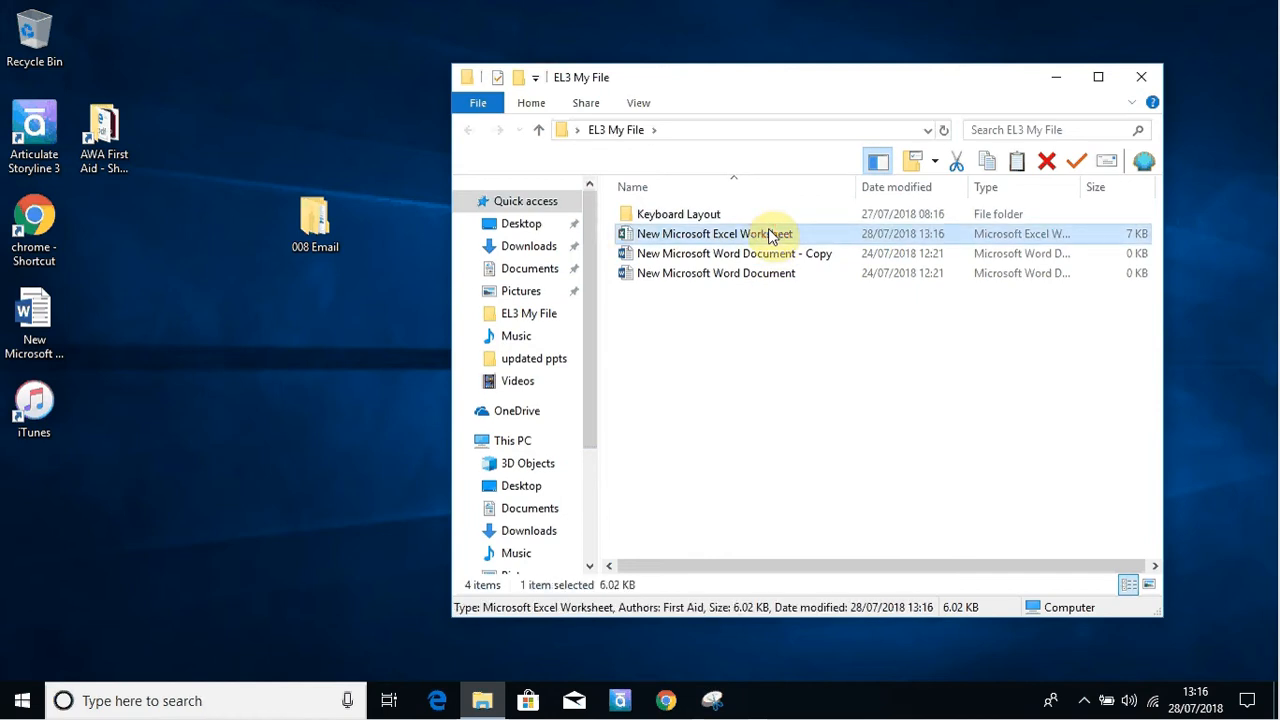
double_click(770, 236)
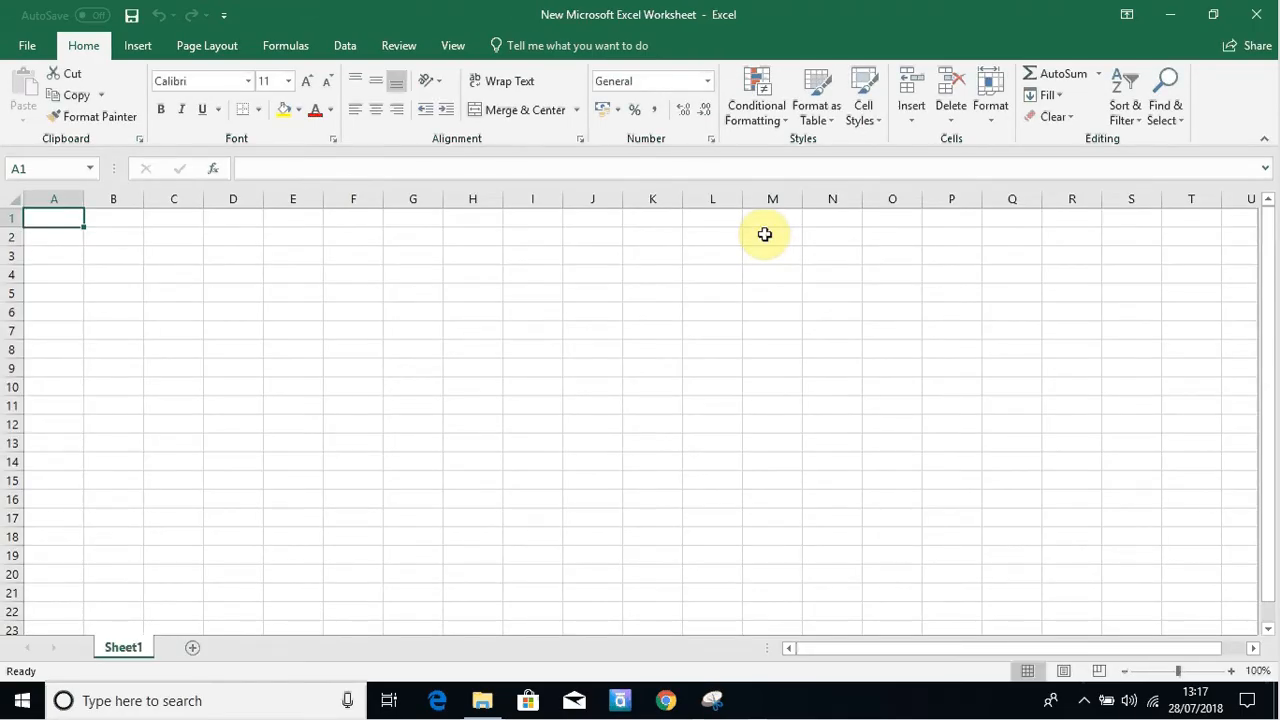
left_click(1256, 14)
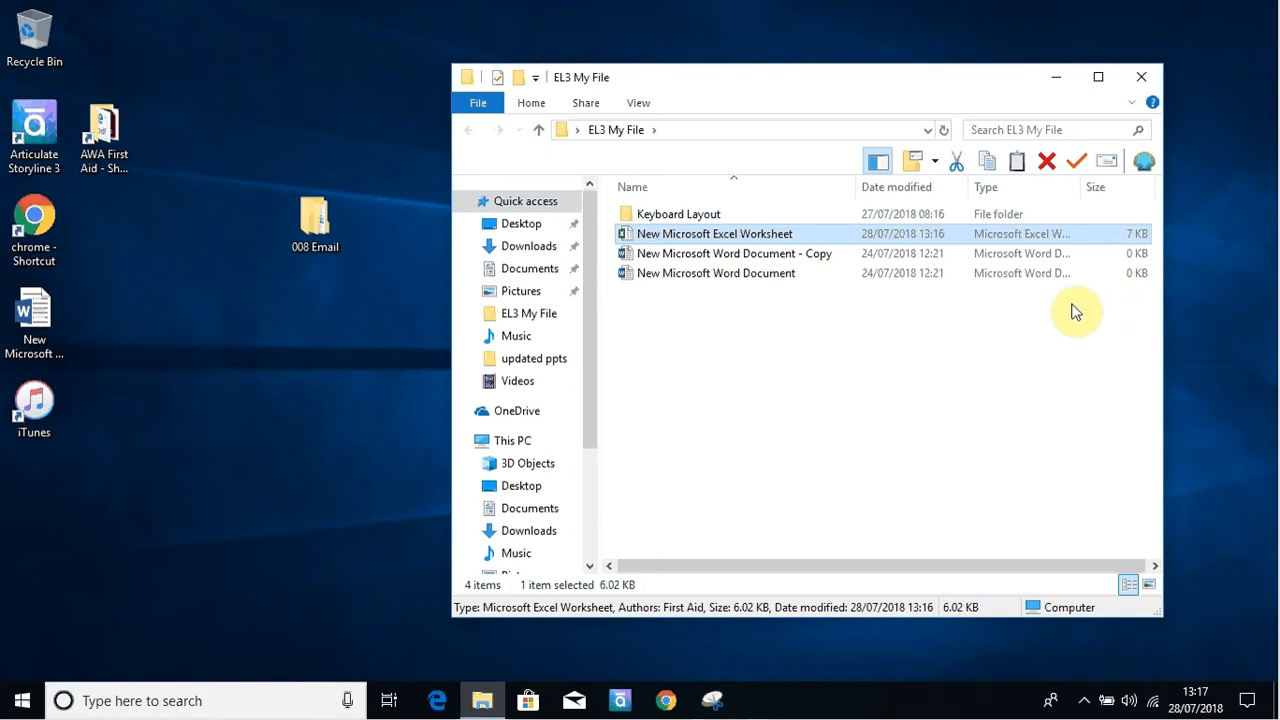
left_click(926, 378)
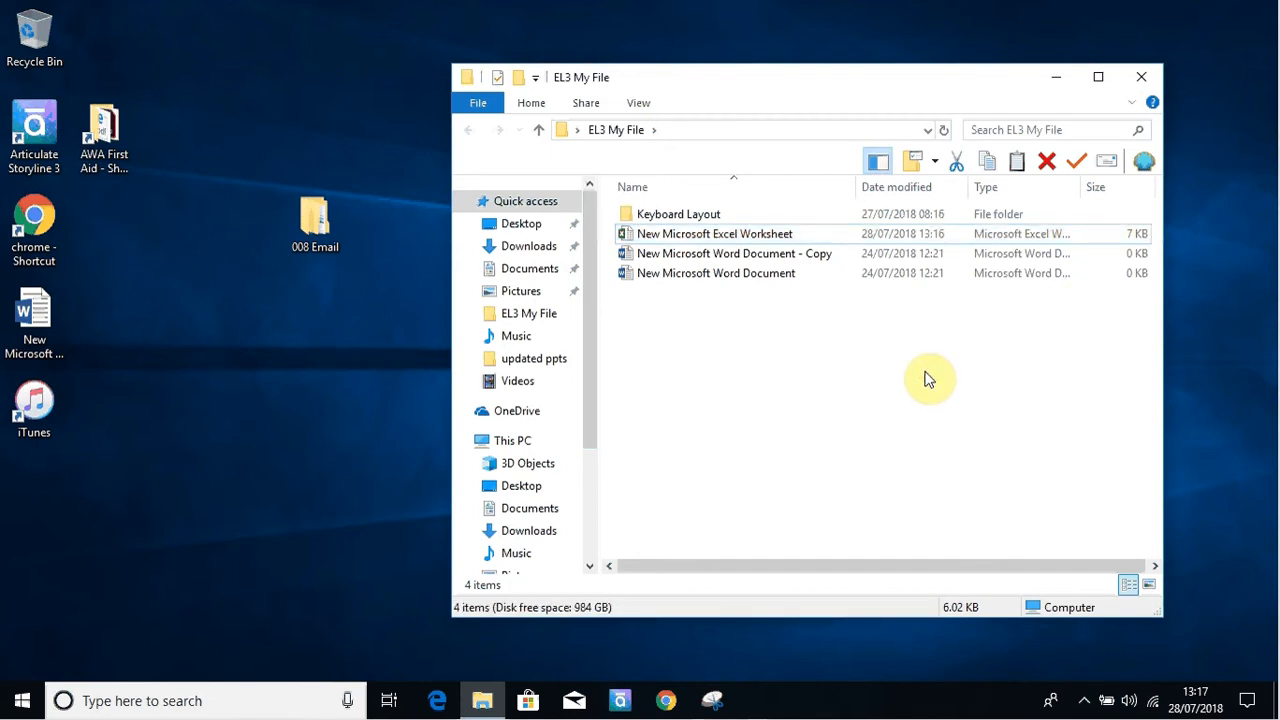
left_click(20, 703)
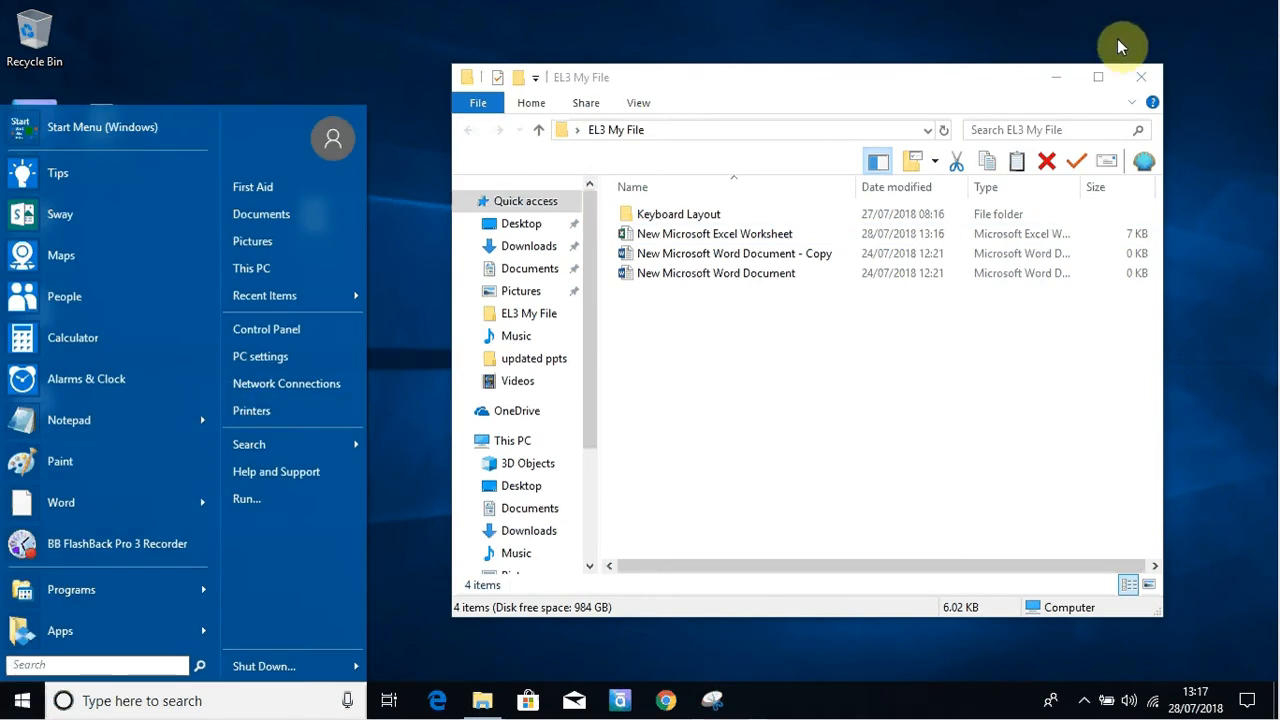
left_click(1140, 77)
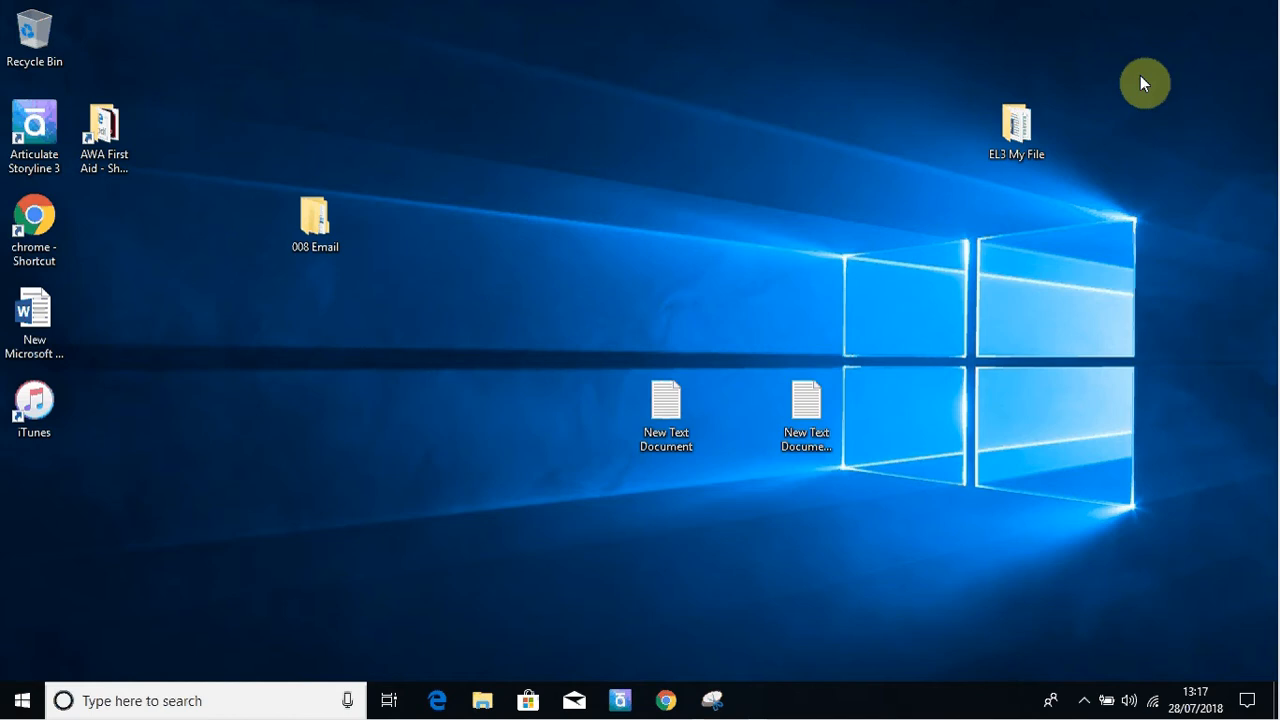
Open the Documents folder from the Start menu and create a folder named Jobsearch in it
left_click(18, 703)
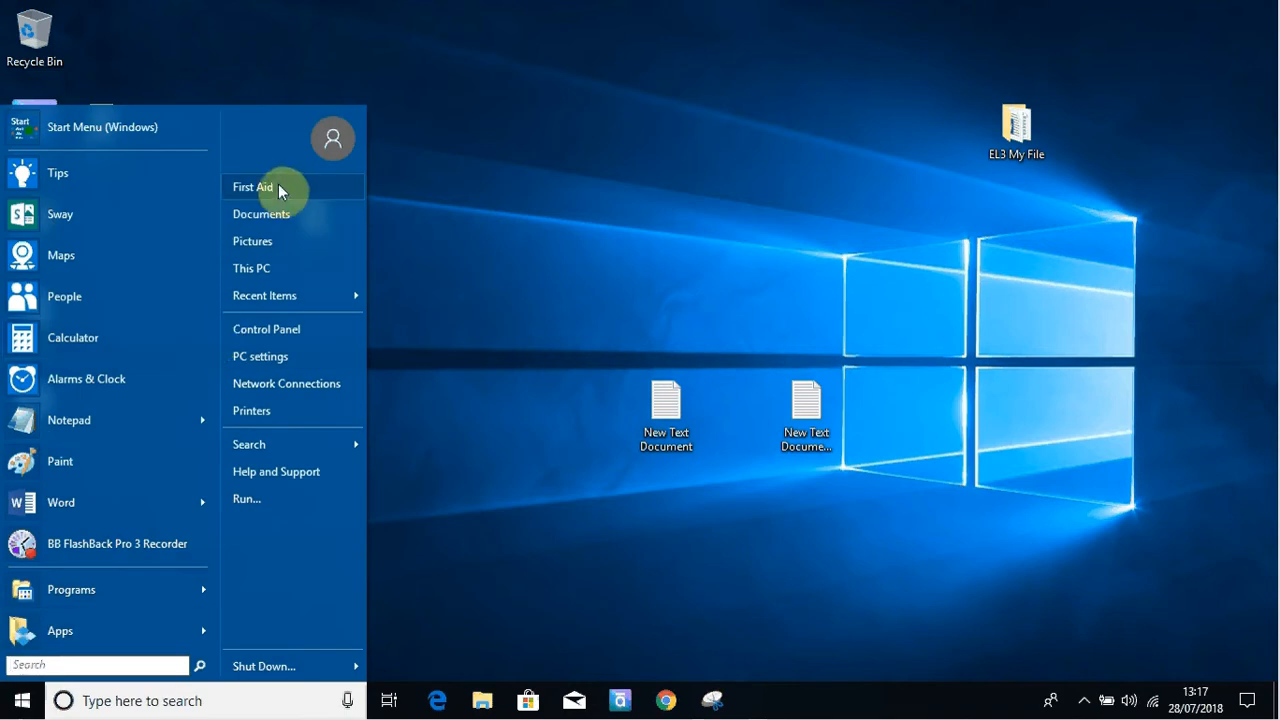
left_click(283, 213)
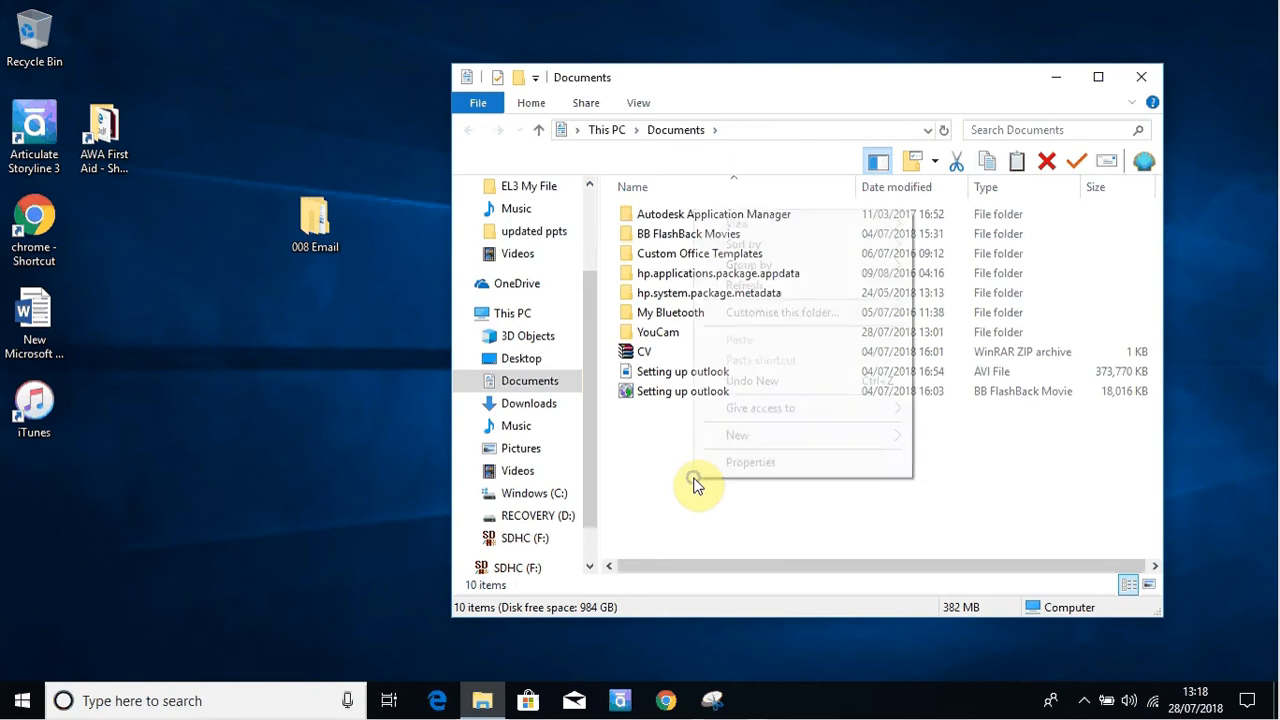
right_click(697, 485)
mouse_move(755, 448)
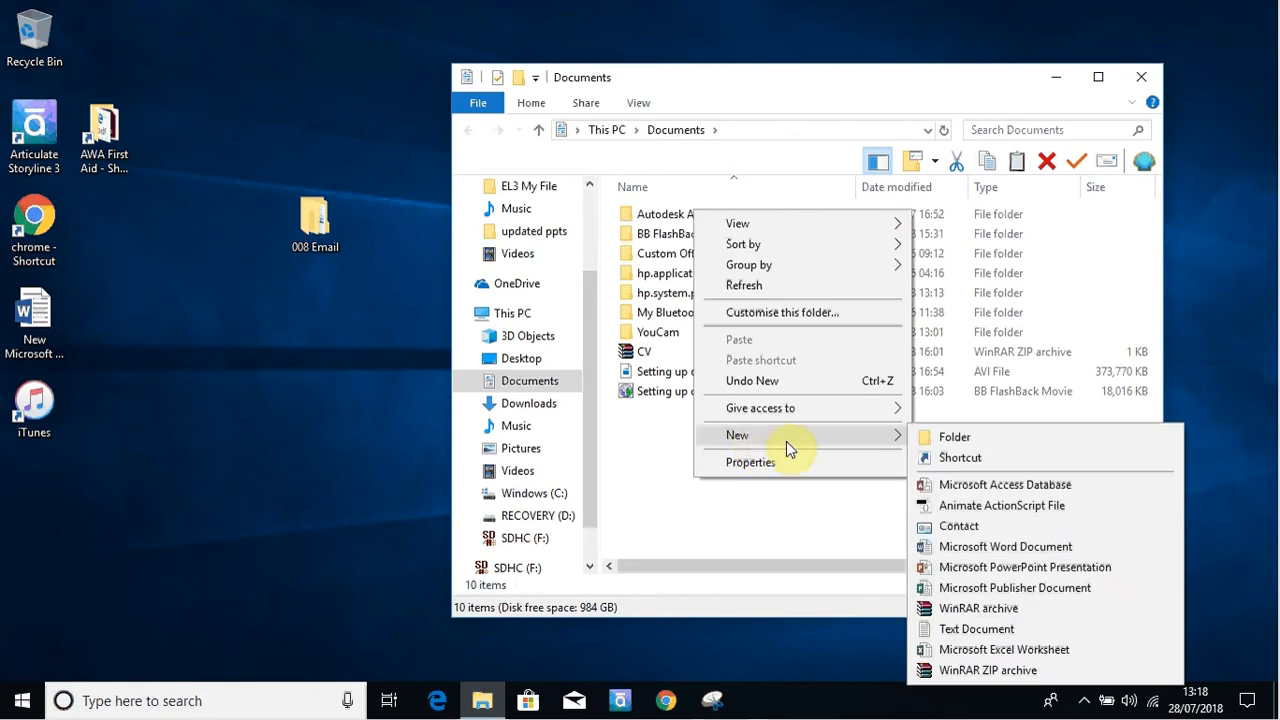
left_click(962, 437)
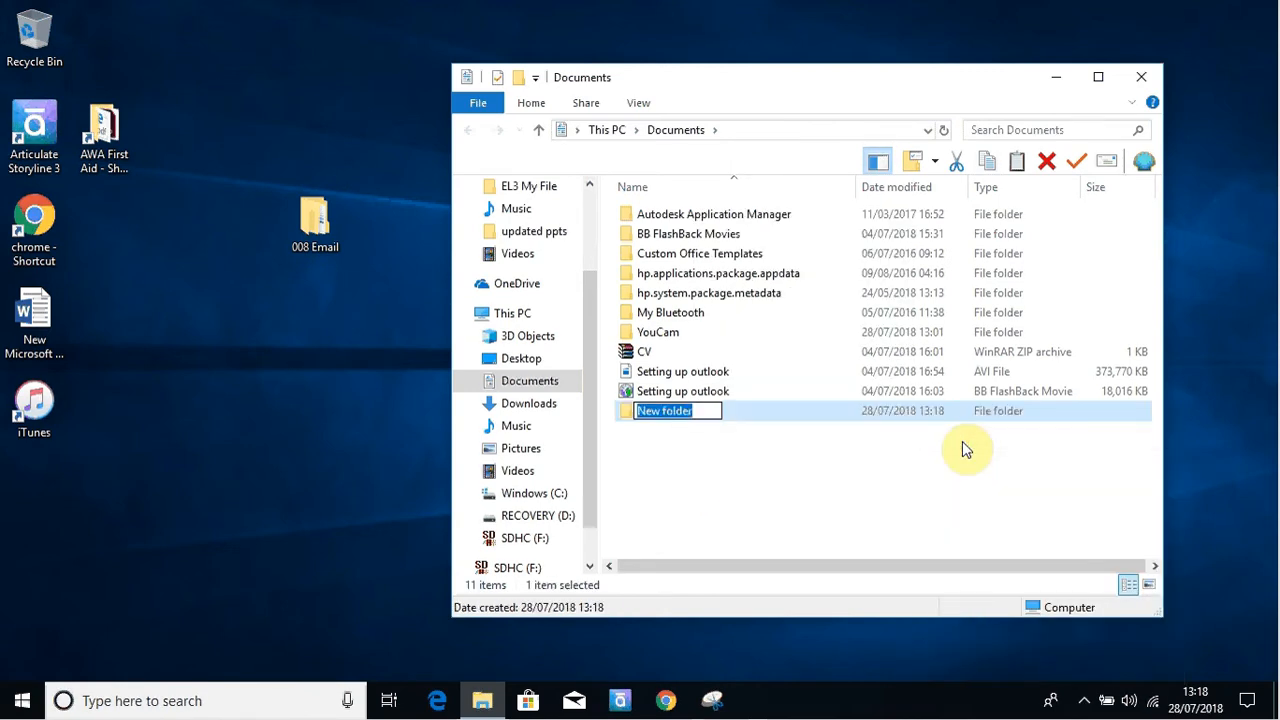
type("Jobsearch")
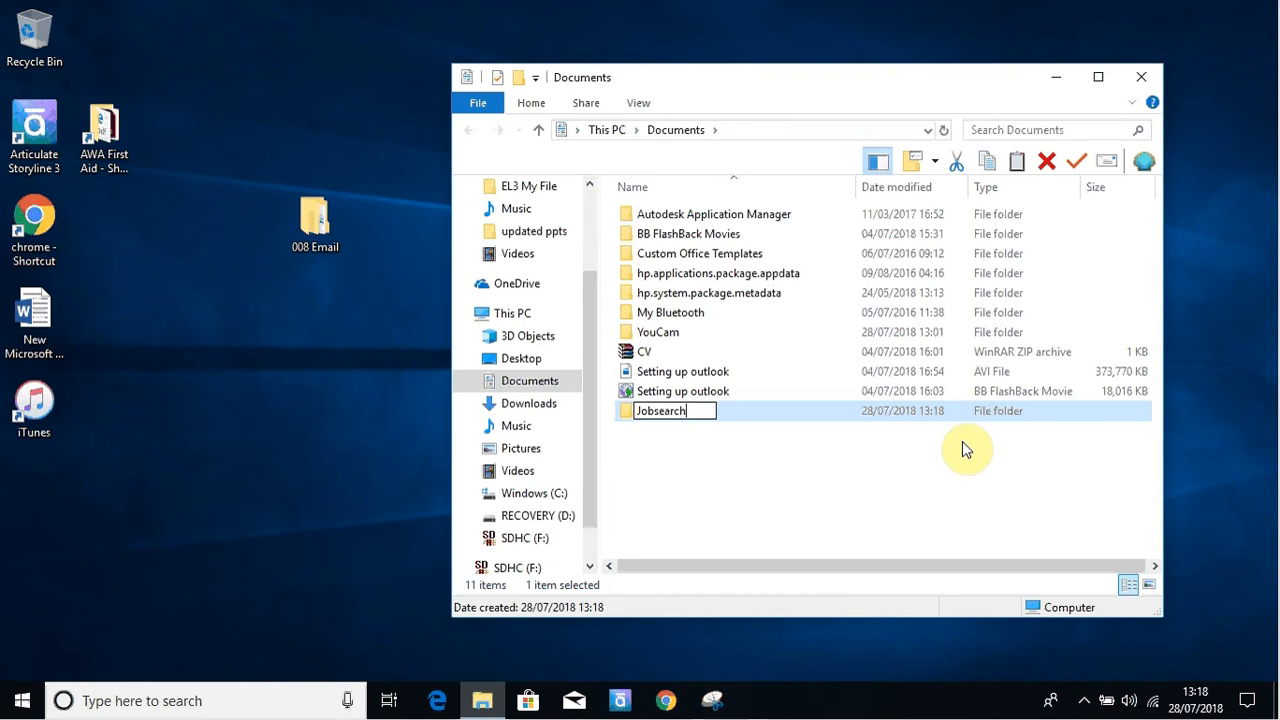
key("Return")
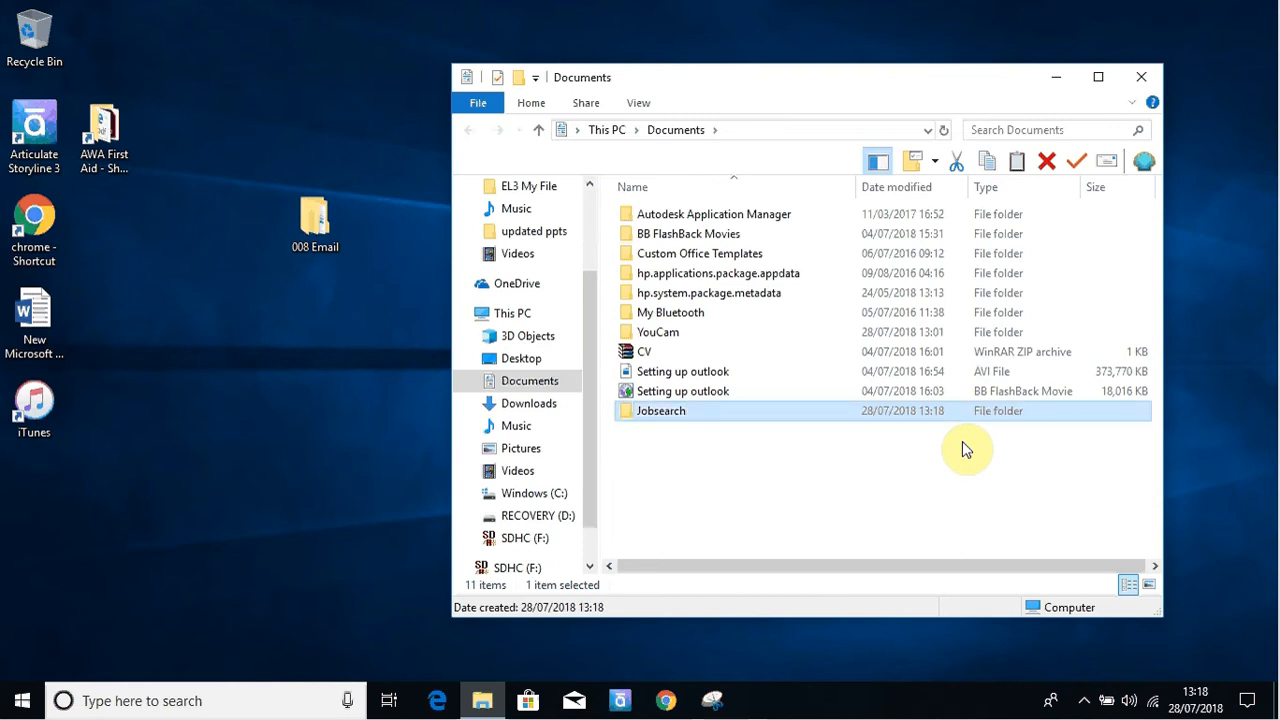
Look inside the Jobsearch folder, return to Documents, and close the window
double_click(751, 416)
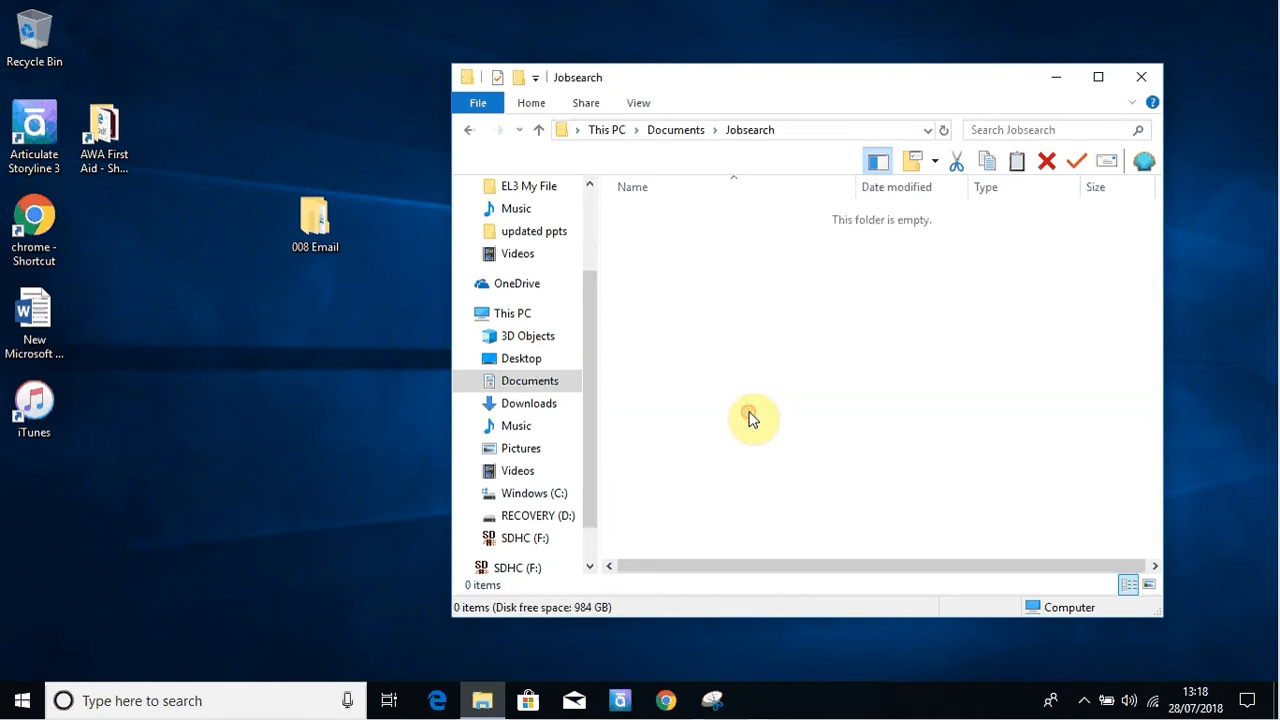
left_click(789, 330)
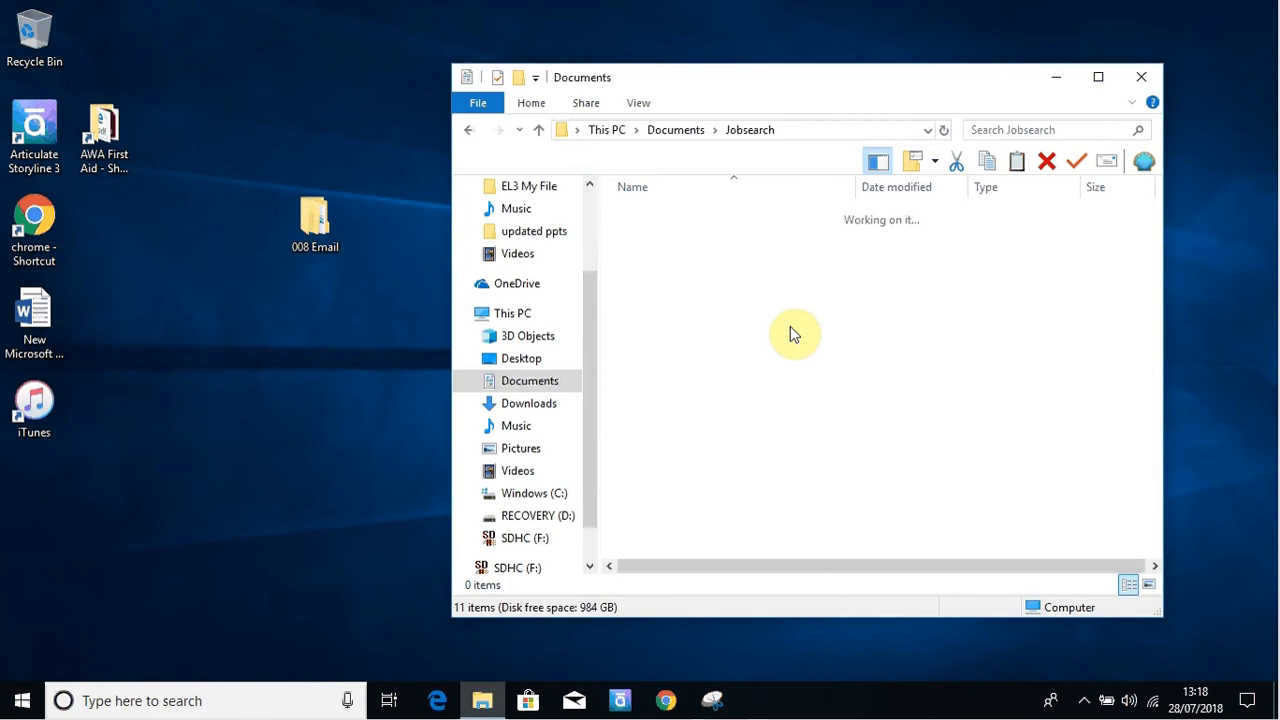
key("alt+Left")
left_click(750, 503)
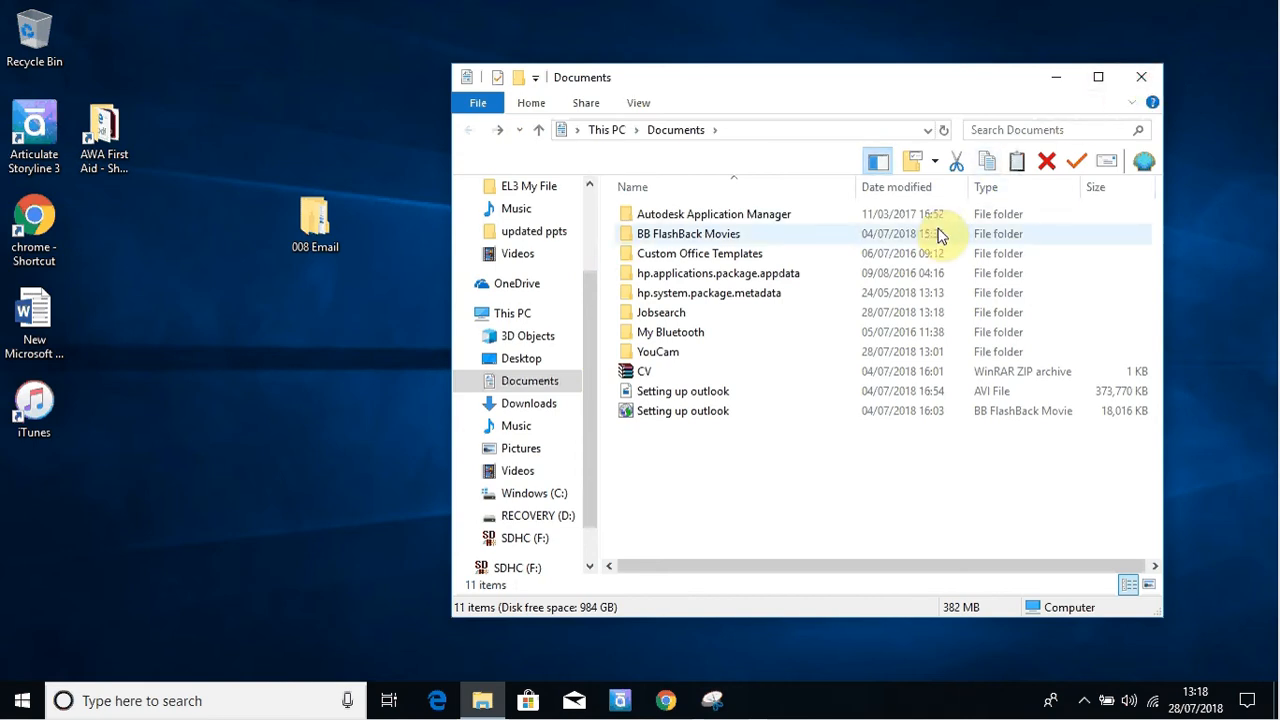
left_click(1145, 80)
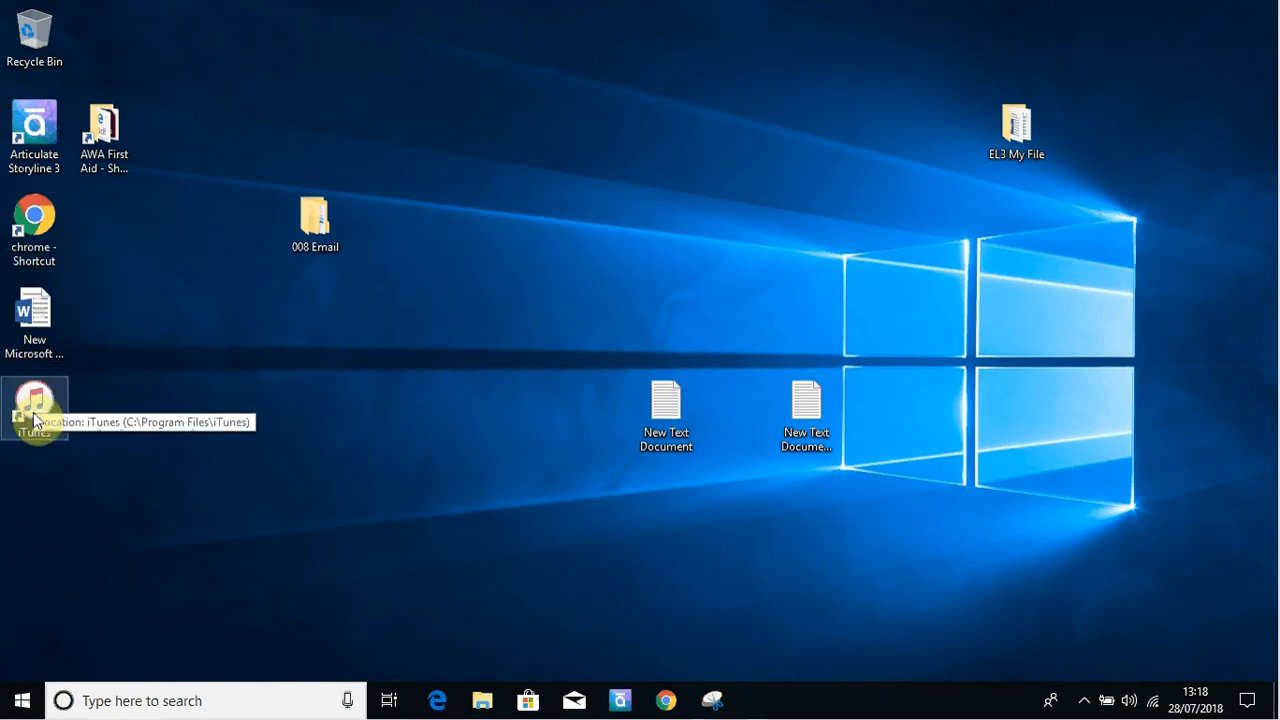
right_click(258, 406)
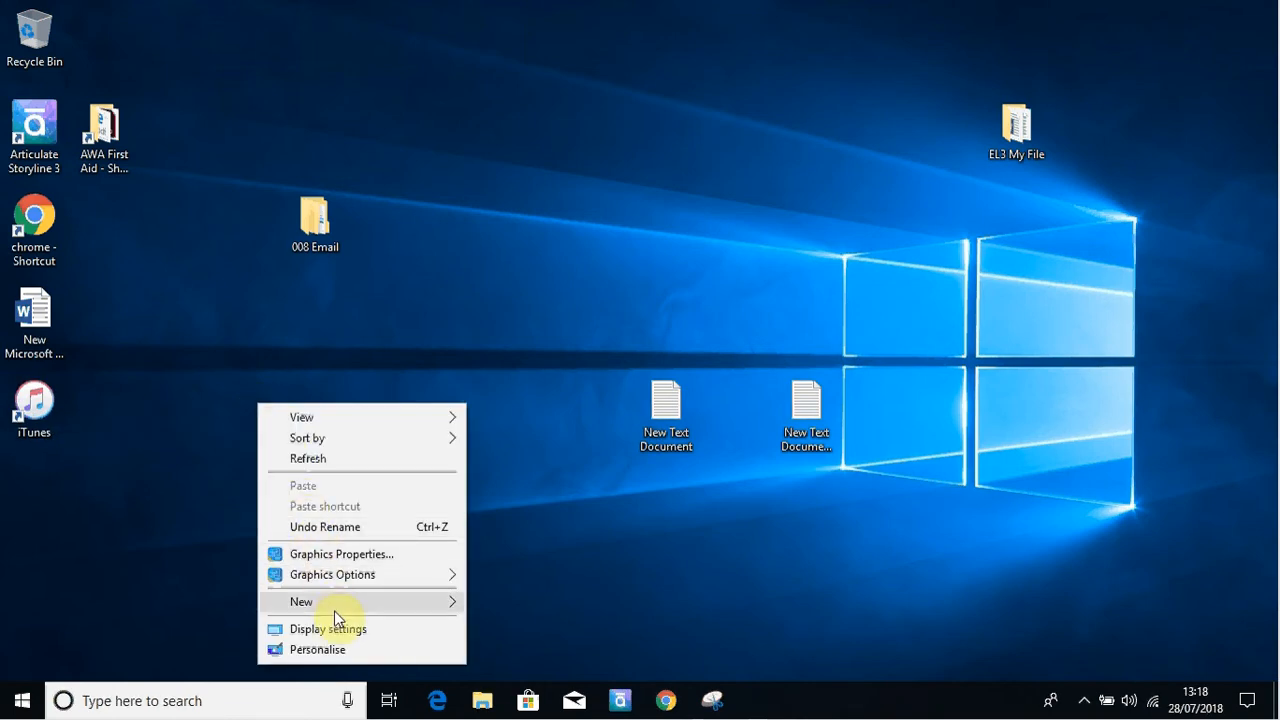
mouse_move(334, 608)
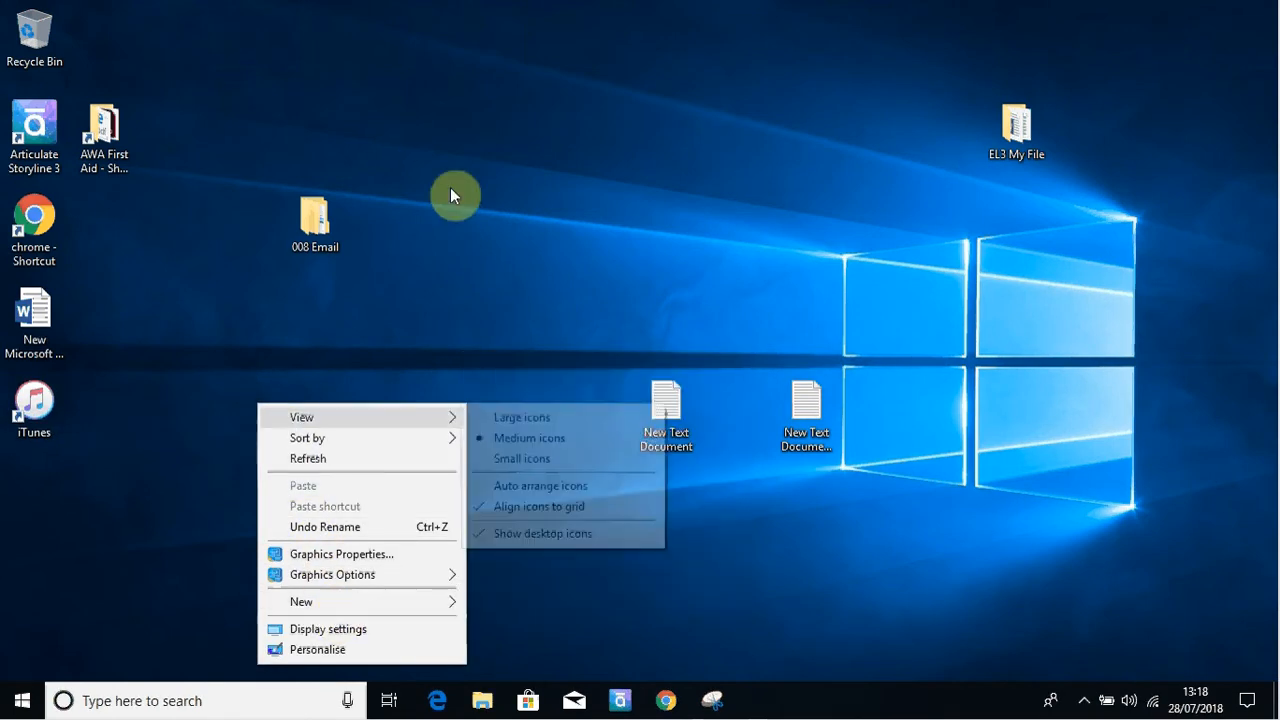
left_click(450, 187)
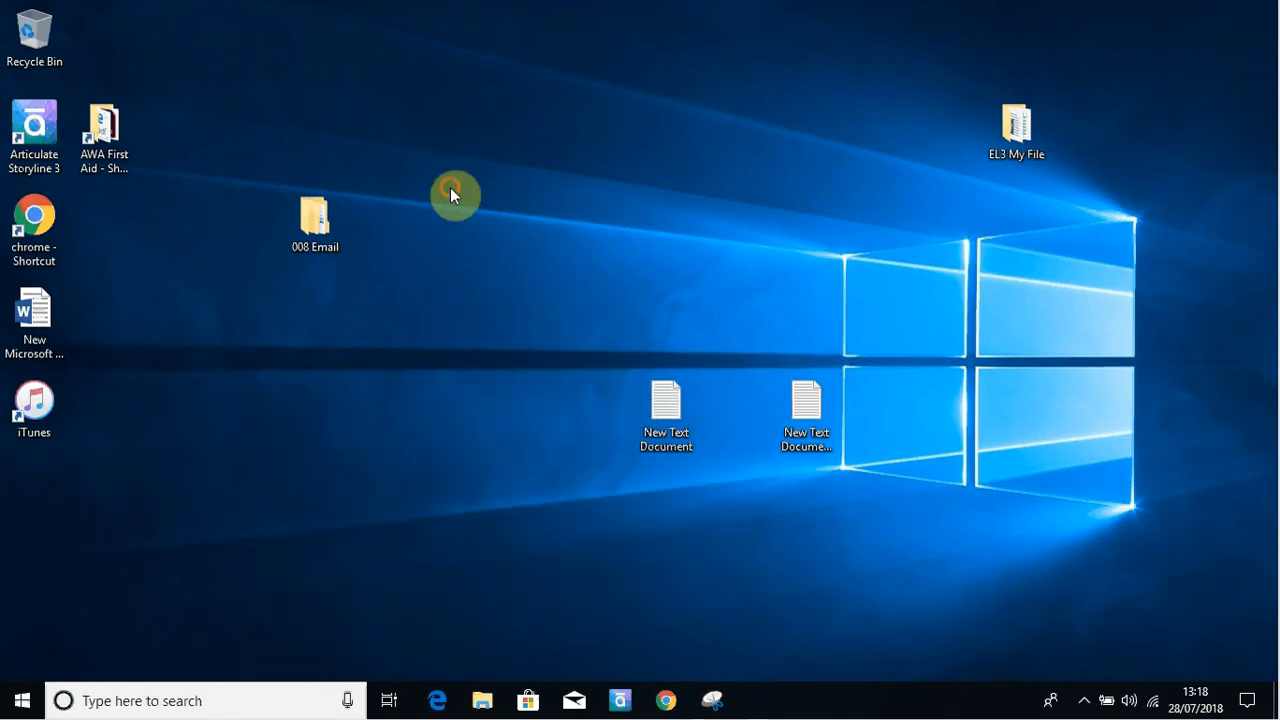
Compress the EL3 My File folder on the desktop into a zipped folder, keeping the default name
right_click(1016, 138)
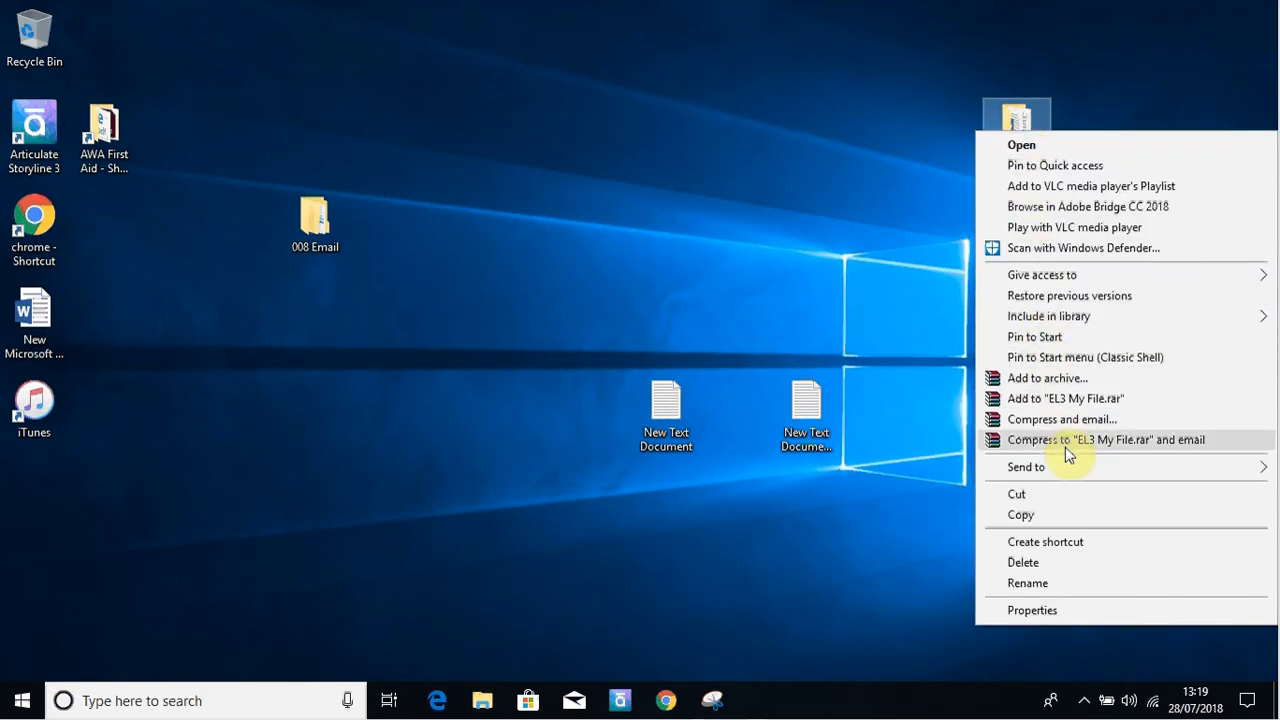
mouse_move(1068, 470)
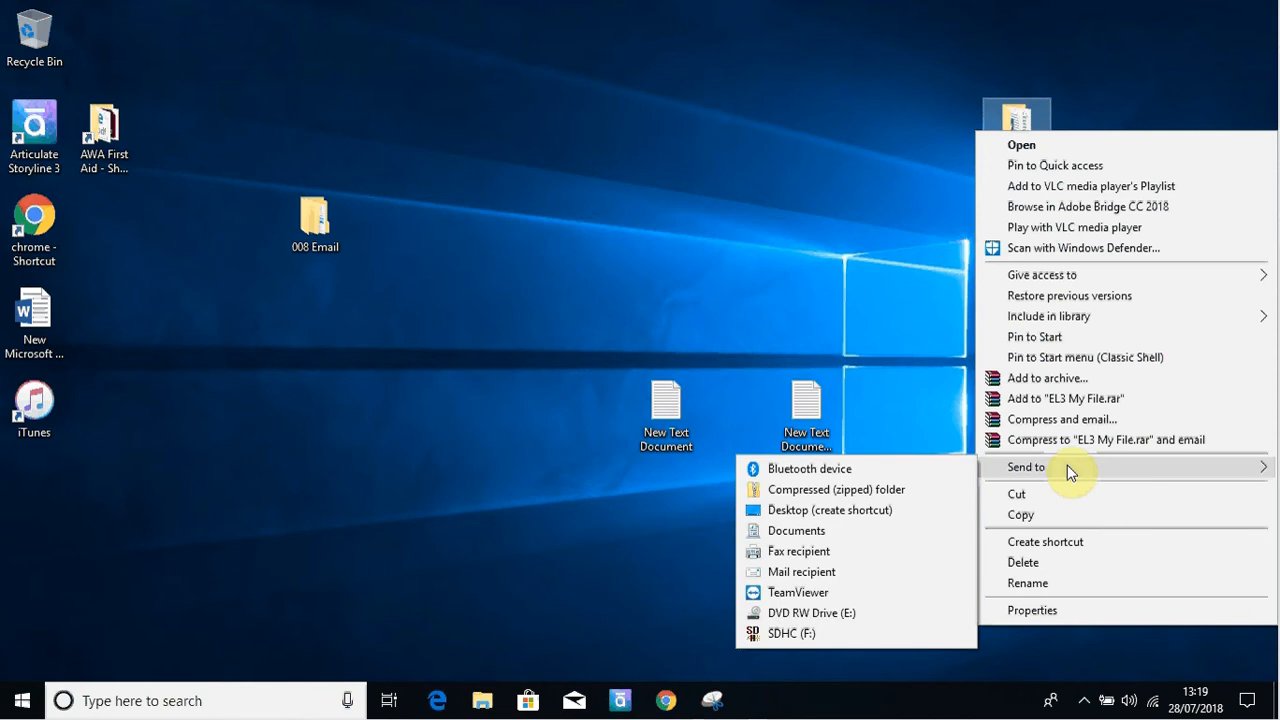
left_click(893, 493)
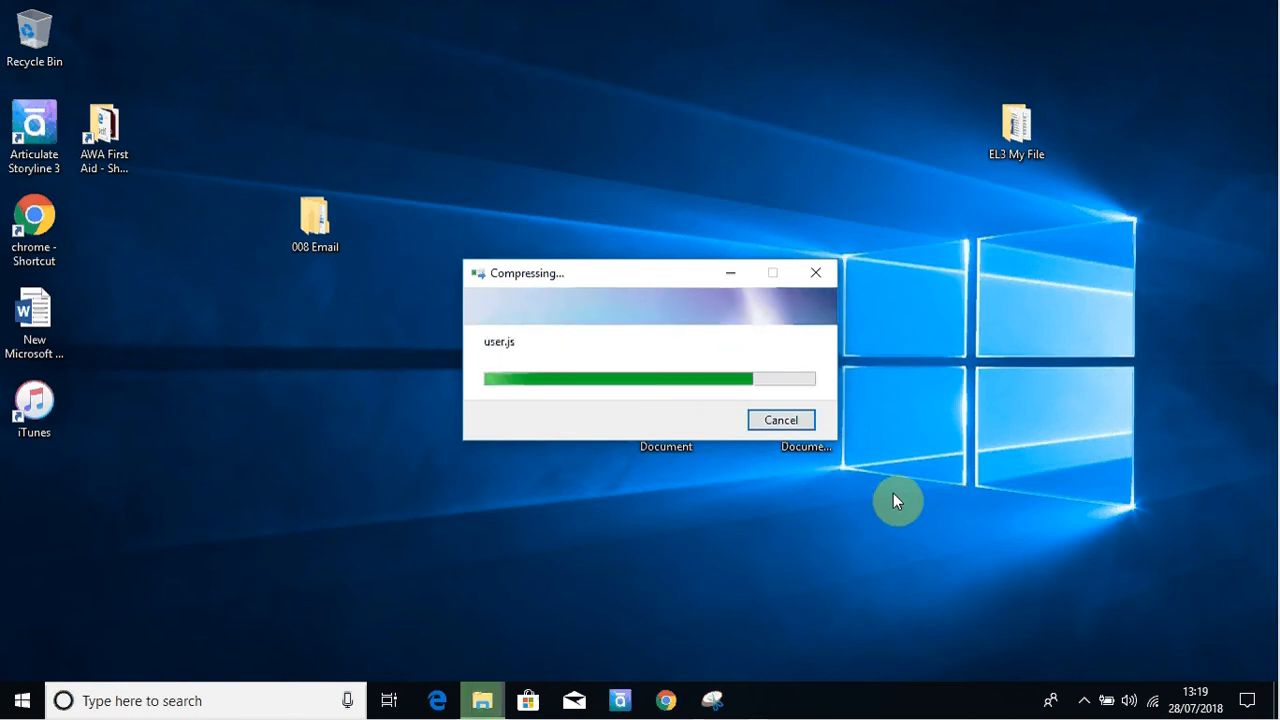
key("Return")
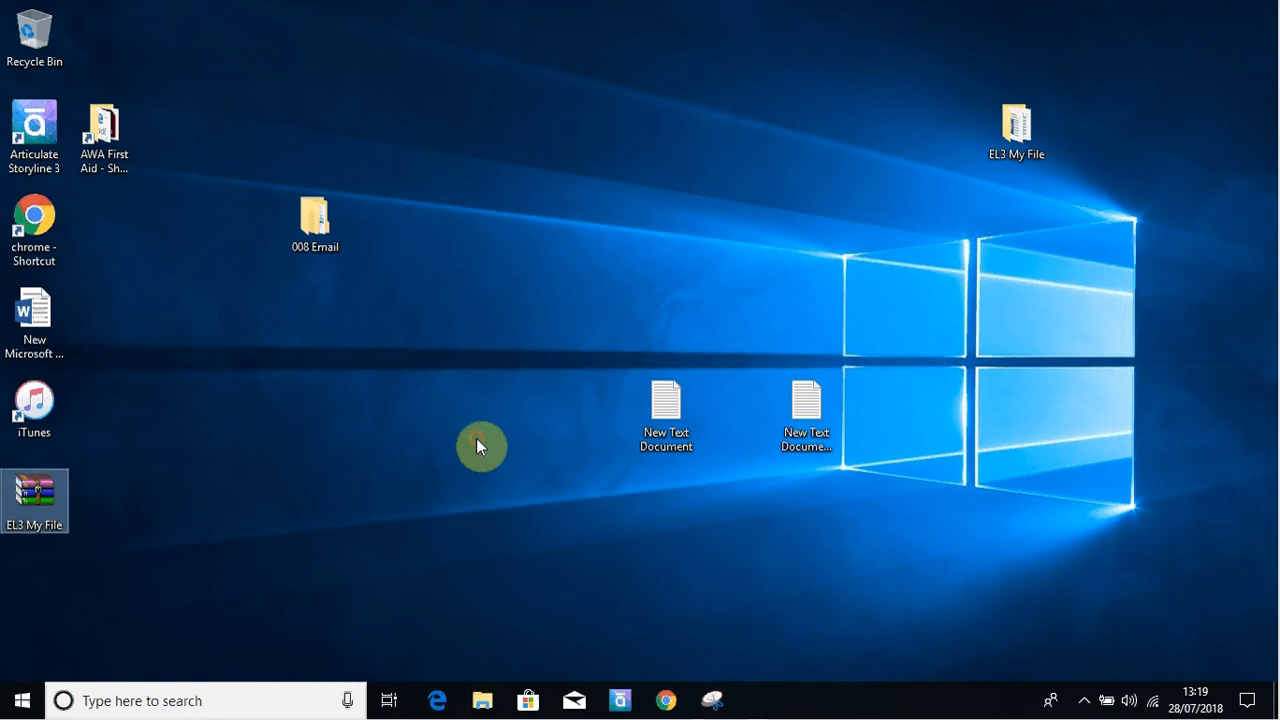
Move the EL3 My File zip archive across the desktop to sit beside the original EL3 My File folder
left_click_drag(30, 492, 746, 127)
left_click_drag(845, 122, 852, 117)
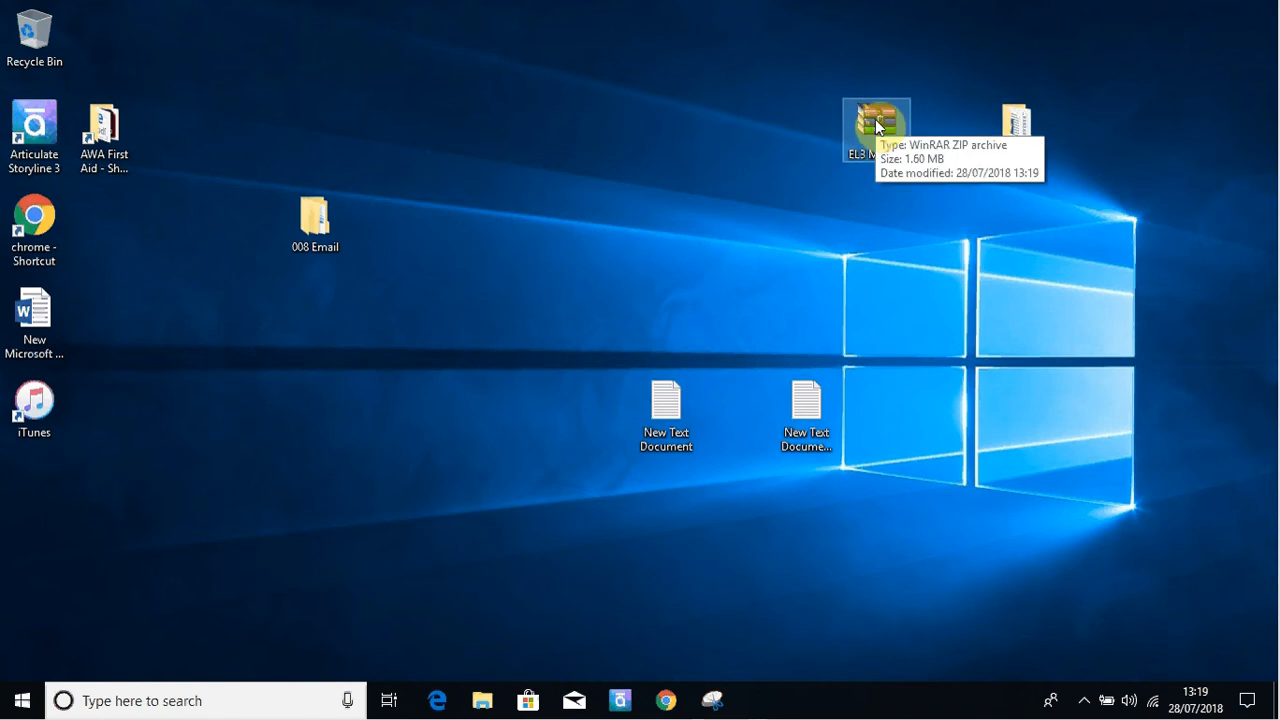
left_click(1024, 131)
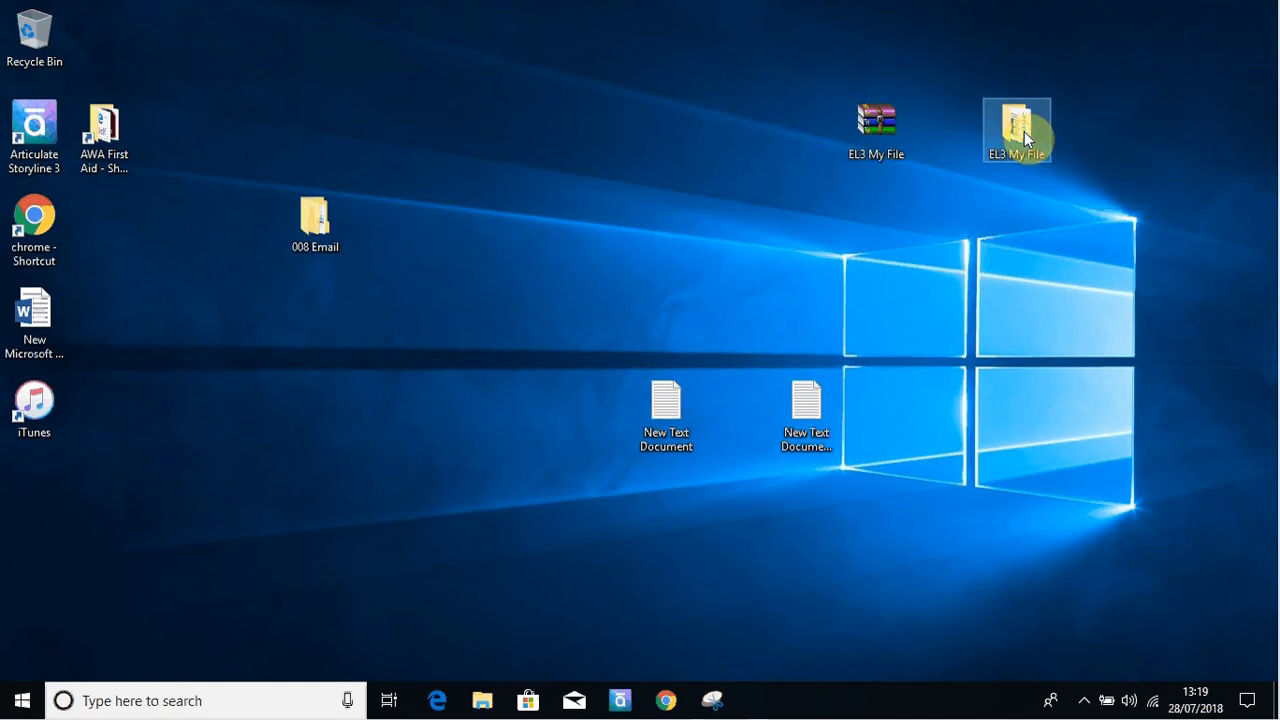
left_click(886, 127)
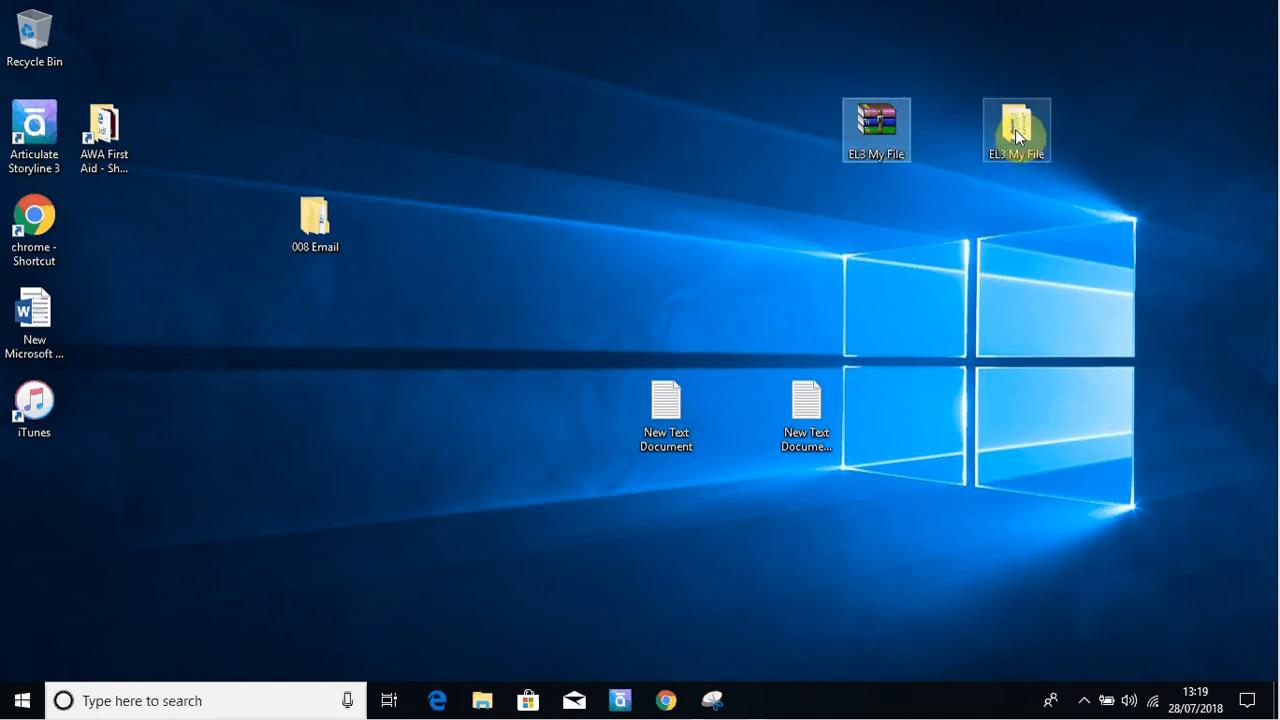
Open the EL3 My File archive in WinRAR and extract its EL3 My File folder to Documents
left_click(888, 127)
double_click(888, 127)
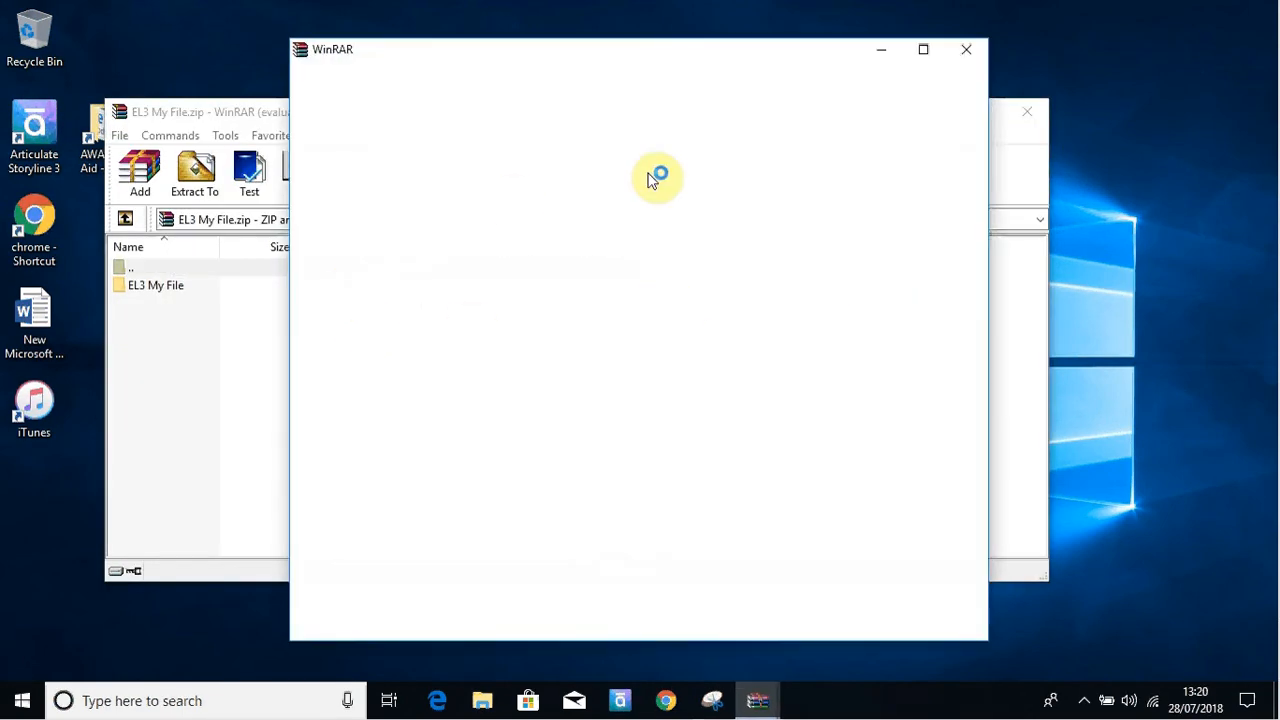
left_click(960, 52)
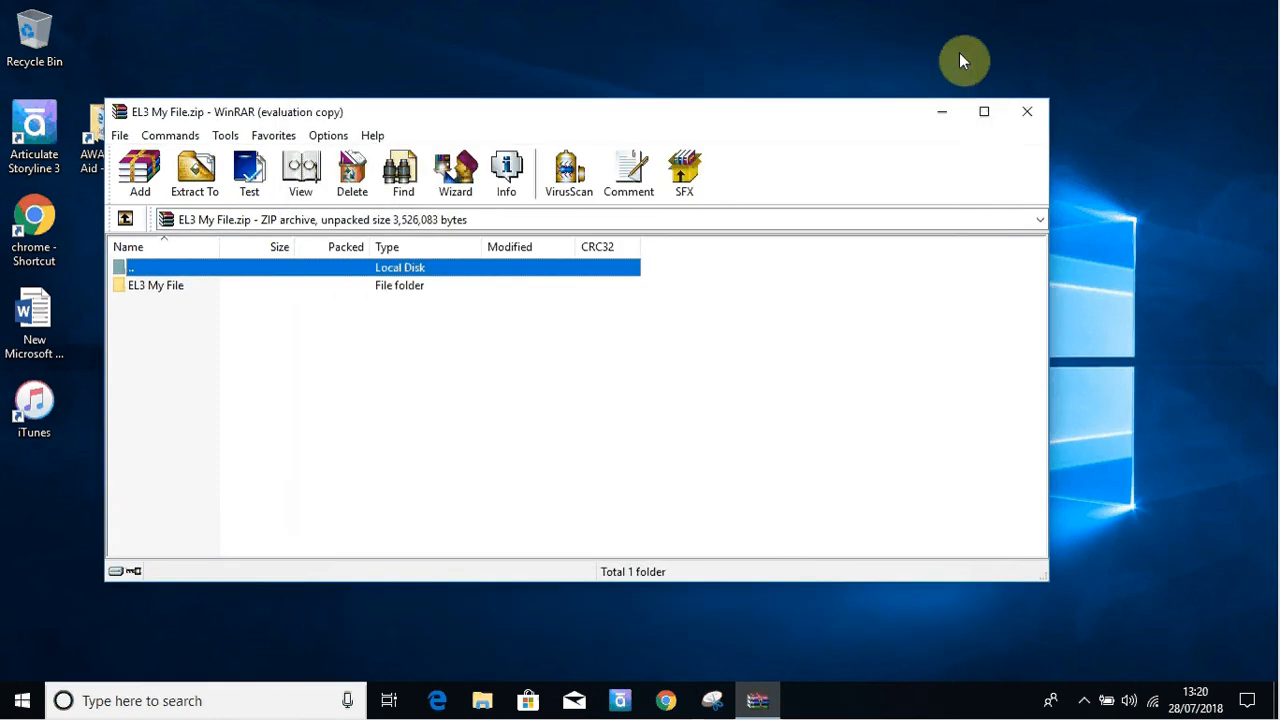
left_click(142, 287)
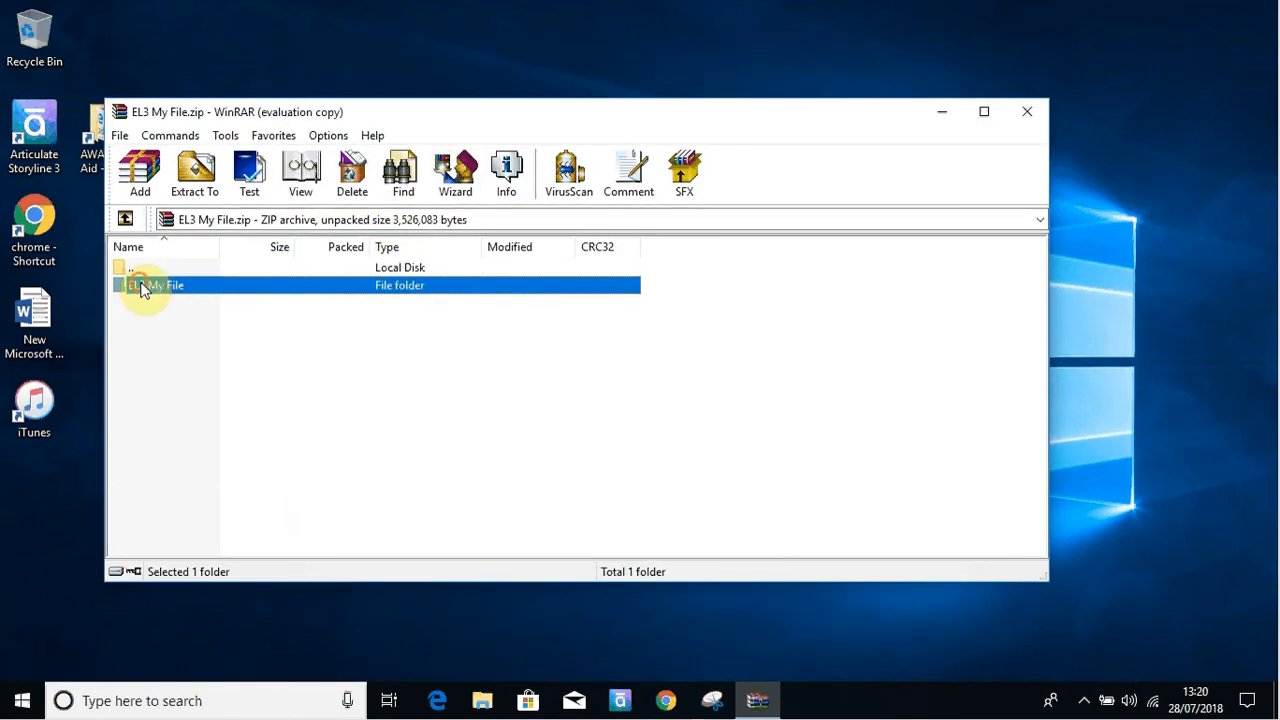
left_click(196, 170)
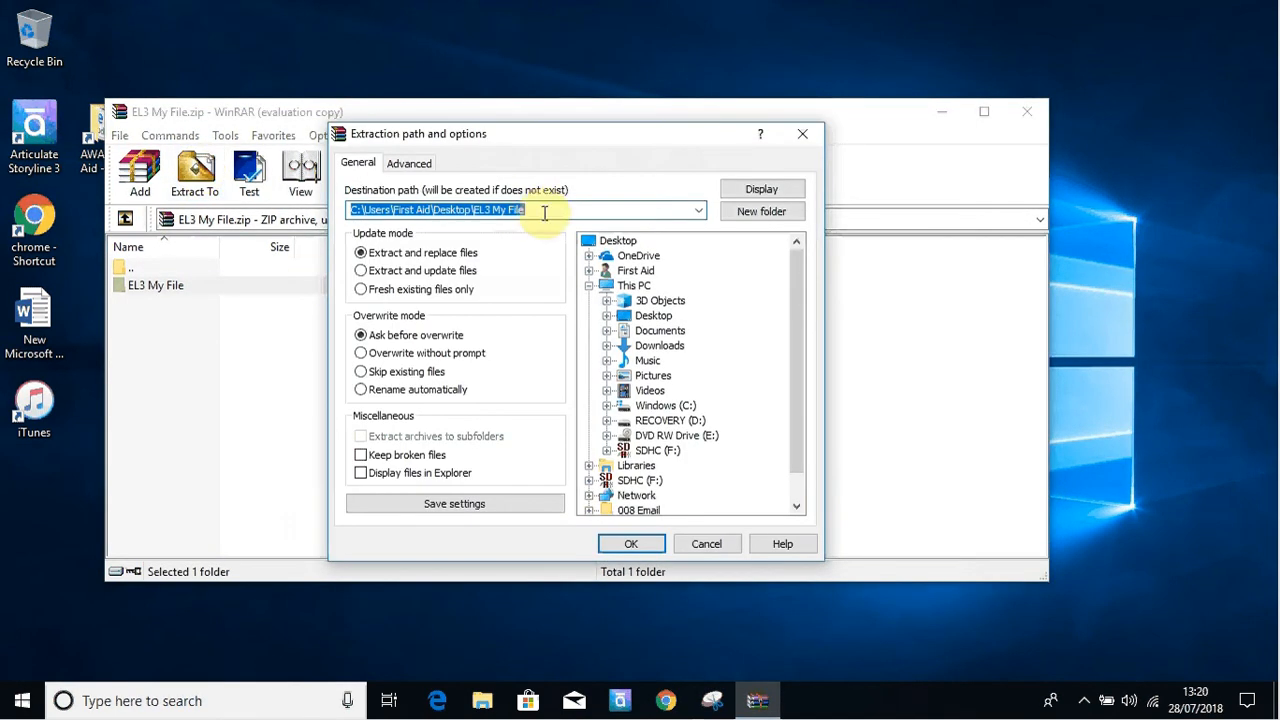
left_click(655, 331)
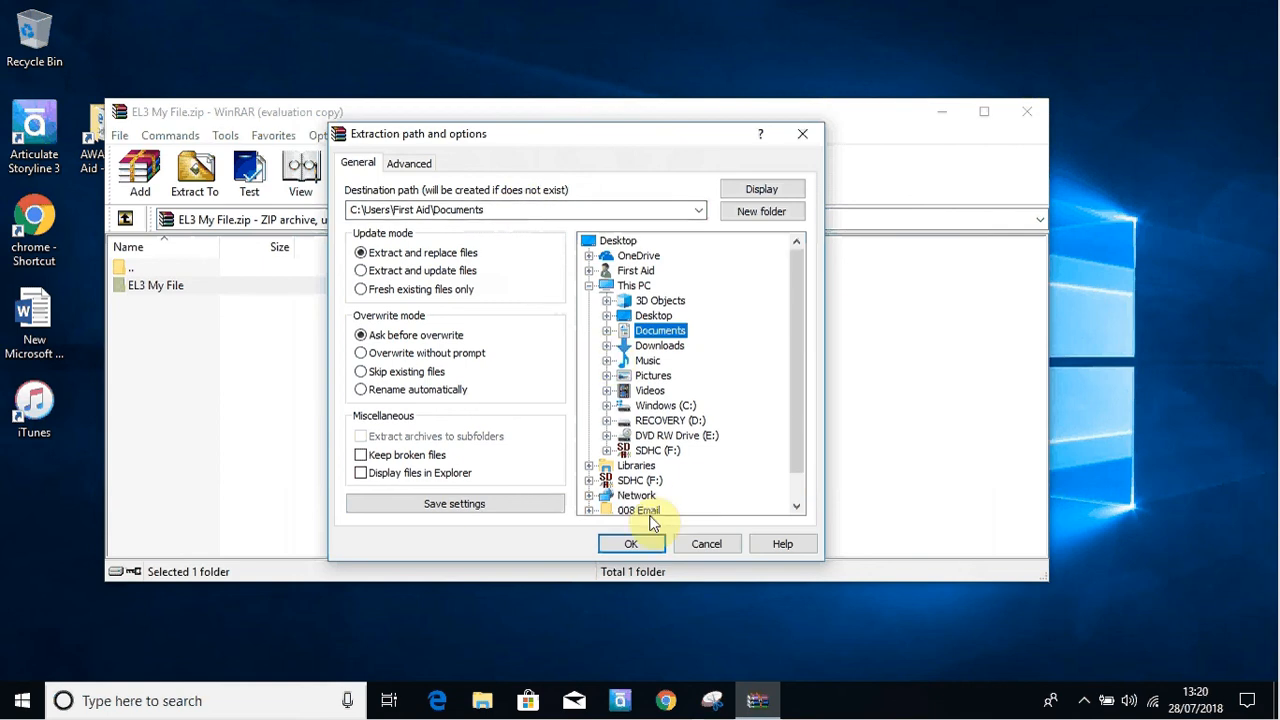
left_click(638, 544)
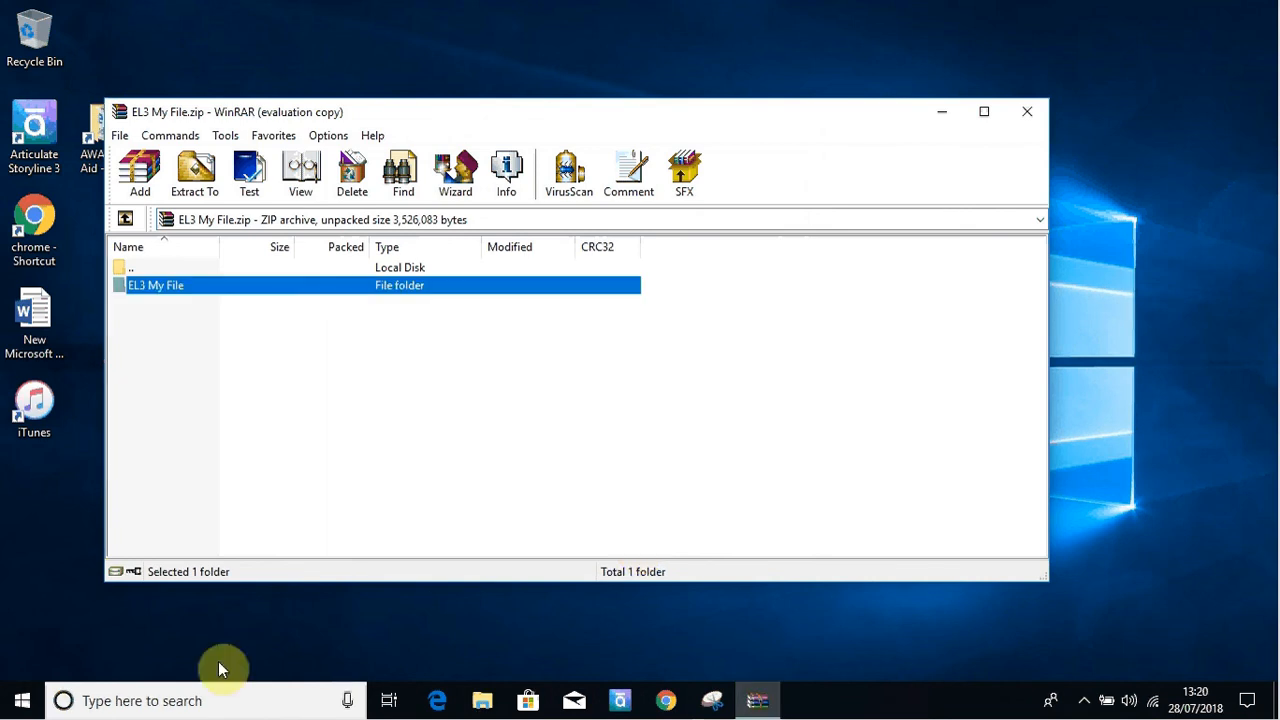
Open the Documents folder and look inside the extracted EL3 My File folder
left_click(20, 703)
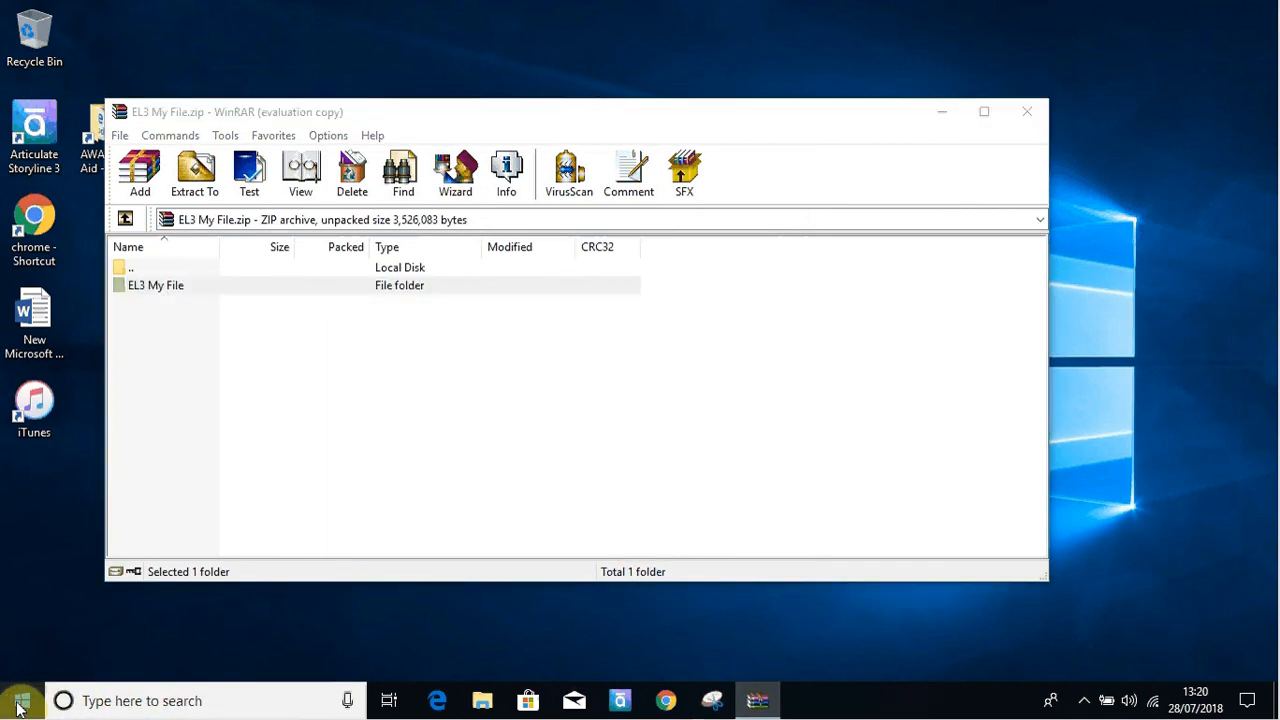
left_click_drag(263, 223, 265, 230)
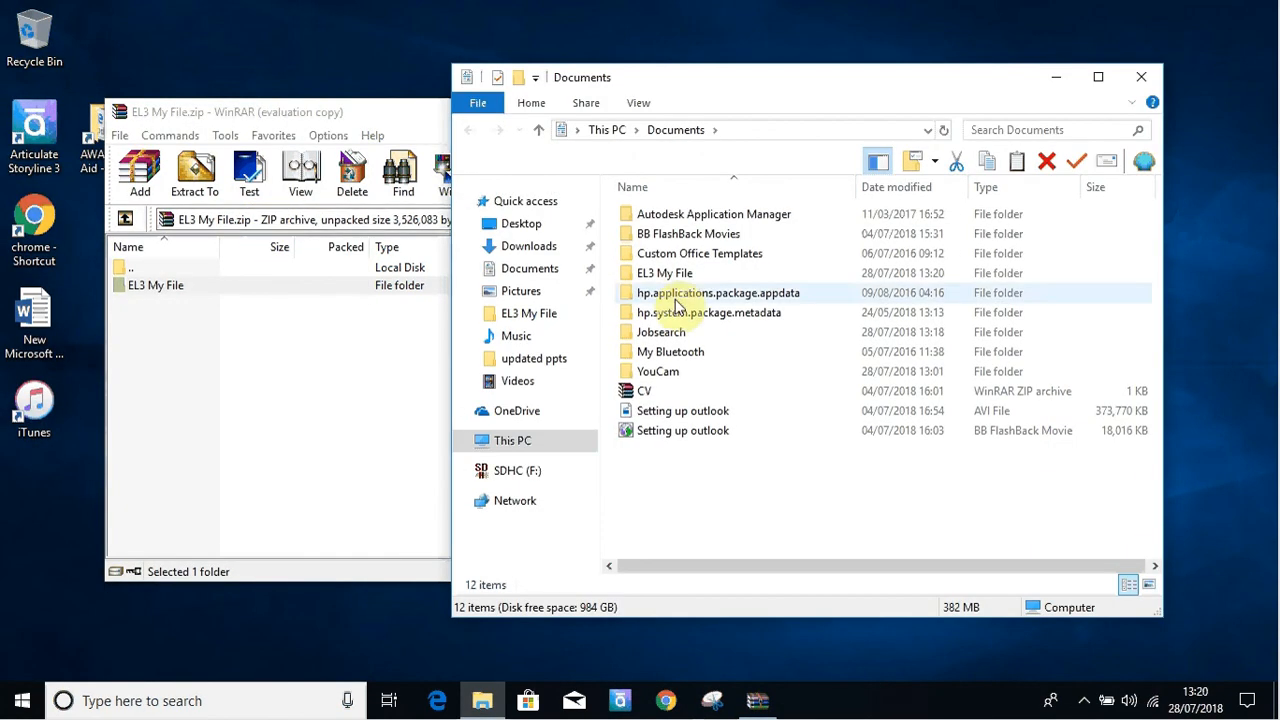
left_click(668, 277)
double_click(668, 277)
left_click(714, 372)
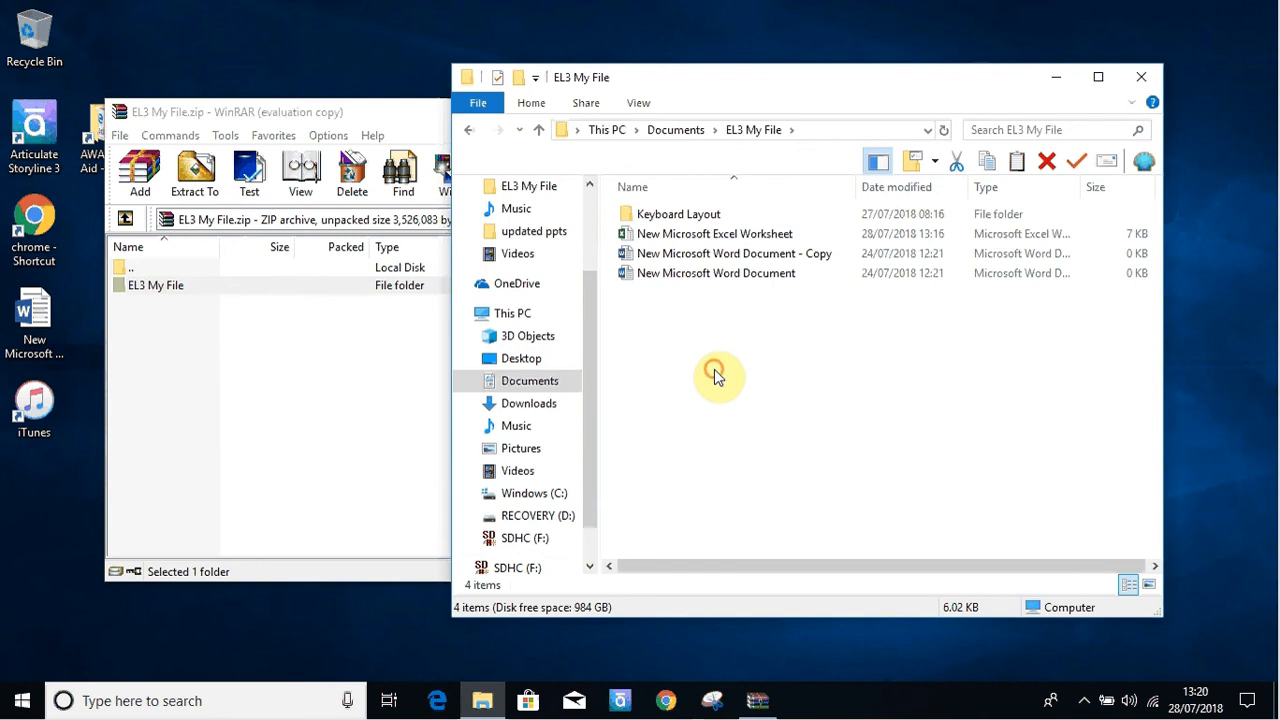
Return to Documents, delete the extracted EL3 My File folder, and close the Documents and WinRAR windows
key("alt+Left")
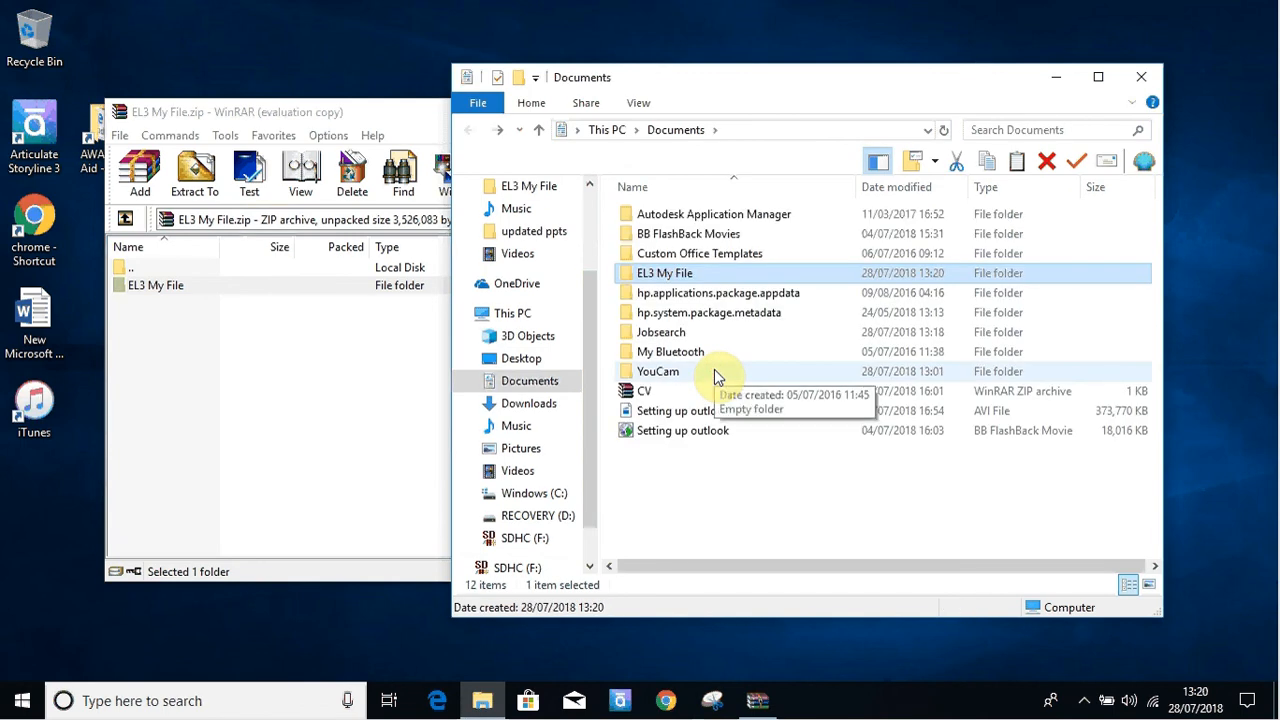
key("Delete")
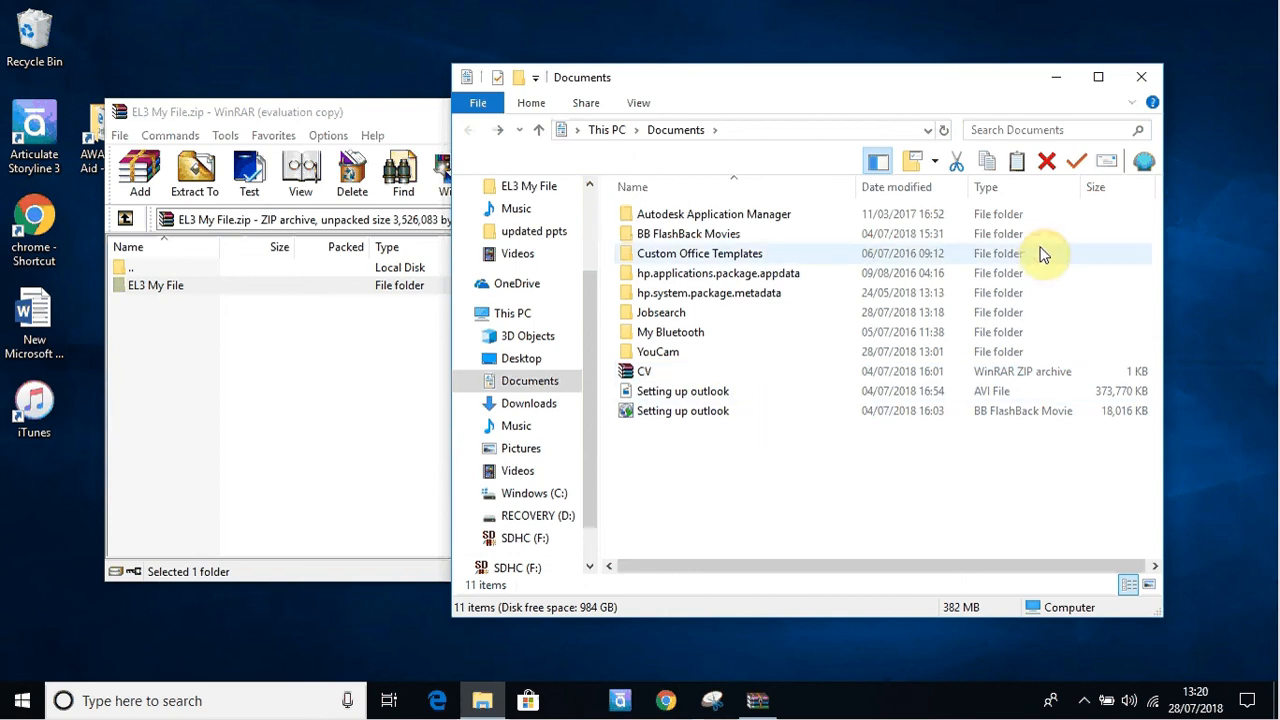
left_click(1143, 78)
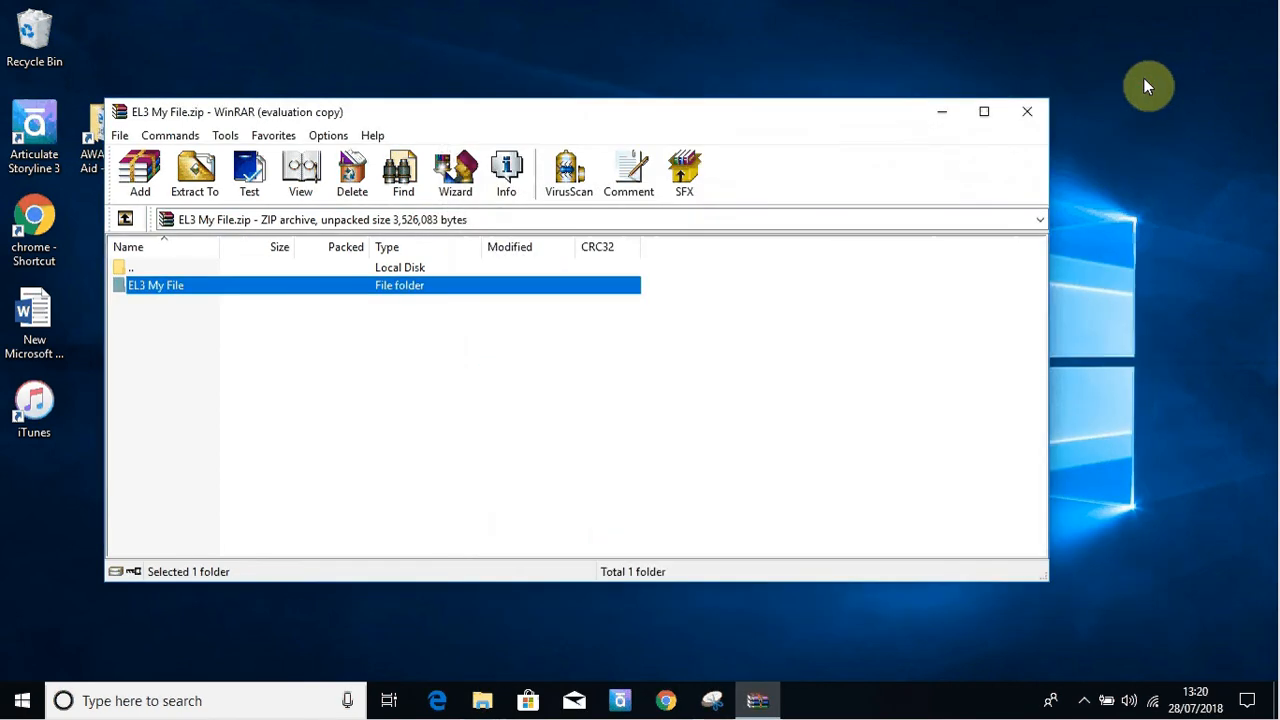
left_click(1037, 115)
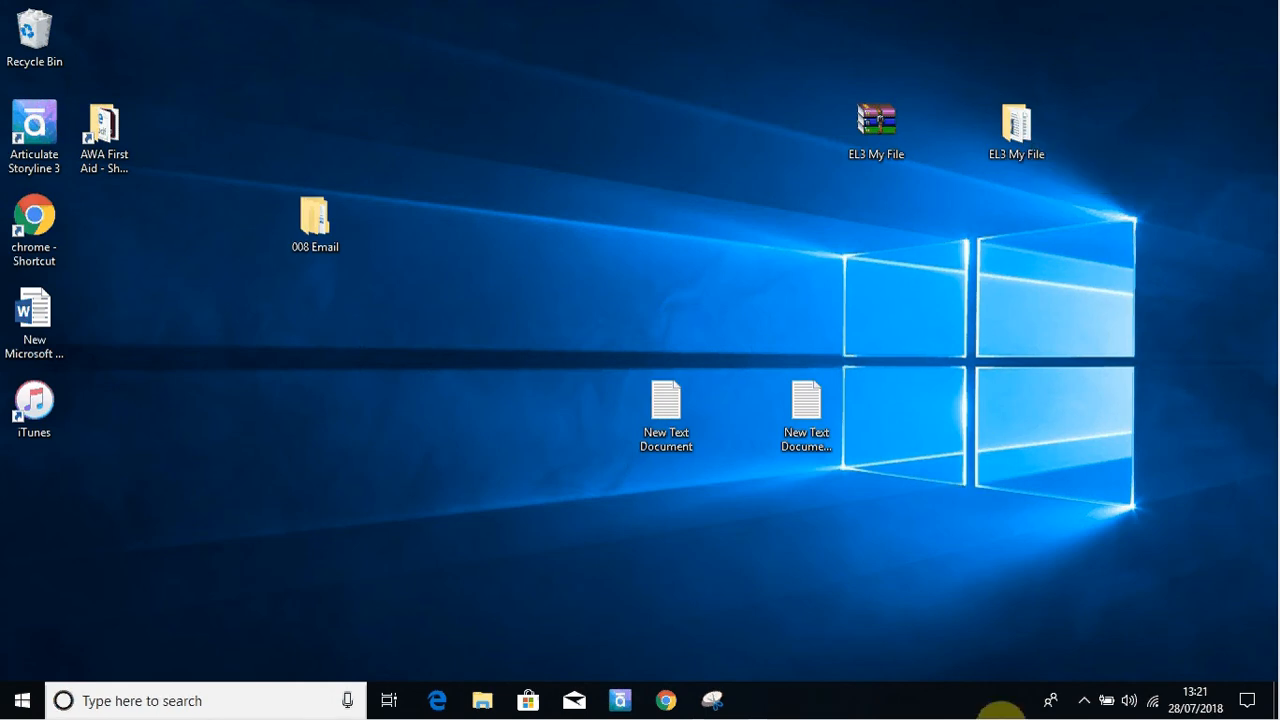
Show the hidden notification area icons on the taskbar
left_click(1086, 704)
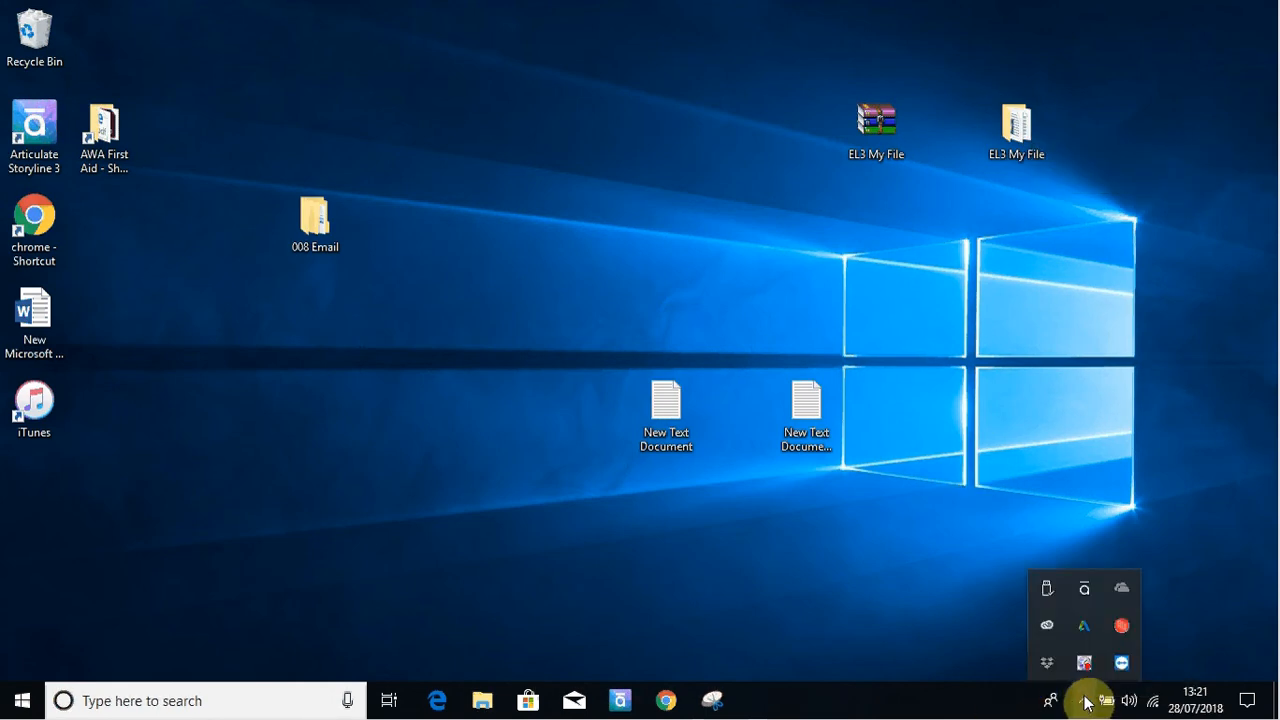